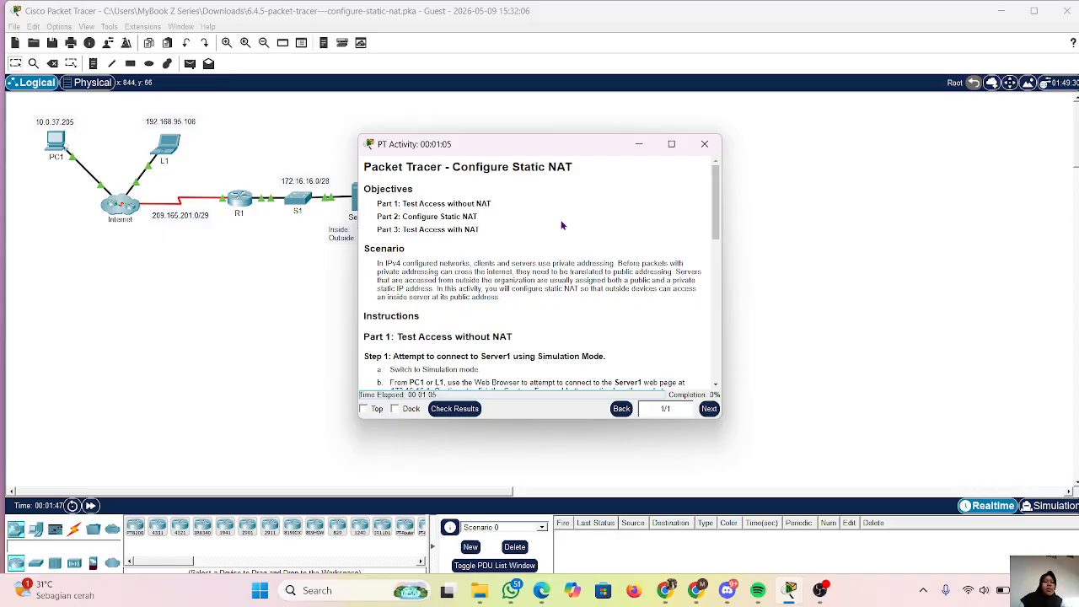
Read the activity's objectives, scenario and the Part 1 instructions for testing access without NAT.
{"action": "scroll", "coordinate": [562, 225], "scroll_direction": "down", "scroll_amount": 1}
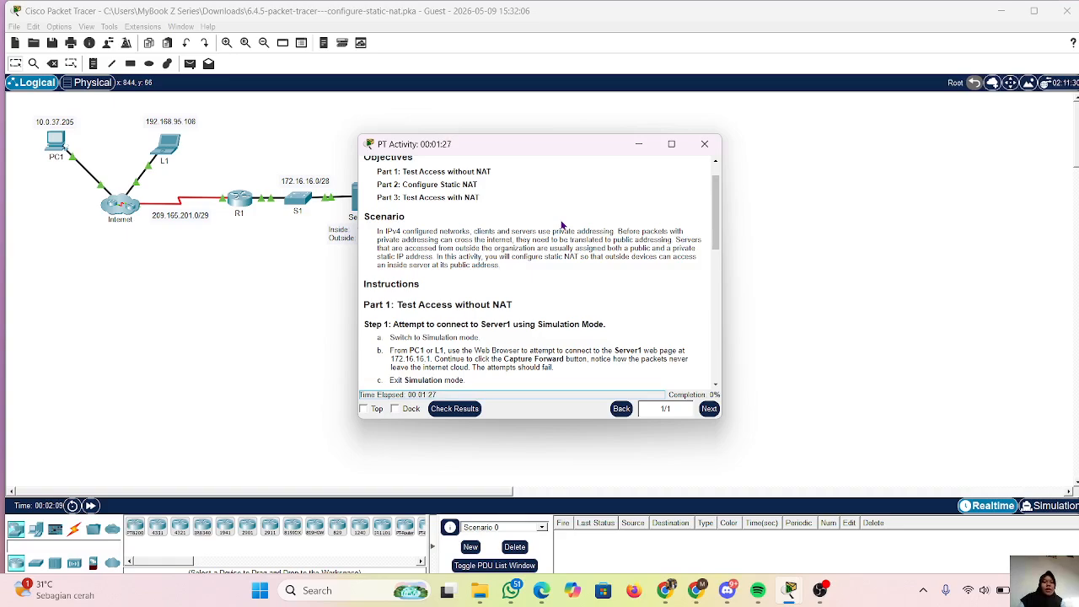
{"action": "scroll", "coordinate": [562, 225], "scroll_direction": "up", "scroll_amount": 1}
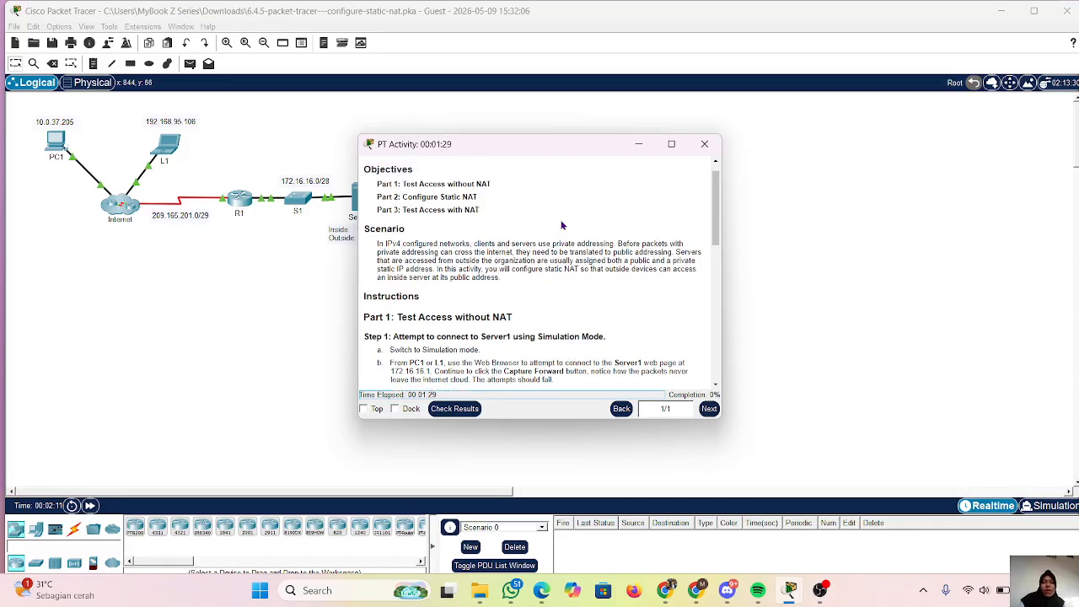
{"action": "scroll", "coordinate": [562, 225], "scroll_direction": "up", "scroll_amount": 1}
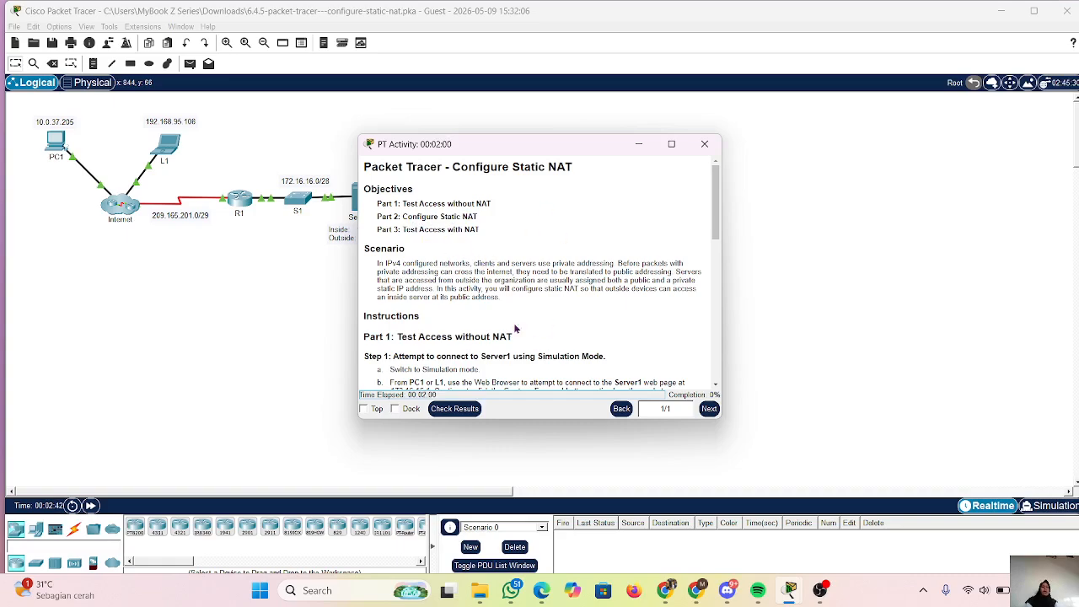
{"action": "scroll", "coordinate": [554, 327], "scroll_direction": "down", "scroll_amount": 1}
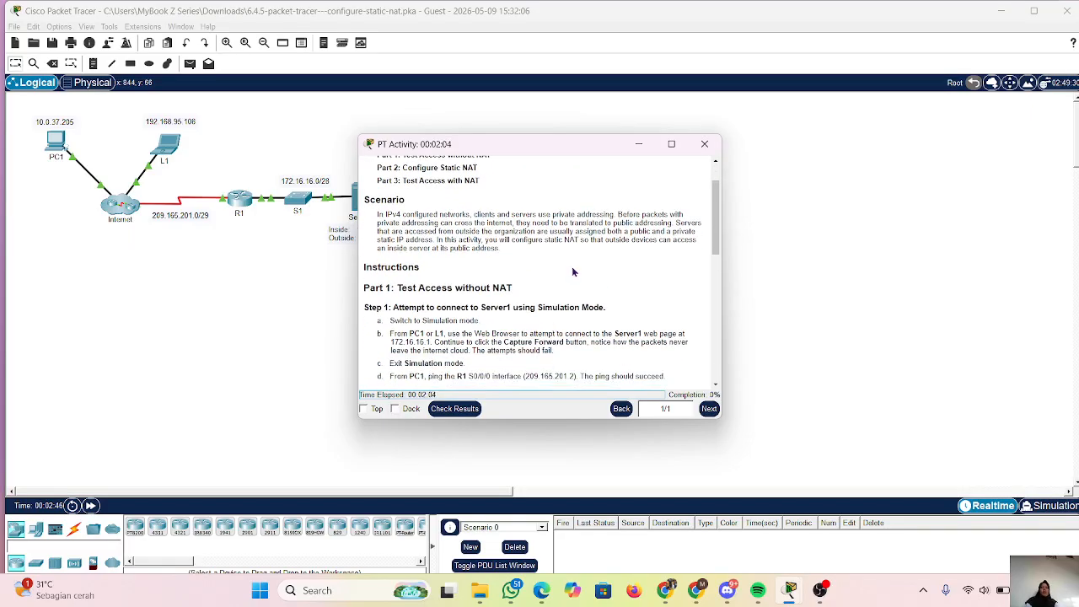
{"action": "left_click", "coordinate": [639, 143]}
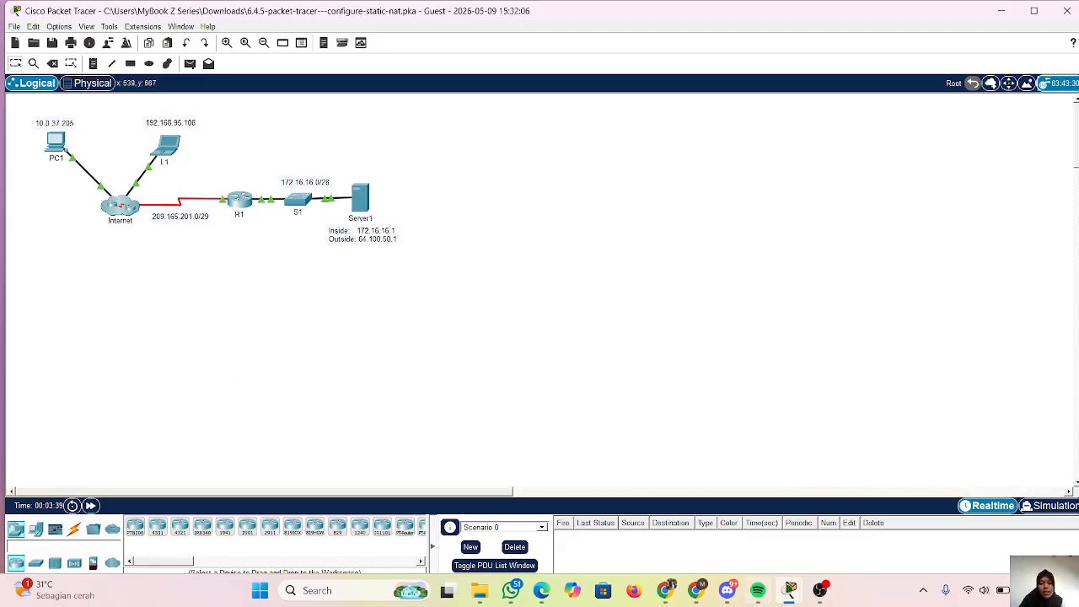
{"action": "mouse_move", "coordinate": [788, 594]}
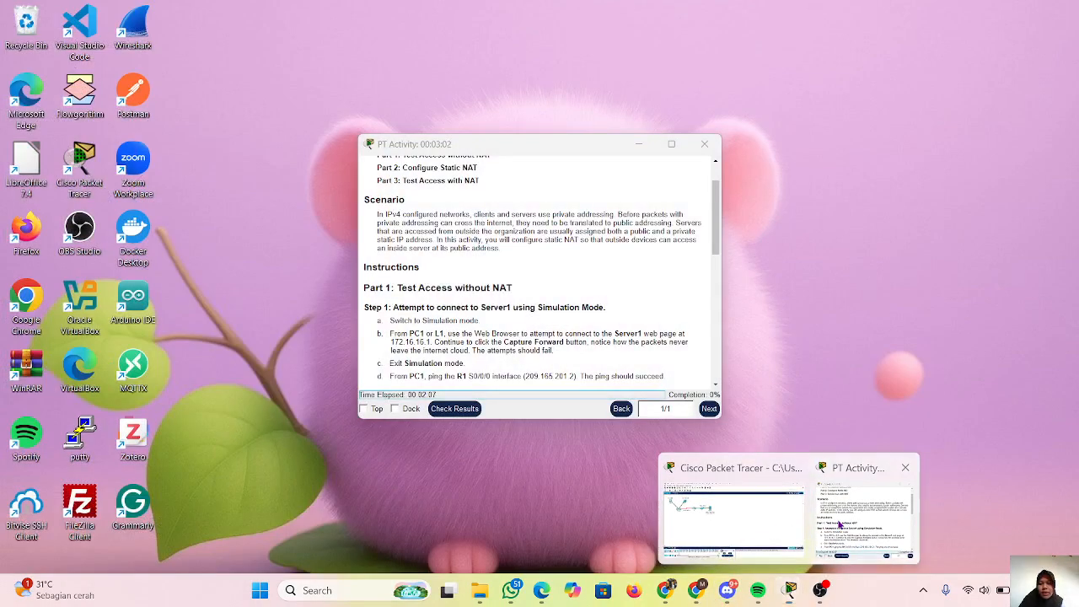
{"action": "left_click", "coordinate": [839, 524]}
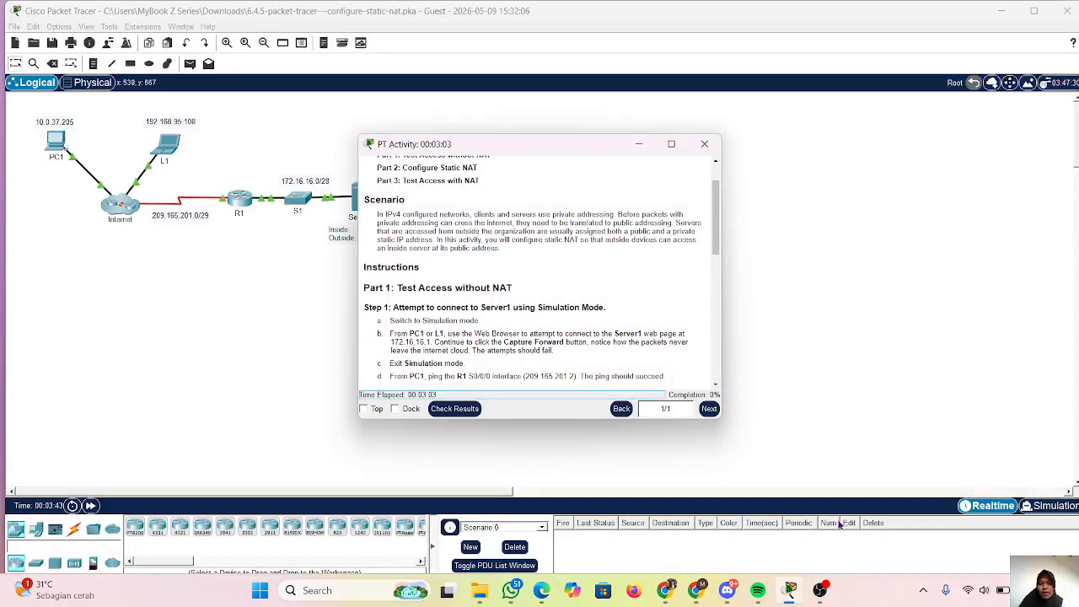
{"action": "scroll", "coordinate": [561, 322], "scroll_direction": "down", "scroll_amount": 3}
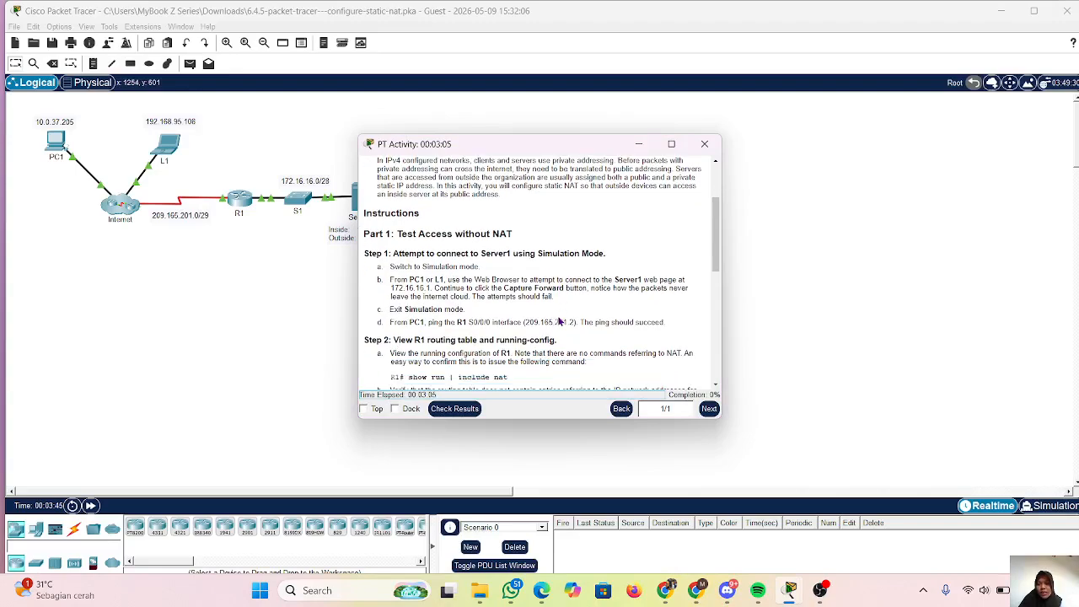
{"action": "scroll", "coordinate": [560, 322], "scroll_direction": "down", "scroll_amount": 1}
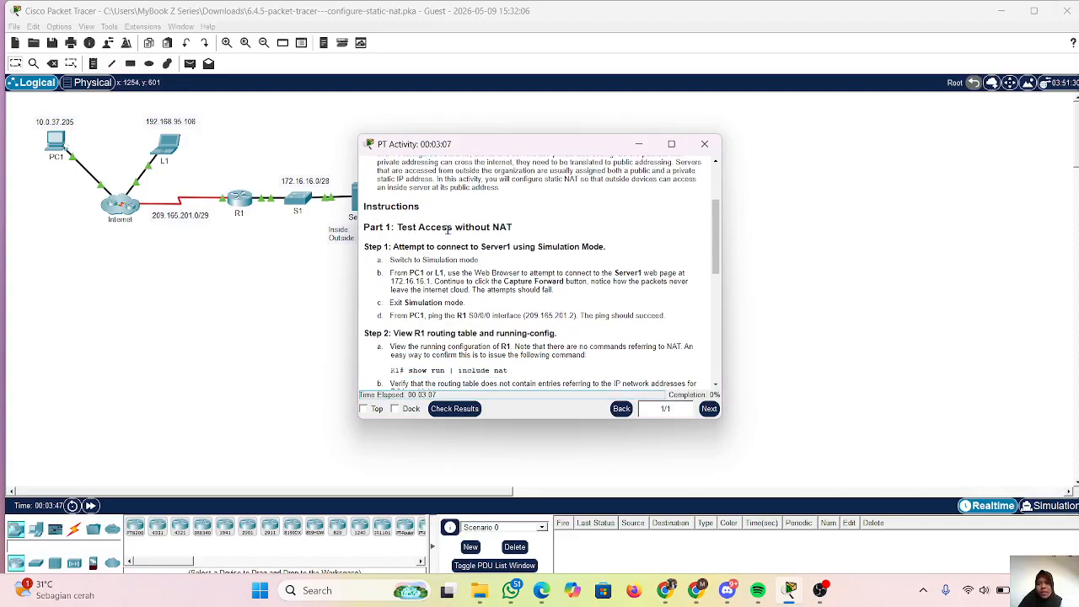
{"action": "scroll", "coordinate": [534, 268], "scroll_direction": "down", "scroll_amount": 2}
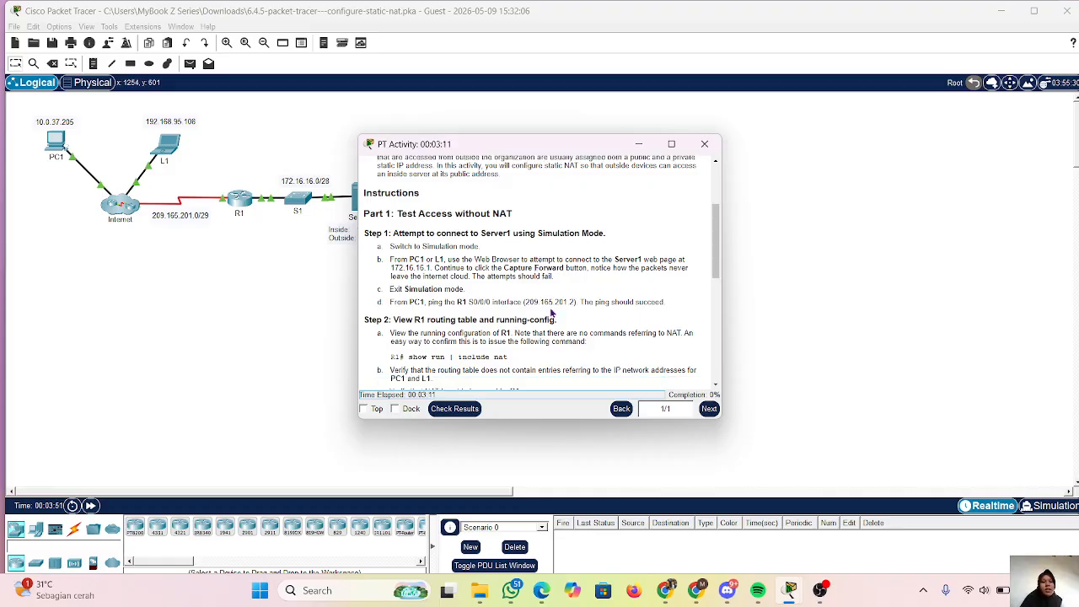
{"action": "scroll", "coordinate": [553, 314], "scroll_direction": "down", "scroll_amount": 4}
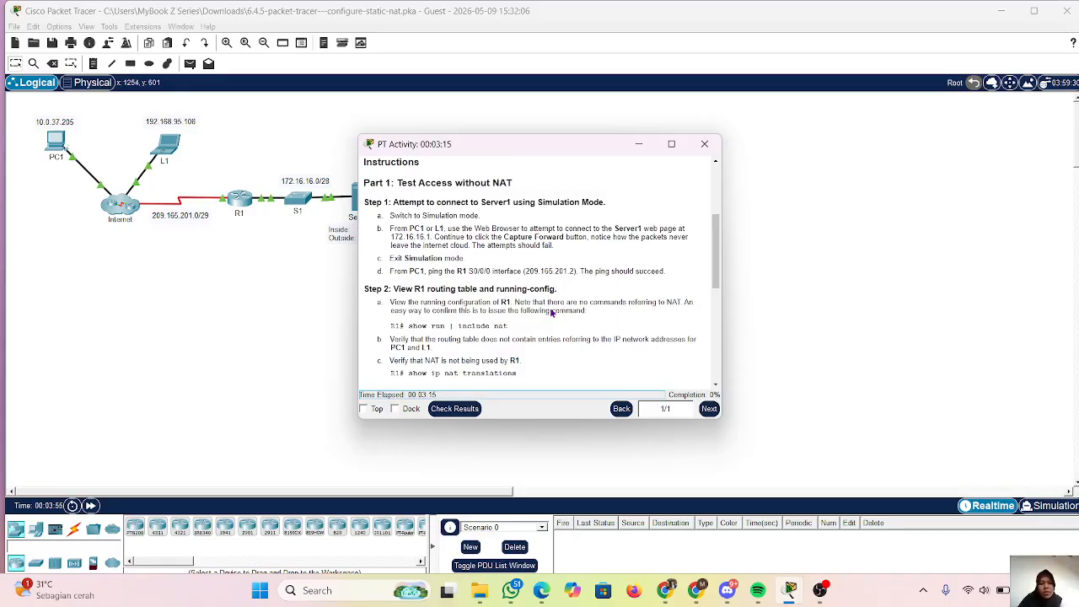
{"action": "scroll", "coordinate": [552, 312], "scroll_direction": "down", "scroll_amount": 2}
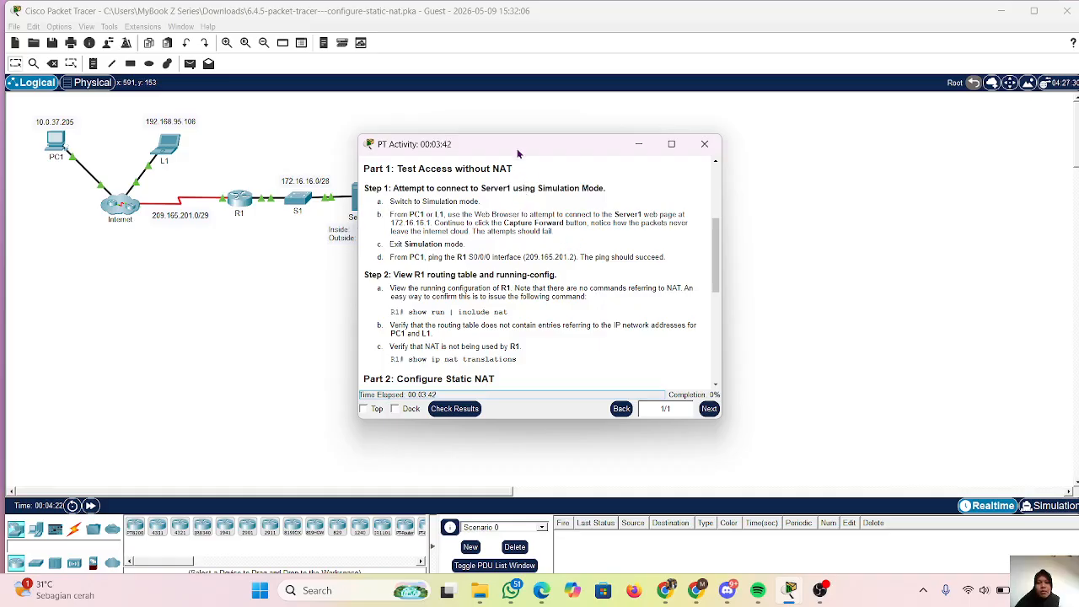
Move the instructions aside and request Server1's web page at 172.16.16.1 from PC1's Web Browser.
{"action": "left_click_drag", "start_coordinate": [518, 153], "coordinate": [642, 145]}
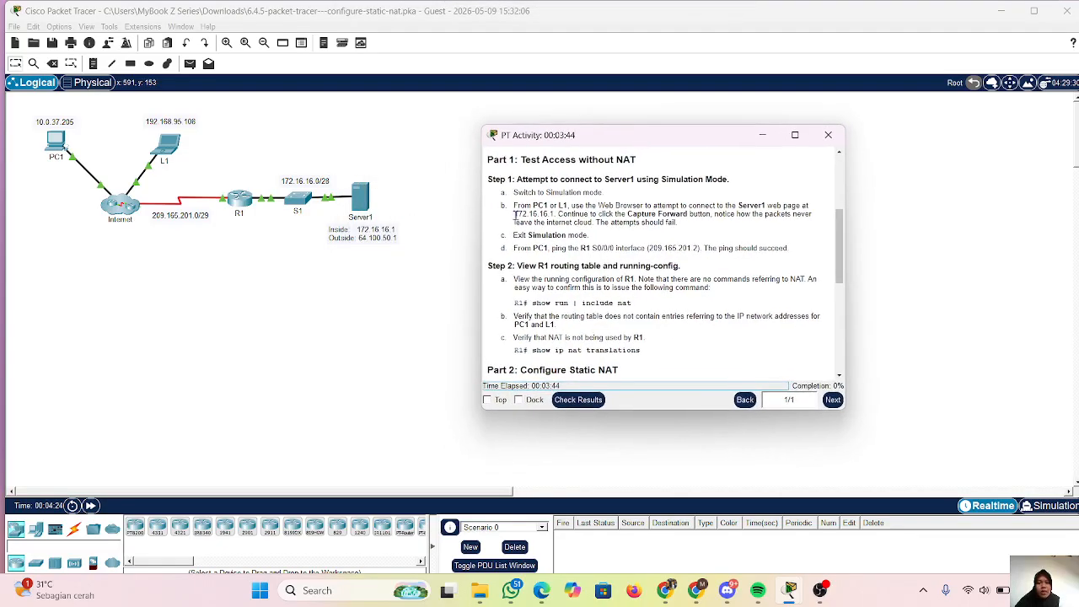
{"action": "left_click_drag", "start_coordinate": [515, 216], "coordinate": [554, 215]}
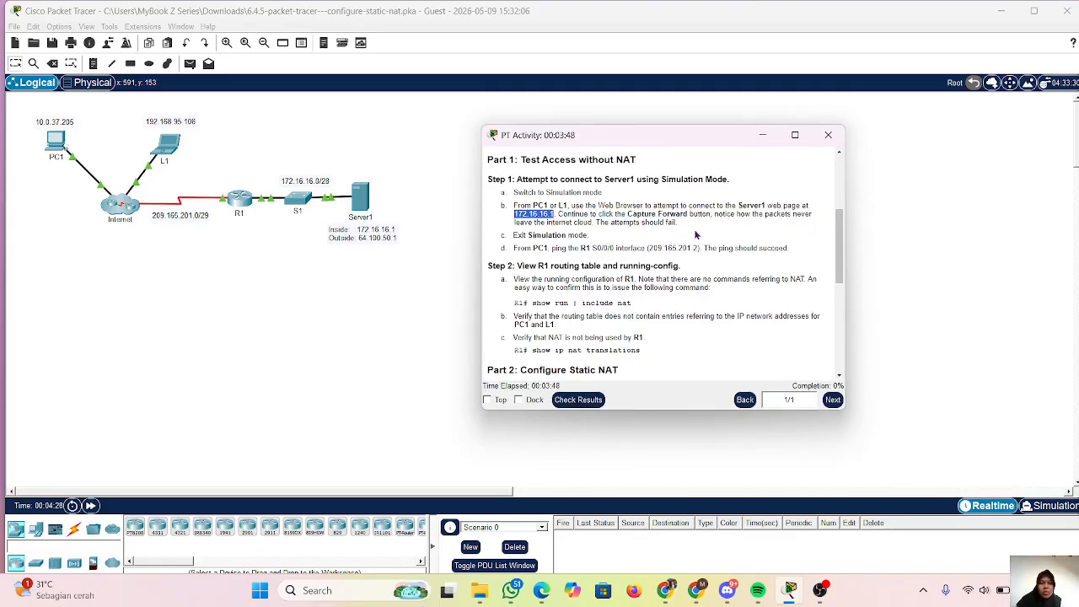
{"action": "left_click", "coordinate": [761, 136]}
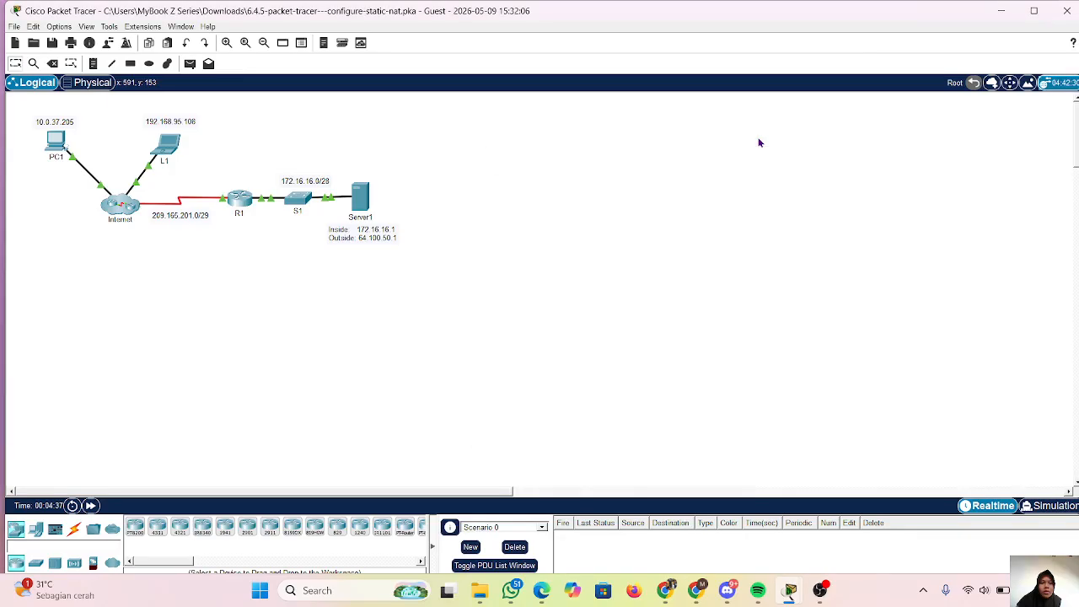
{"action": "left_click", "coordinate": [52, 143]}
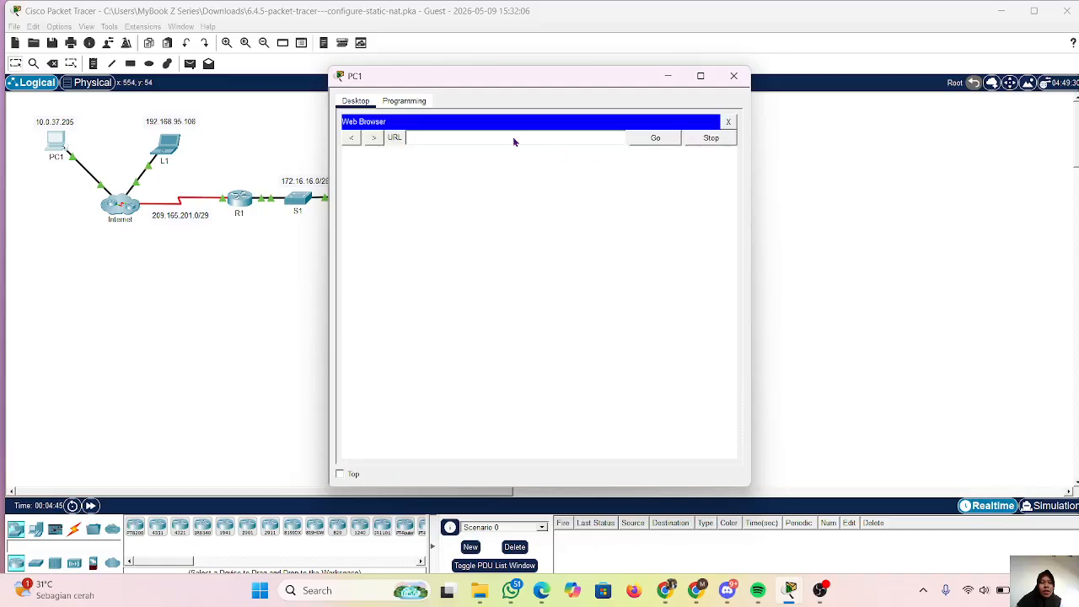
{"action": "type", "text": "172.16.16.1"}
{"action": "left_click", "coordinate": [655, 139]}
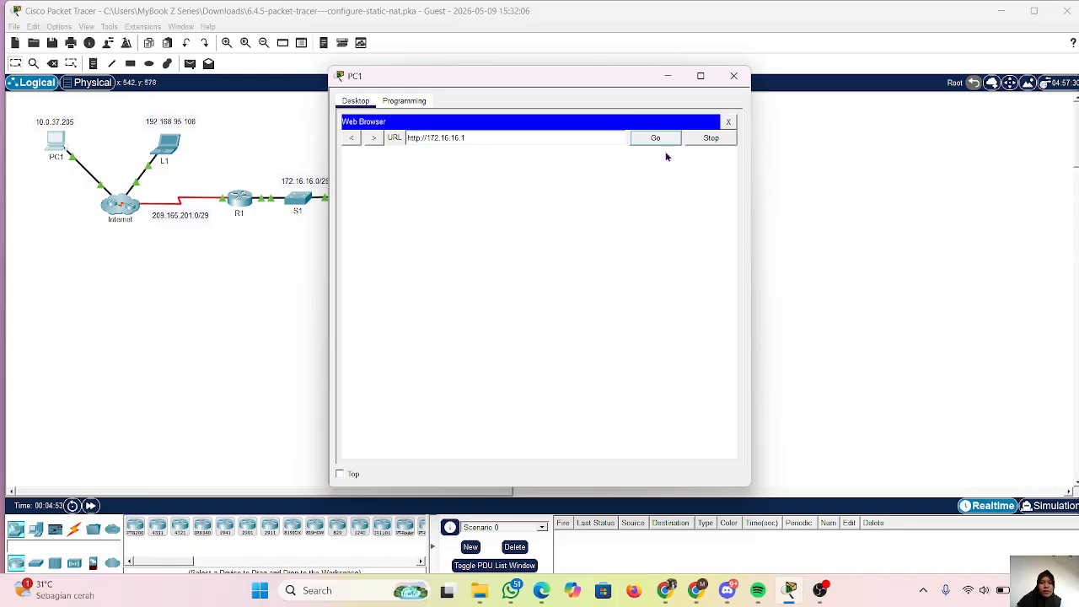
{"action": "left_click", "coordinate": [656, 139]}
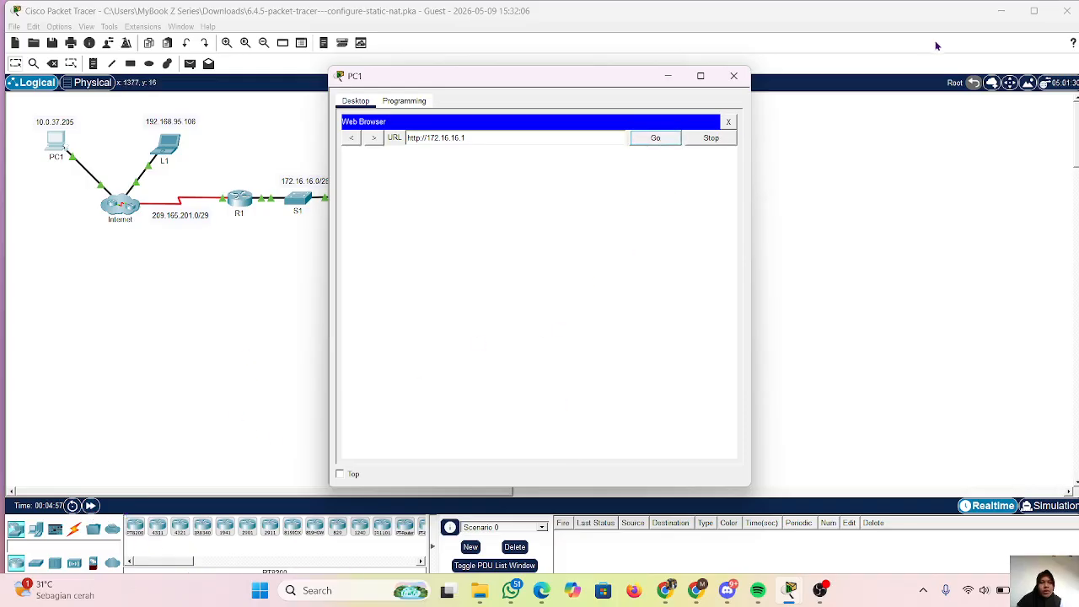
{"action": "left_click", "coordinate": [1064, 516]}
{"action": "left_click", "coordinate": [1066, 516]}
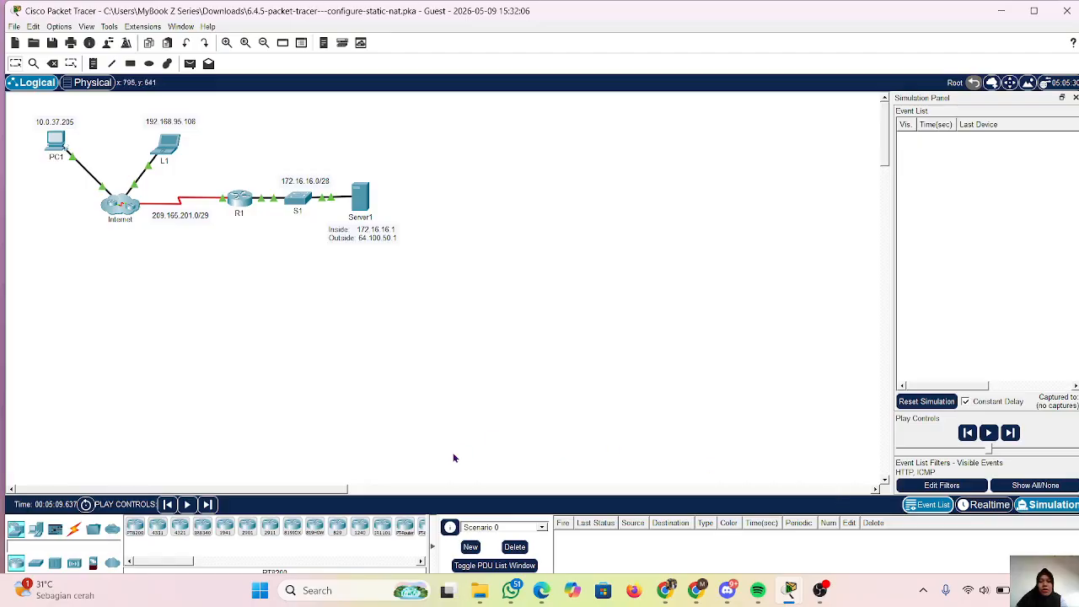
{"action": "left_click", "coordinate": [58, 145]}
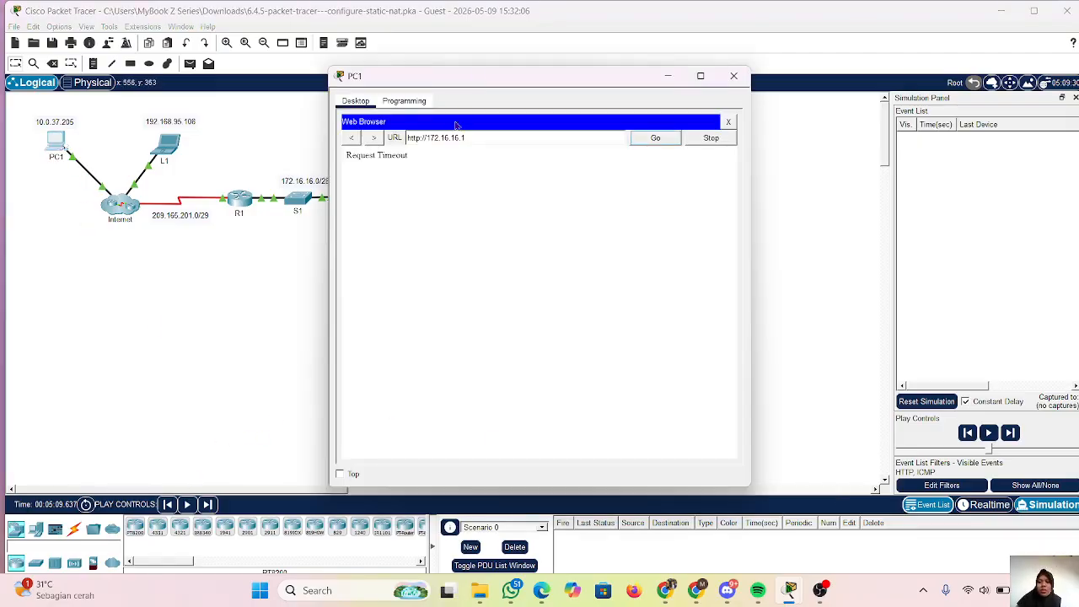
{"action": "triple_click", "coordinate": [493, 141]}
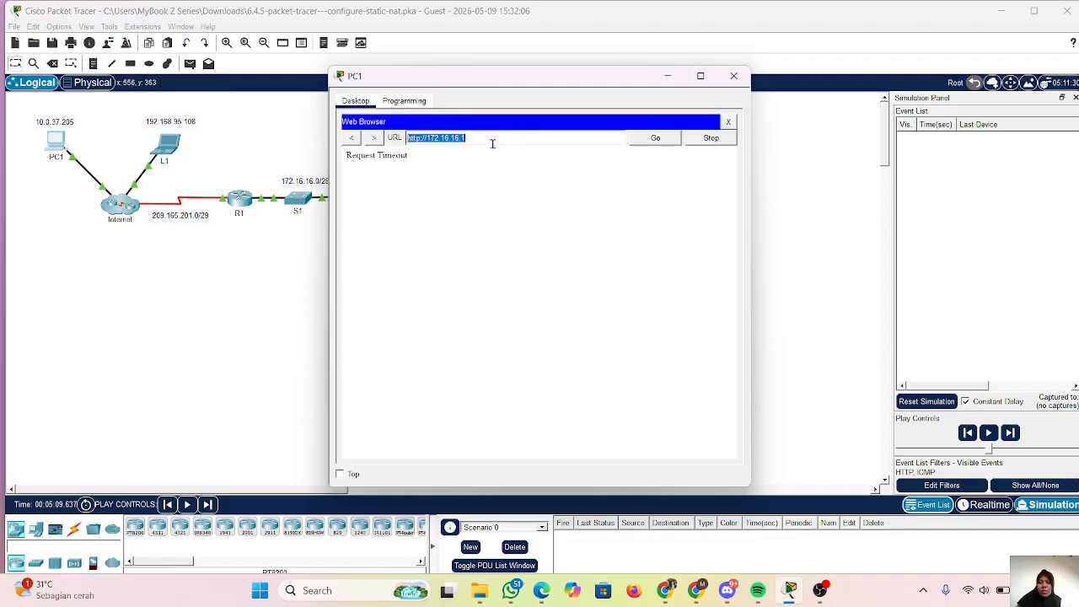
{"action": "left_click", "coordinate": [661, 139]}
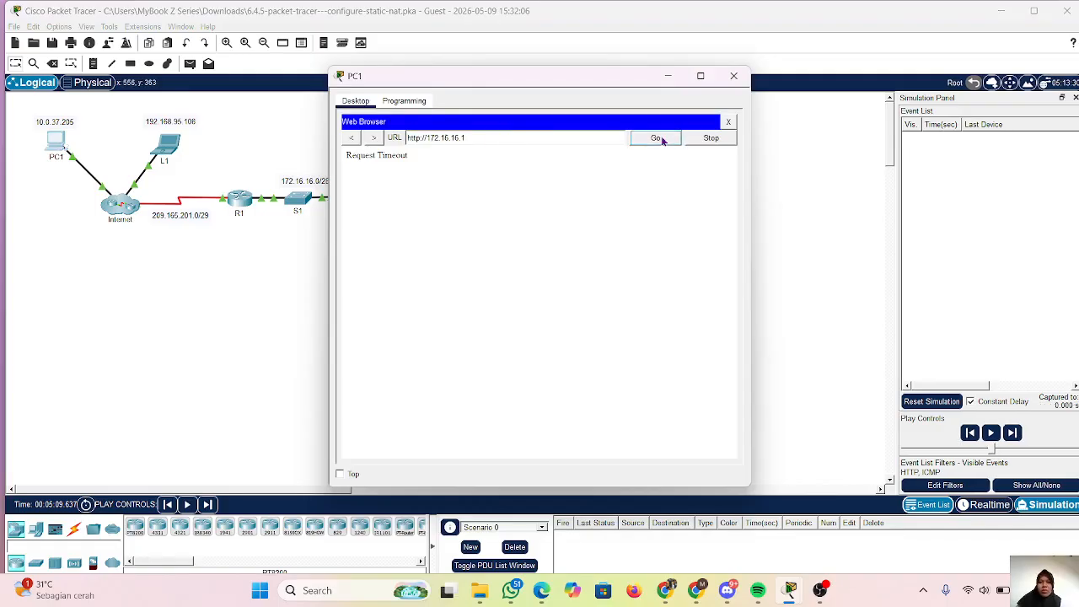
Capture forward through the simulation events of PC1's web request to follow its packets.
{"action": "left_click", "coordinate": [208, 504]}
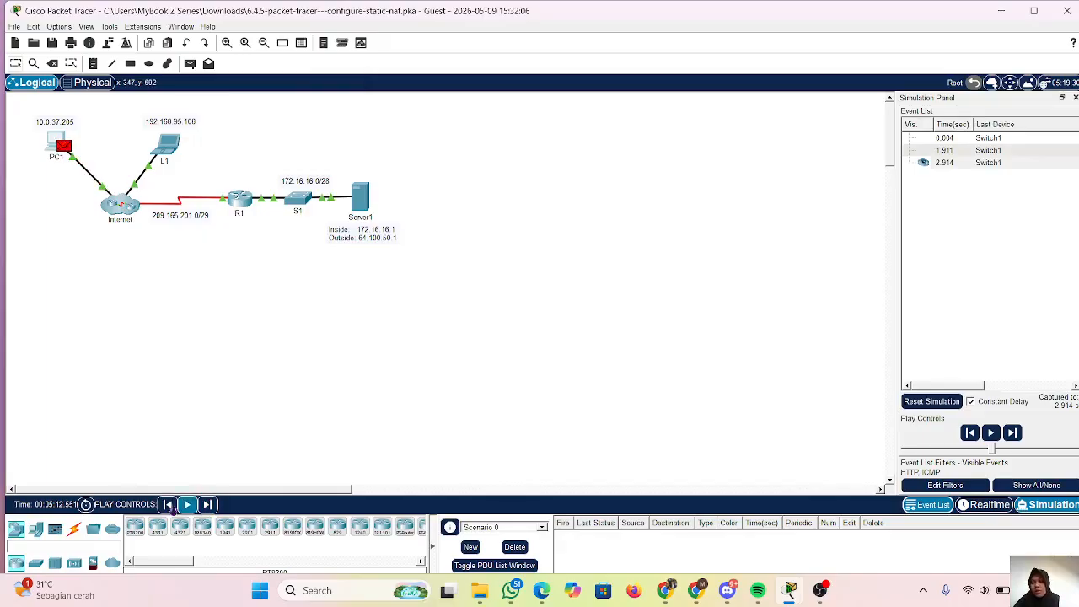
{"action": "left_click", "coordinate": [207, 504]}
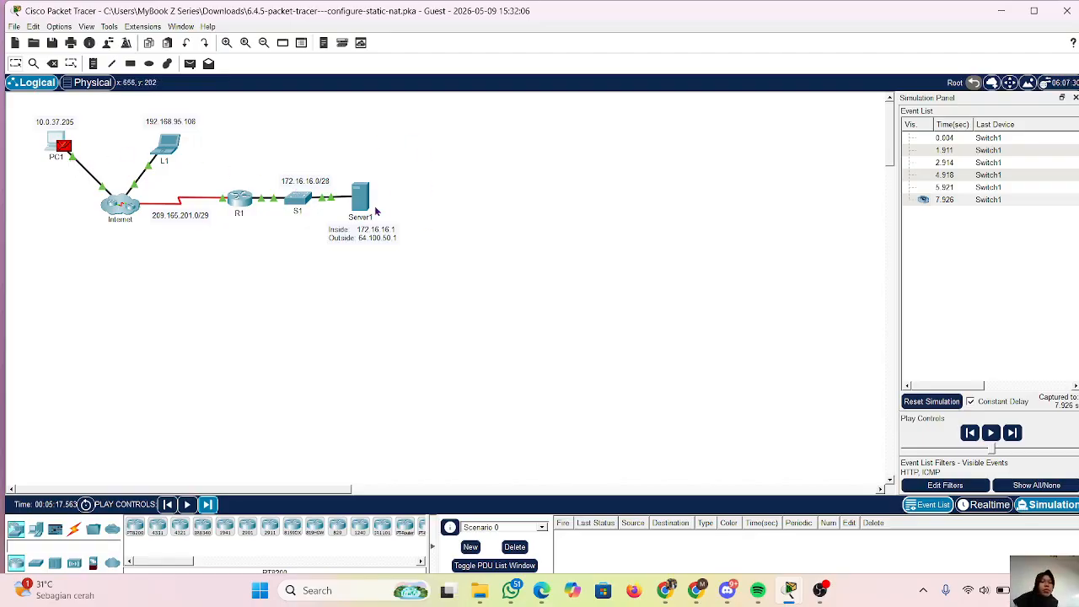
{"action": "mouse_move", "coordinate": [376, 211]}
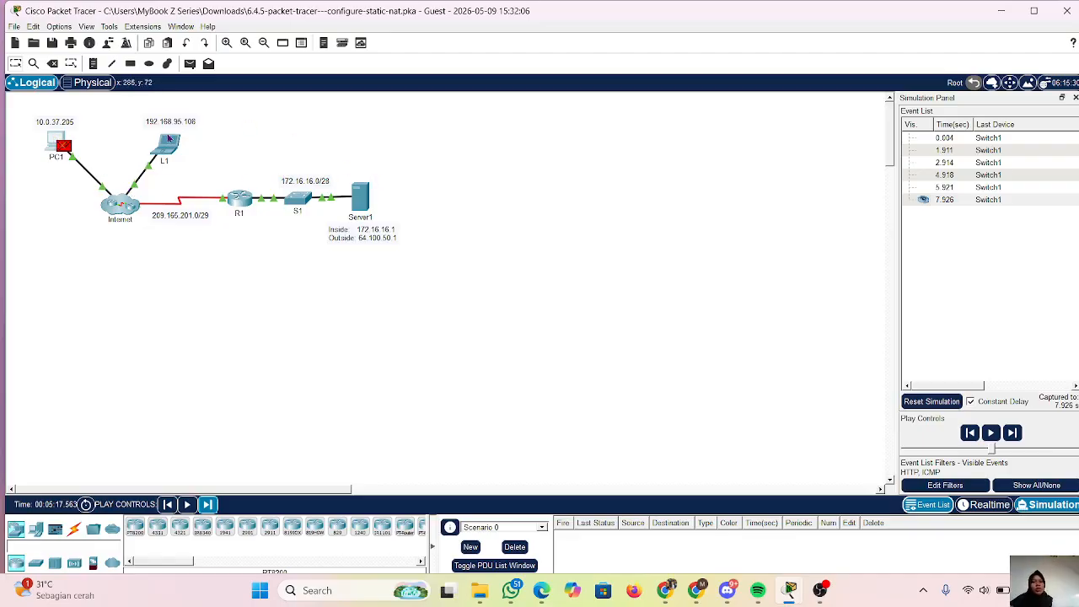
Request Server1's web page at 172.16.16.1 from the Web Browser on laptop L1.
{"action": "left_click", "coordinate": [168, 139]}
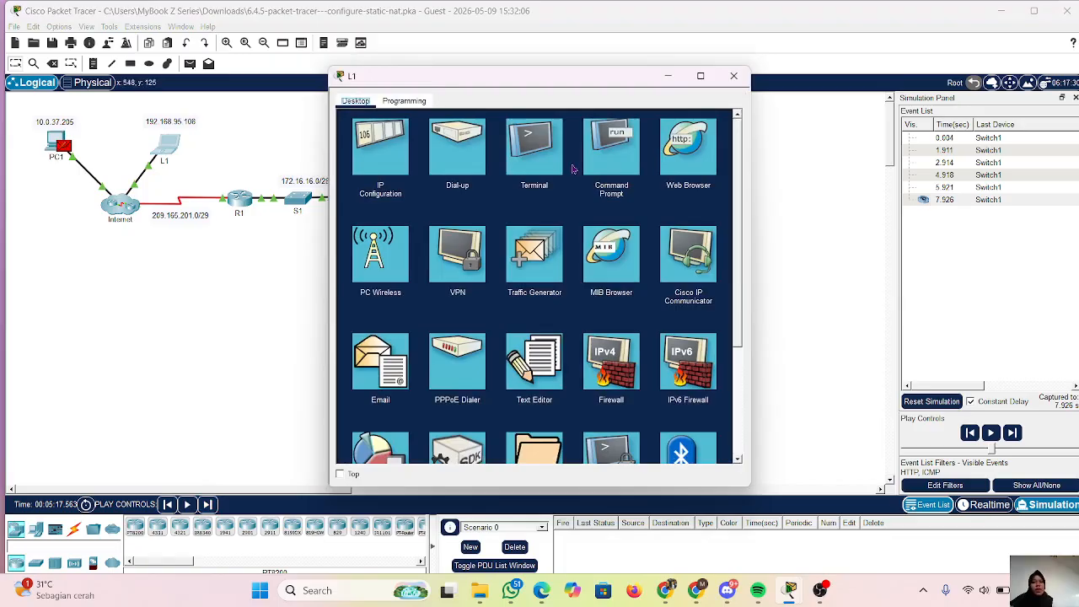
{"action": "left_click", "coordinate": [607, 156]}
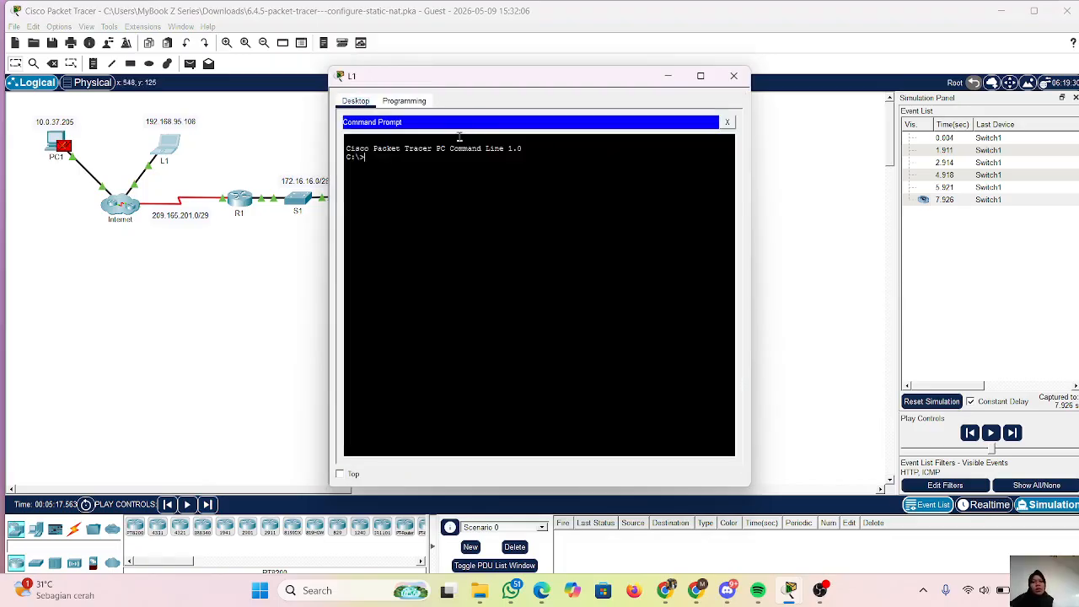
{"action": "left_click", "coordinate": [727, 122]}
{"action": "left_click", "coordinate": [710, 161]}
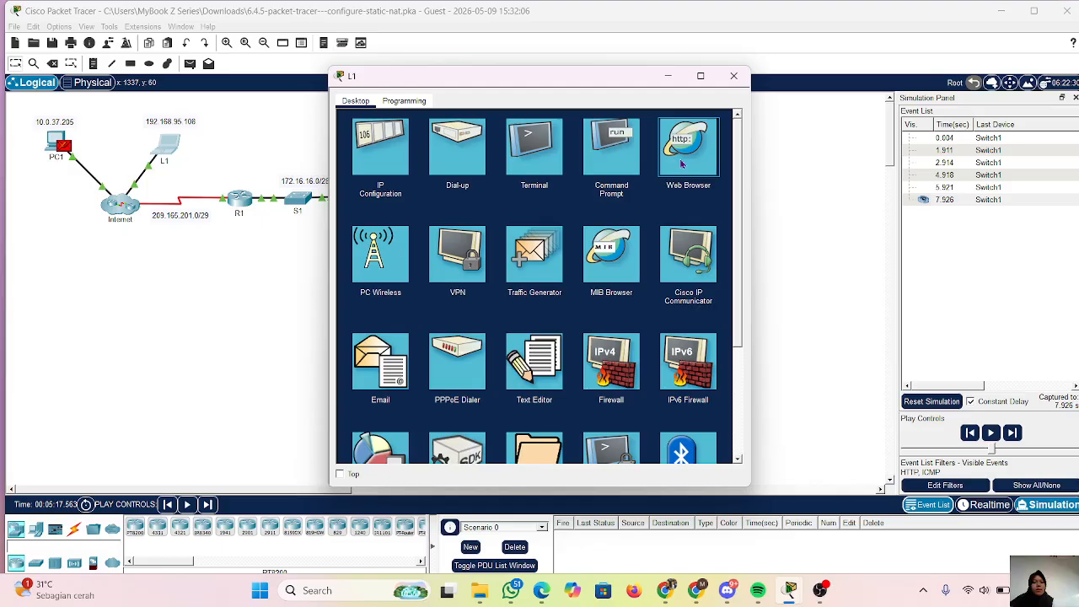
{"action": "left_click", "coordinate": [682, 164]}
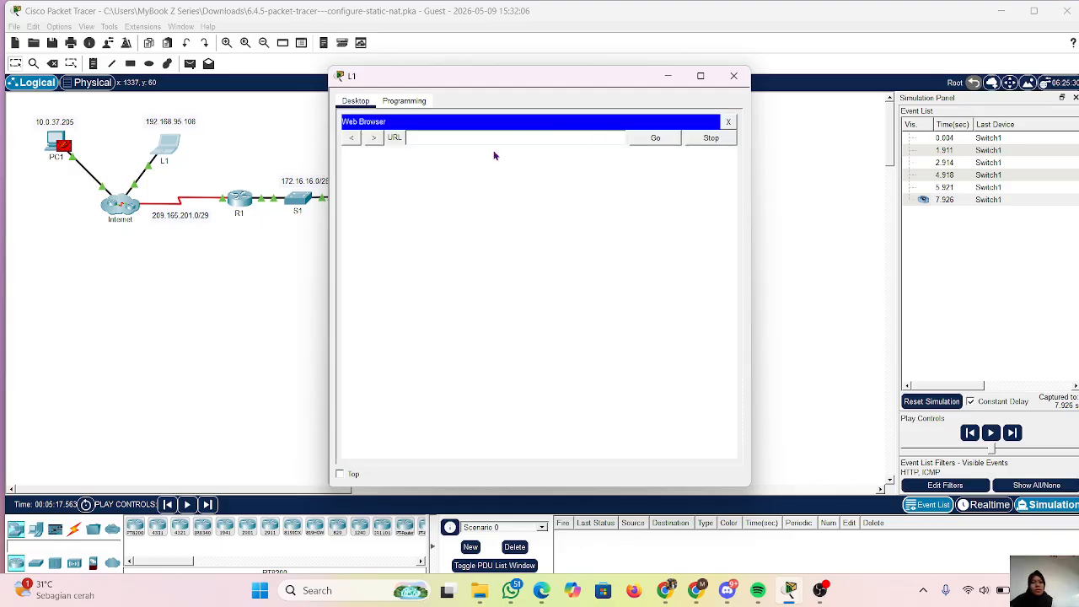
{"action": "type", "text": "172.16.16.1"}
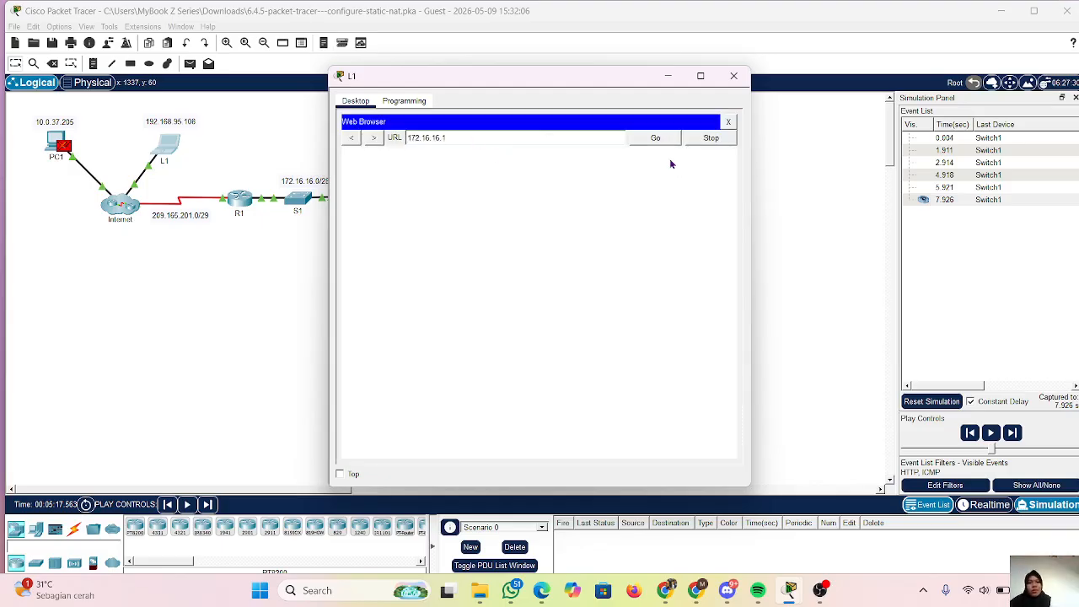
{"action": "left_click", "coordinate": [654, 138]}
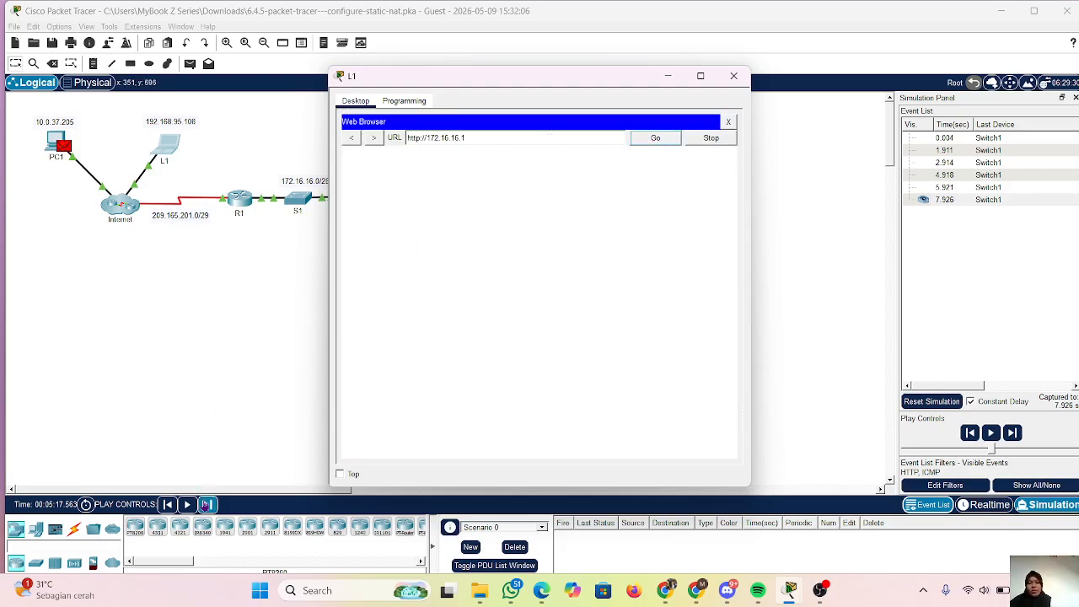
Capture forward repeatedly through the simulation events to trace L1's web request packets around the Internet cloud.
{"action": "left_click", "coordinate": [207, 504]}
{"action": "left_click", "coordinate": [207, 504]}
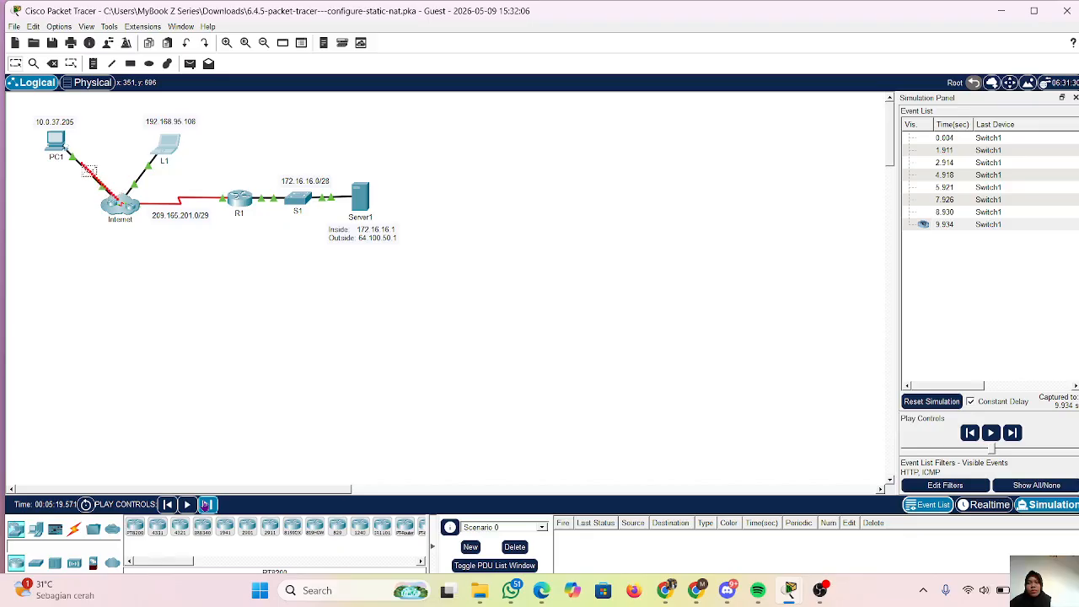
{"action": "left_click", "coordinate": [206, 504]}
{"action": "left_click", "coordinate": [207, 504]}
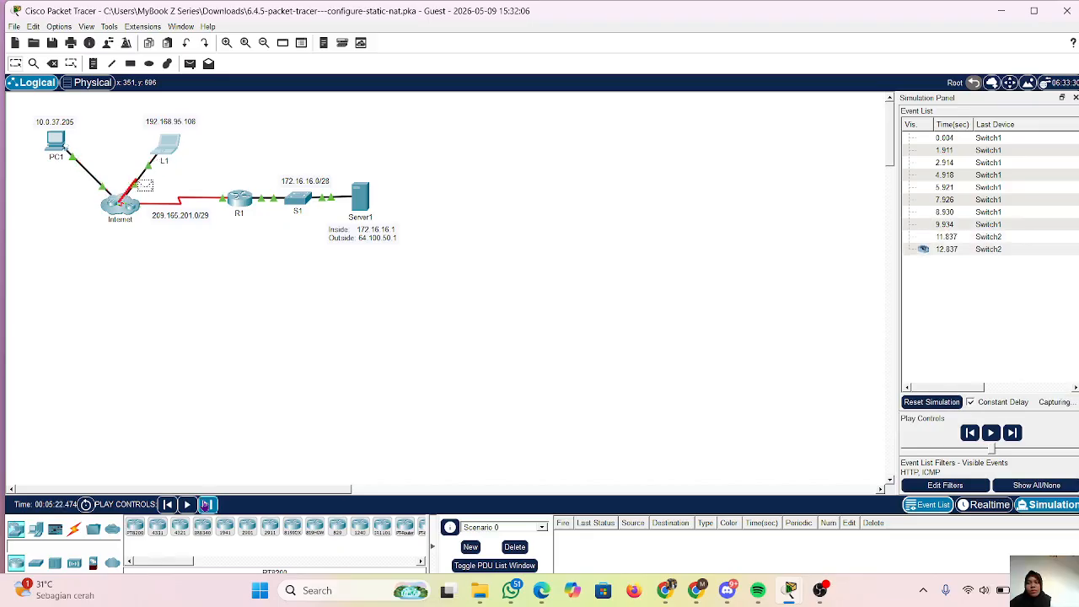
{"action": "left_click", "coordinate": [207, 504]}
{"action": "left_click", "coordinate": [206, 504]}
{"action": "left_click", "coordinate": [207, 504]}
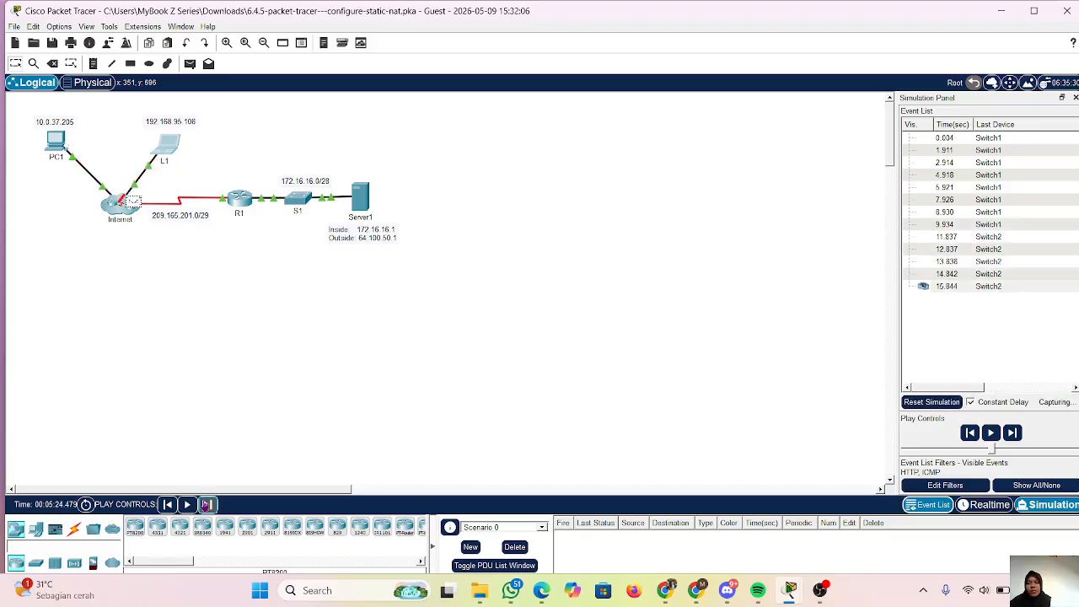
{"action": "left_click", "coordinate": [206, 504]}
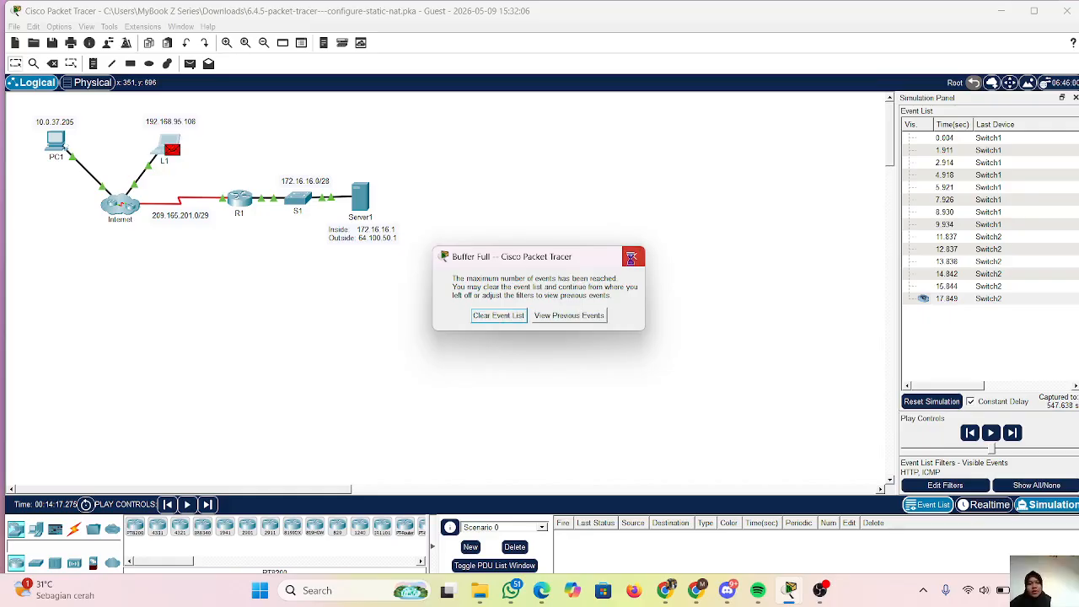
Dismiss the Buffer Full notice, check the Part 1 instructions, and exit Simulation mode to Realtime.
{"action": "left_click", "coordinate": [631, 259]}
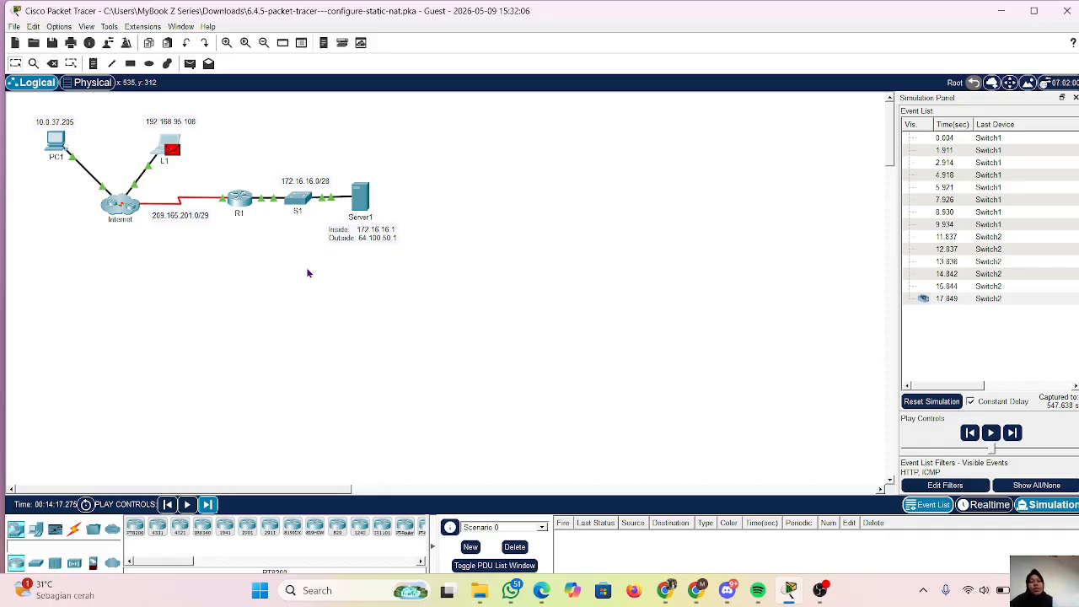
{"action": "mouse_move", "coordinate": [790, 590]}
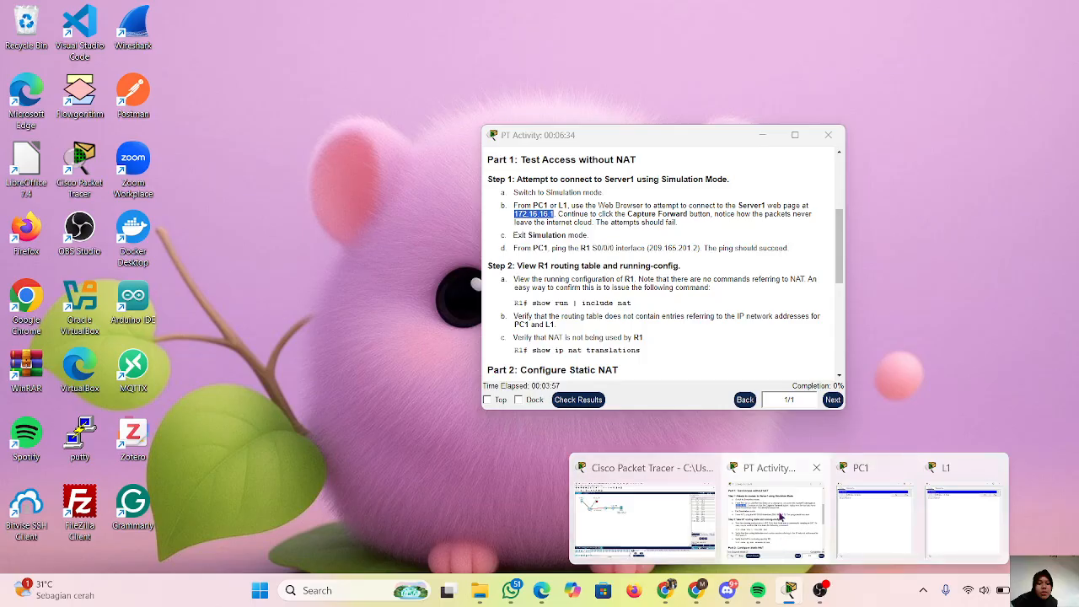
{"action": "left_click", "coordinate": [780, 518]}
{"action": "scroll", "coordinate": [643, 245], "scroll_direction": "down", "scroll_amount": 1}
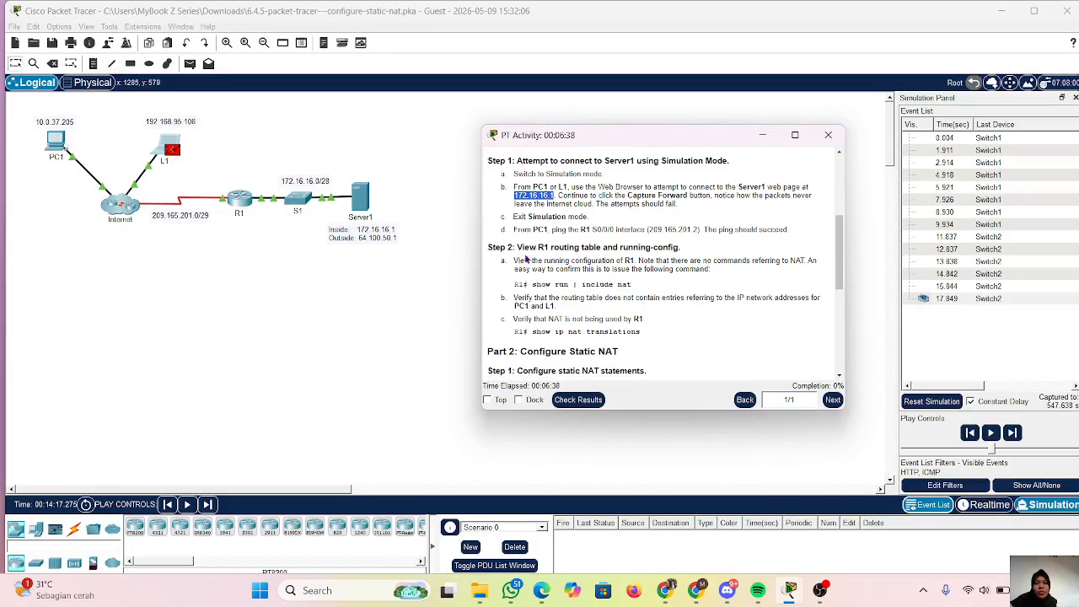
{"action": "scroll", "coordinate": [570, 250], "scroll_direction": "up", "scroll_amount": 1}
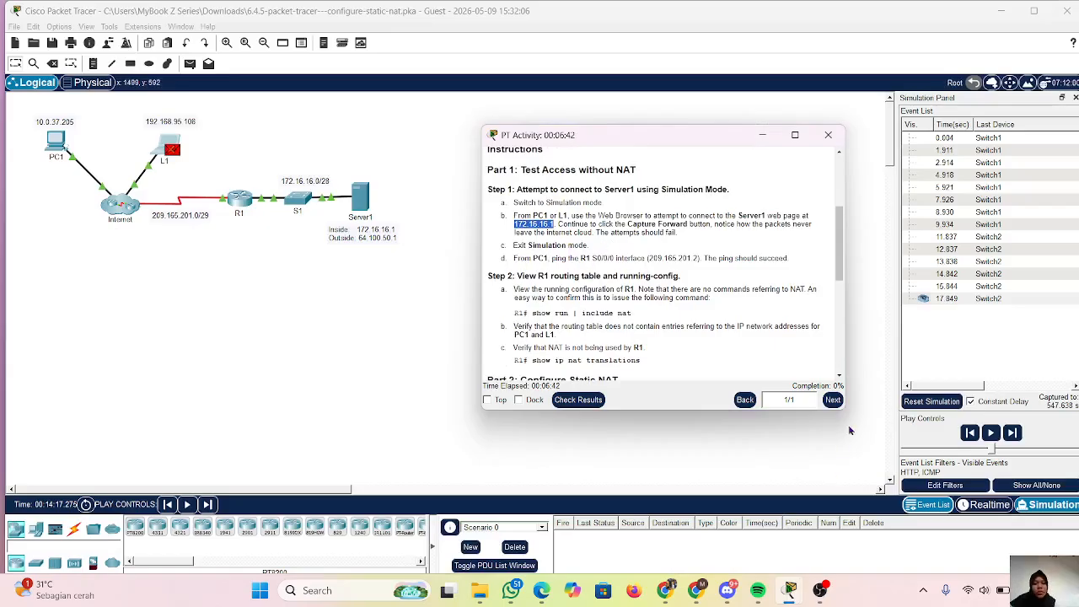
{"action": "left_click", "coordinate": [828, 135]}
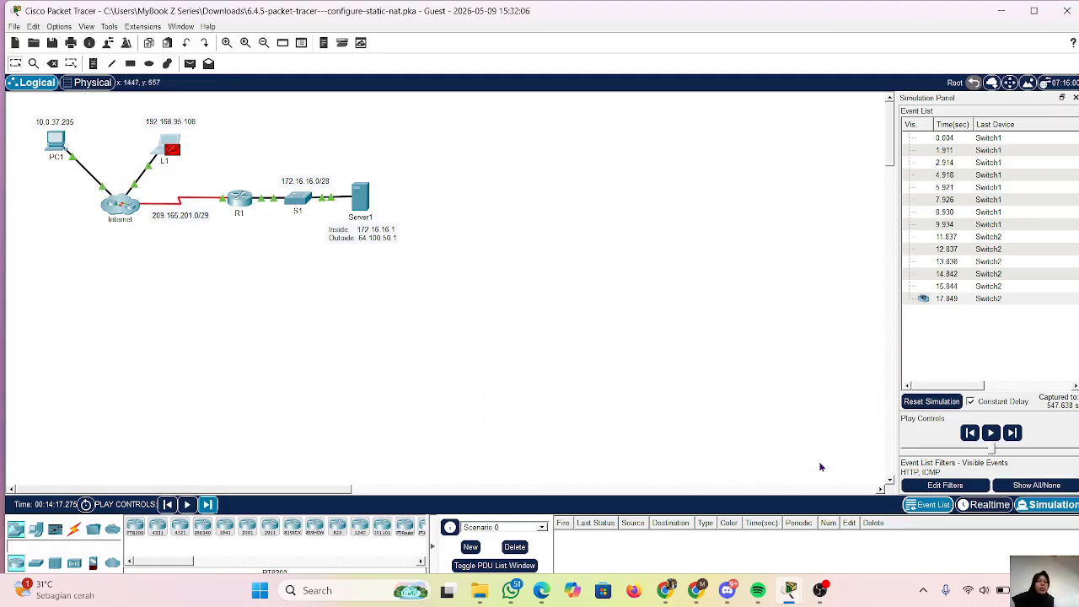
{"action": "left_click", "coordinate": [999, 506]}
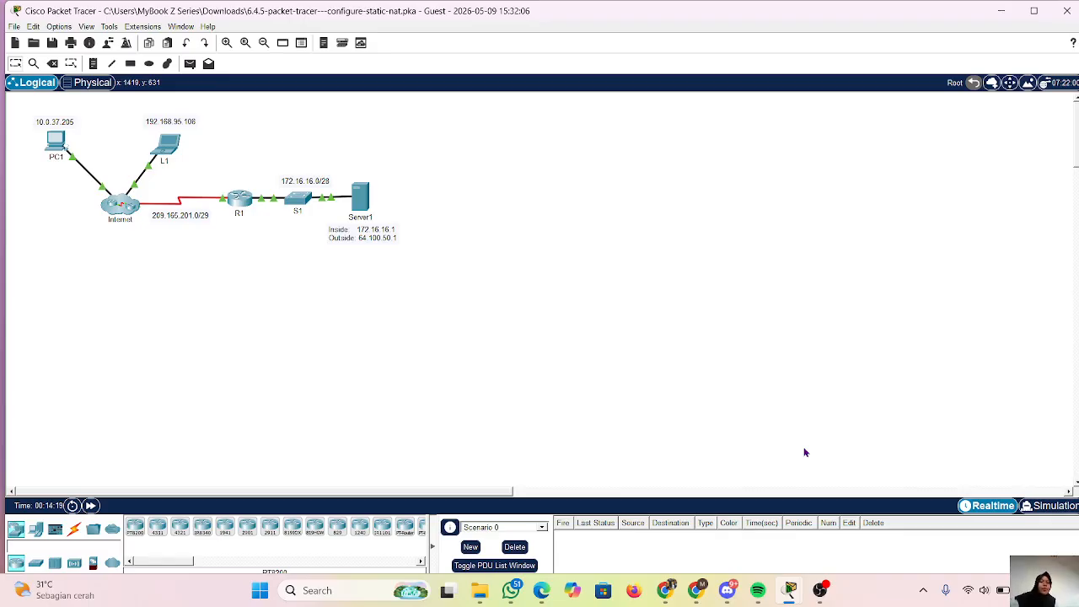
Bring back the activity instructions window and arrange it side by side with the network topology.
{"action": "mouse_move", "coordinate": [790, 590]}
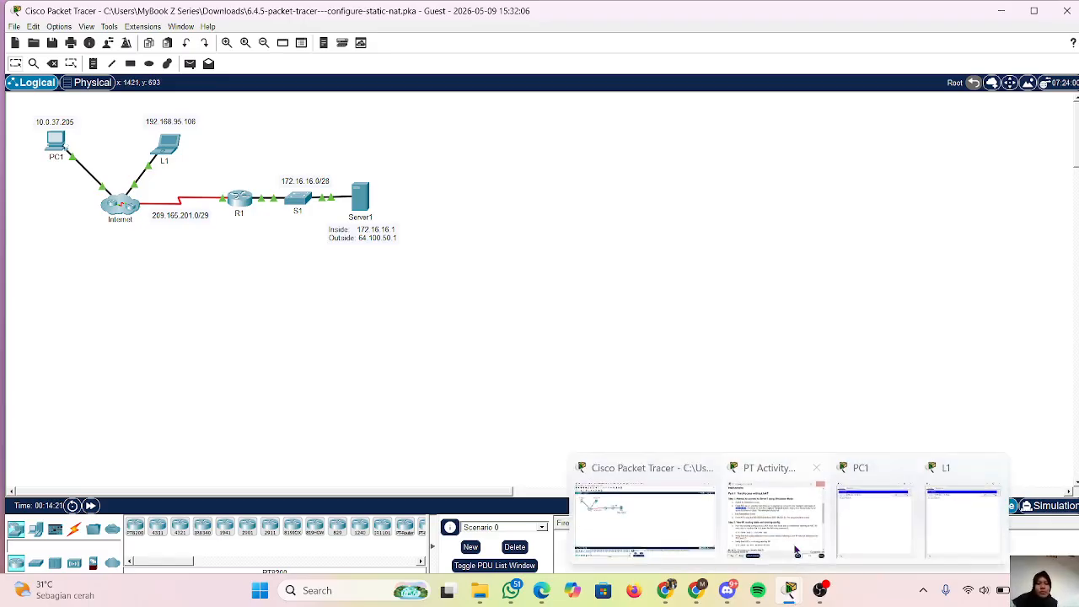
{"action": "left_click", "coordinate": [793, 544]}
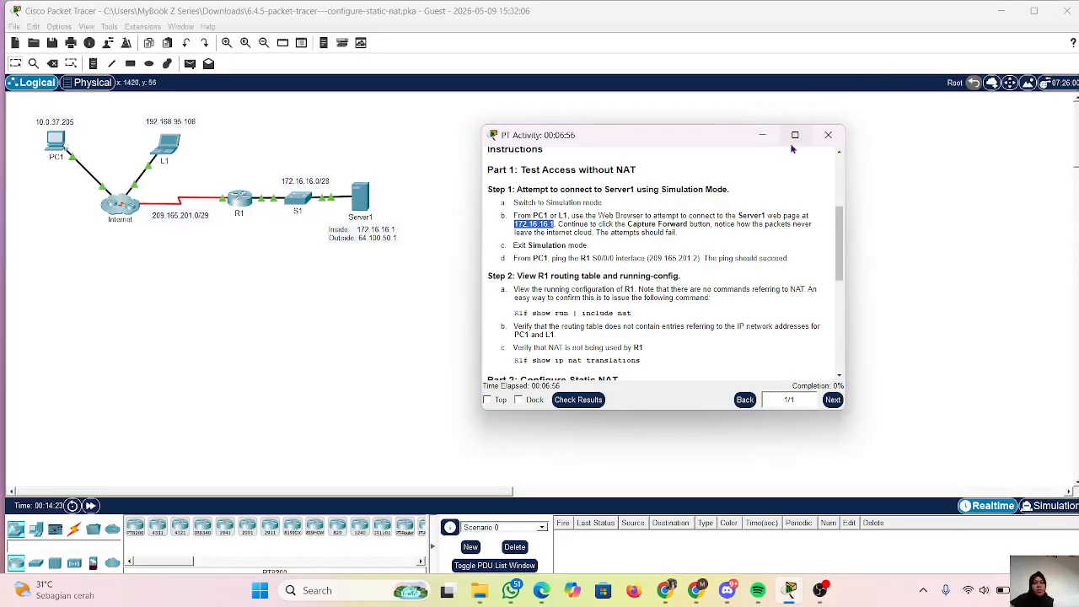
{"action": "mouse_move", "coordinate": [793, 148]}
{"action": "left_click", "coordinate": [740, 175]}
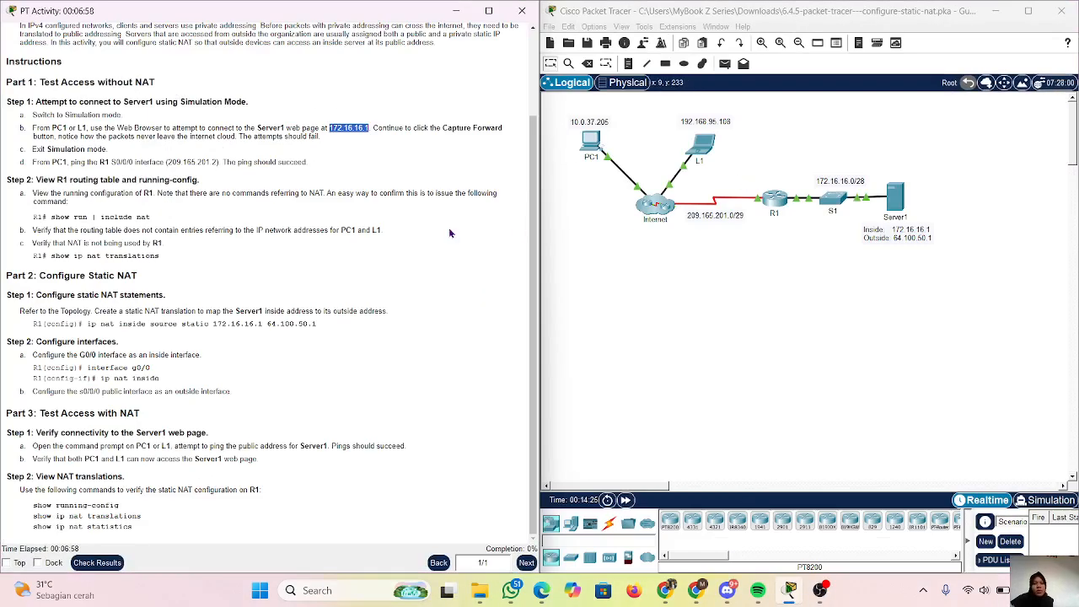
Copy R1's S0/0/0 address, 209.165.201.2, from Part 1 Step 1d of the instructions.
{"action": "scroll", "coordinate": [274, 261], "scroll_direction": "up", "scroll_amount": 1}
{"action": "scroll", "coordinate": [274, 261], "scroll_direction": "down", "scroll_amount": 1}
{"action": "left_click", "coordinate": [187, 218]}
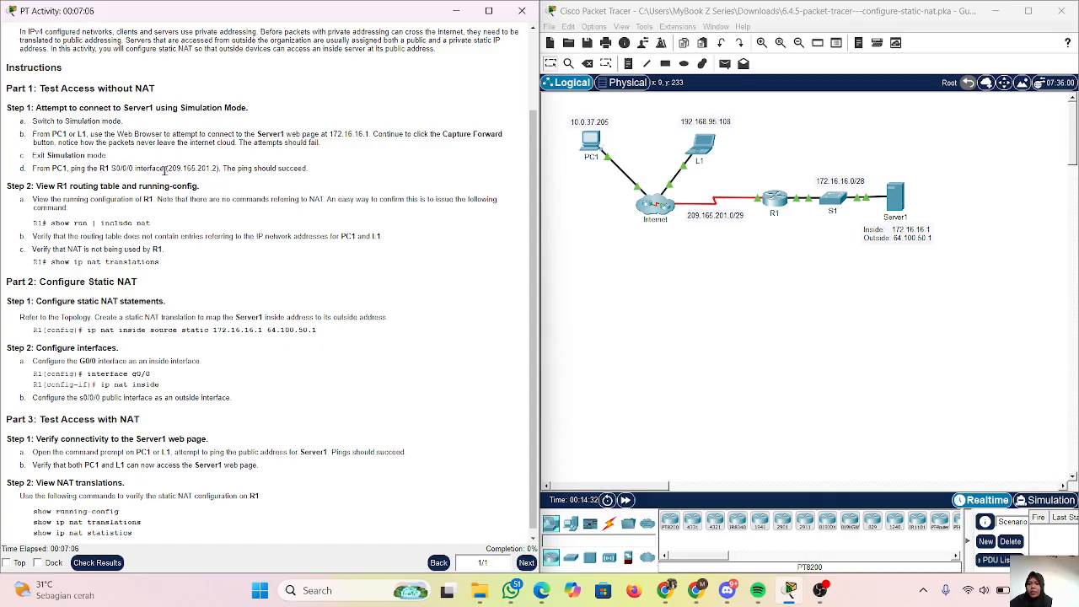
{"action": "scroll", "coordinate": [317, 203], "scroll_direction": "up", "scroll_amount": 2}
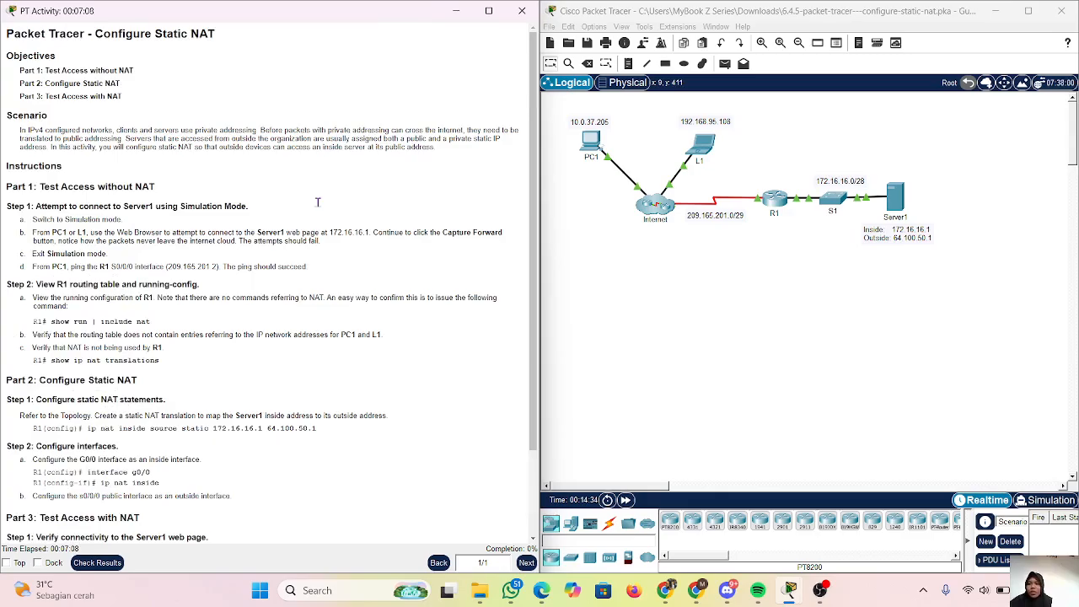
{"action": "left_click_drag", "start_coordinate": [168, 266], "coordinate": [217, 268]}
{"action": "key", "text": "ctrl+c"}
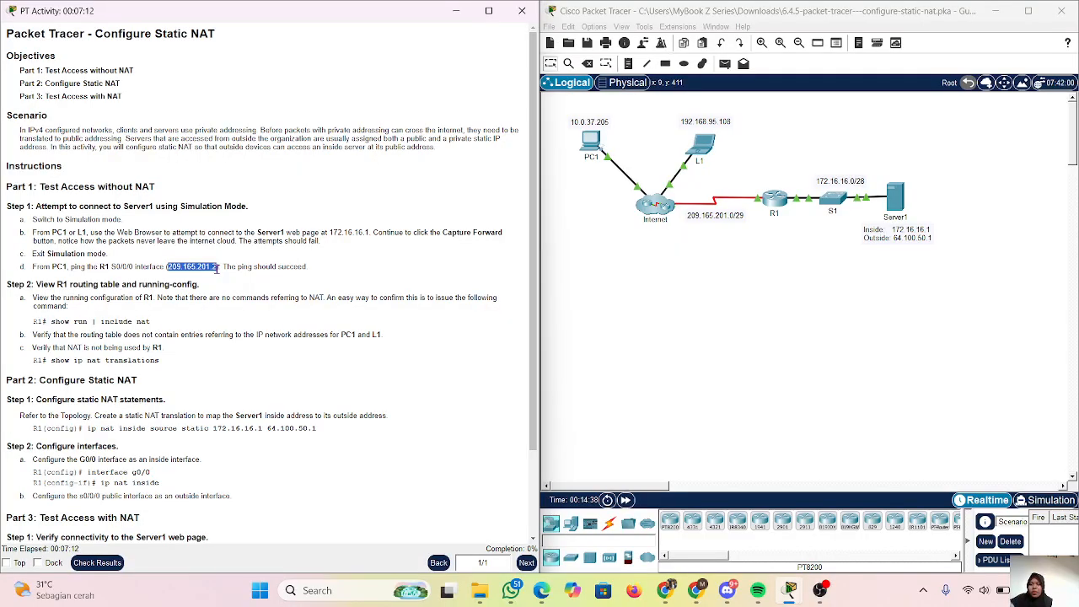
Close PC1's Web Browser and ping 209.165.201.2 from its Command Prompt, leaving the PC1 window minimized.
{"action": "left_click", "coordinate": [592, 136]}
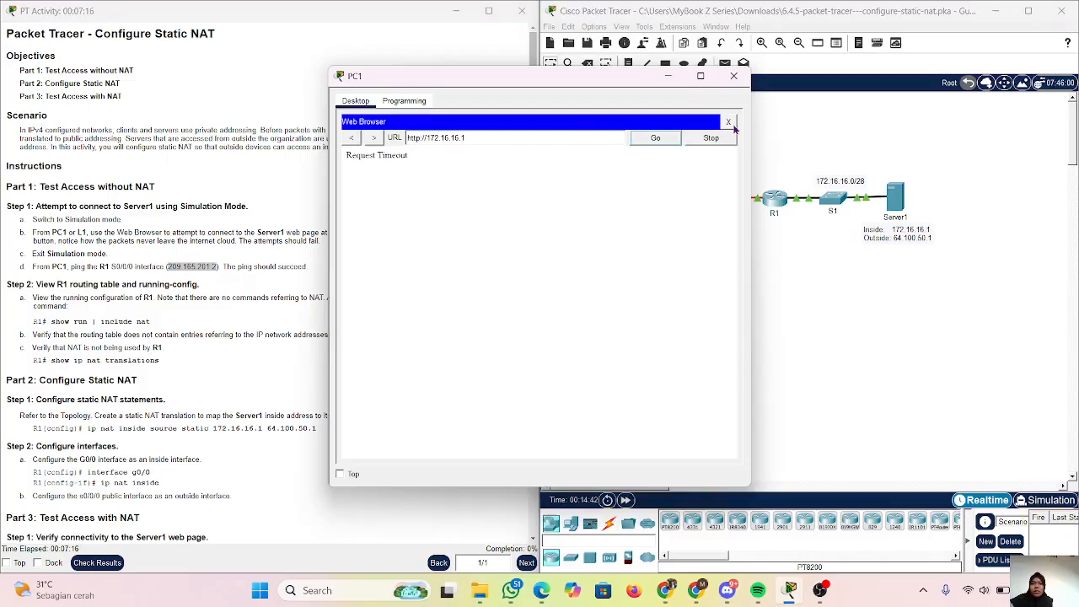
{"action": "left_click", "coordinate": [730, 123]}
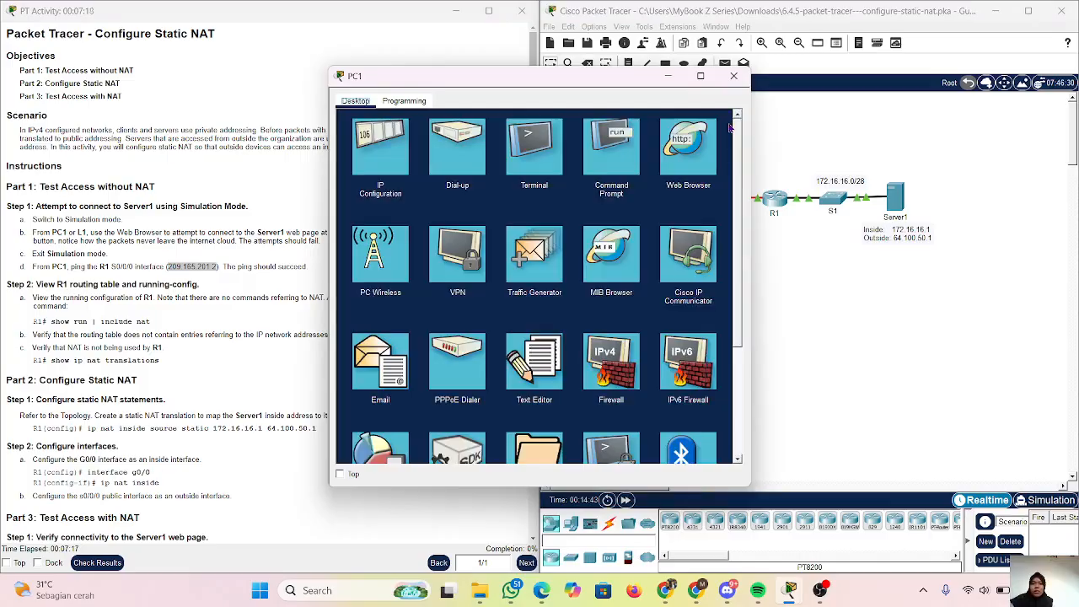
{"action": "left_click", "coordinate": [625, 148]}
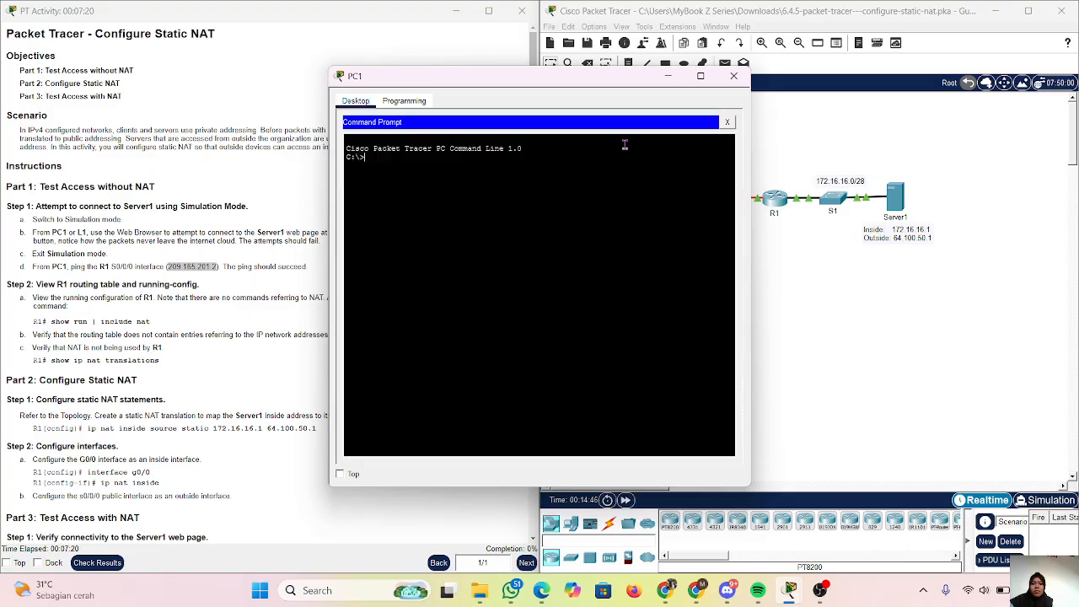
{"action": "type", "text": "ping"}
{"action": "right_click", "coordinate": [483, 202]}
{"action": "type", "text": "g"}
{"action": "left_click", "coordinate": [503, 219]}
{"action": "key", "text": "Return"}
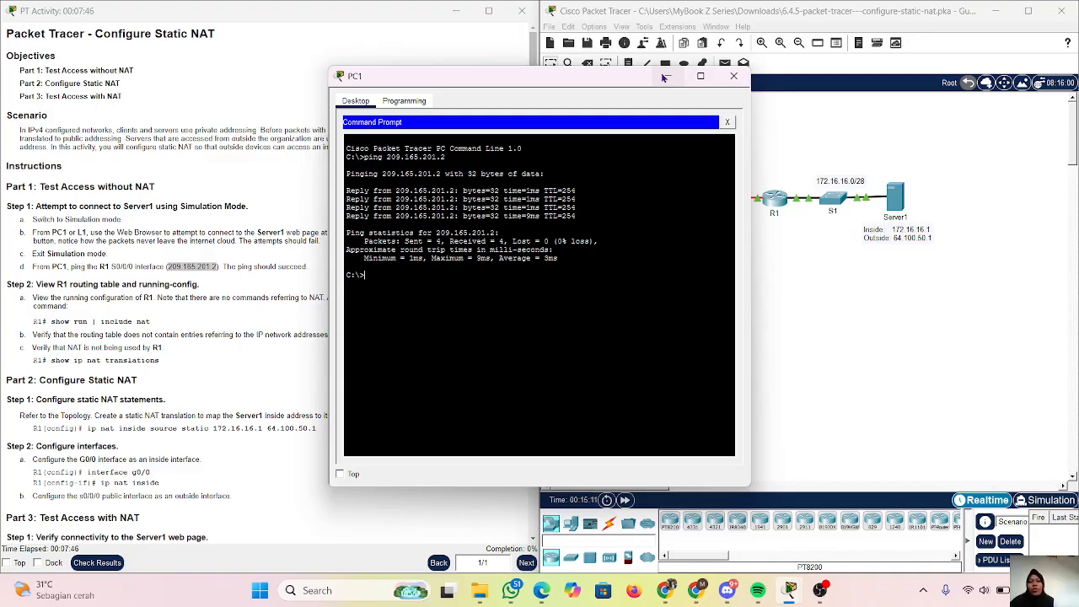
{"action": "left_click", "coordinate": [667, 76]}
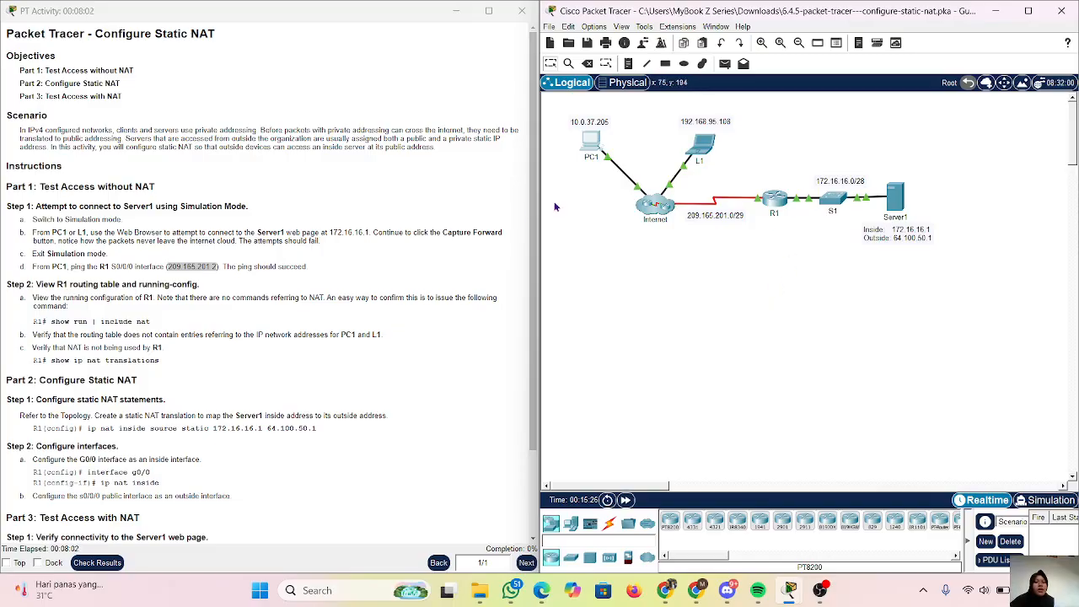
Open R1's command line interface for Part 1 Step 2 and start a session at its user prompt.
{"action": "scroll", "coordinate": [239, 266], "scroll_direction": "down", "scroll_amount": 1}
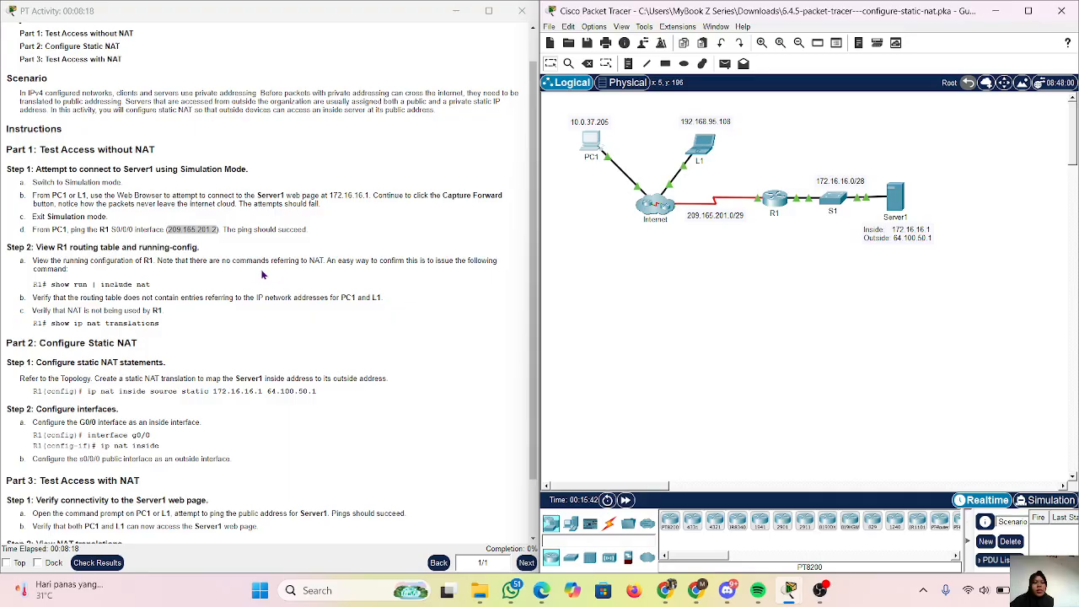
{"action": "left_click", "coordinate": [785, 206]}
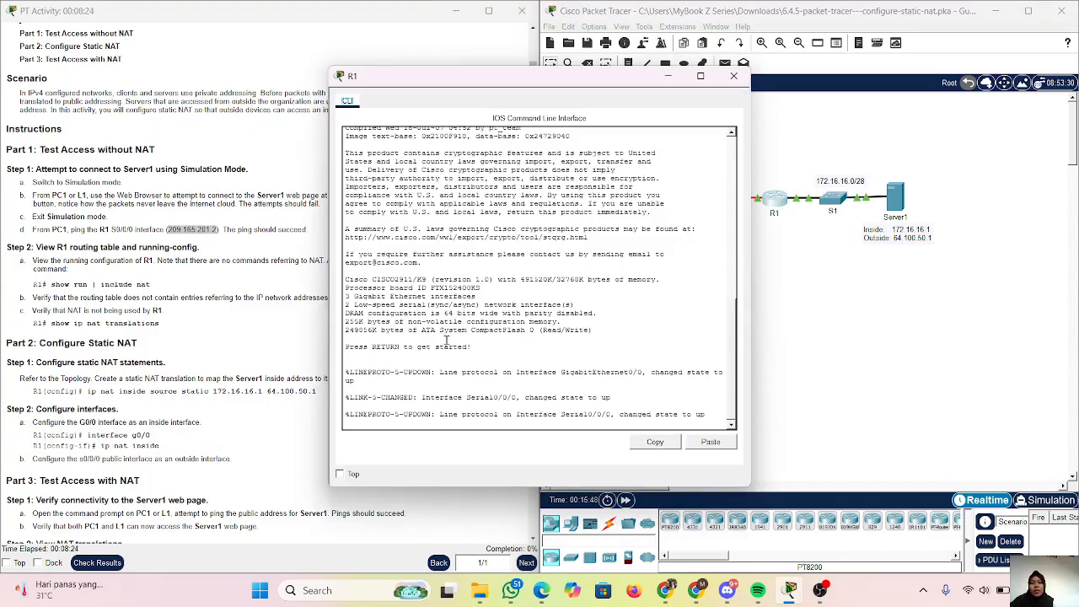
{"action": "left_click", "coordinate": [365, 424]}
{"action": "key", "text": "Return"}
{"action": "key", "text": "Return"}
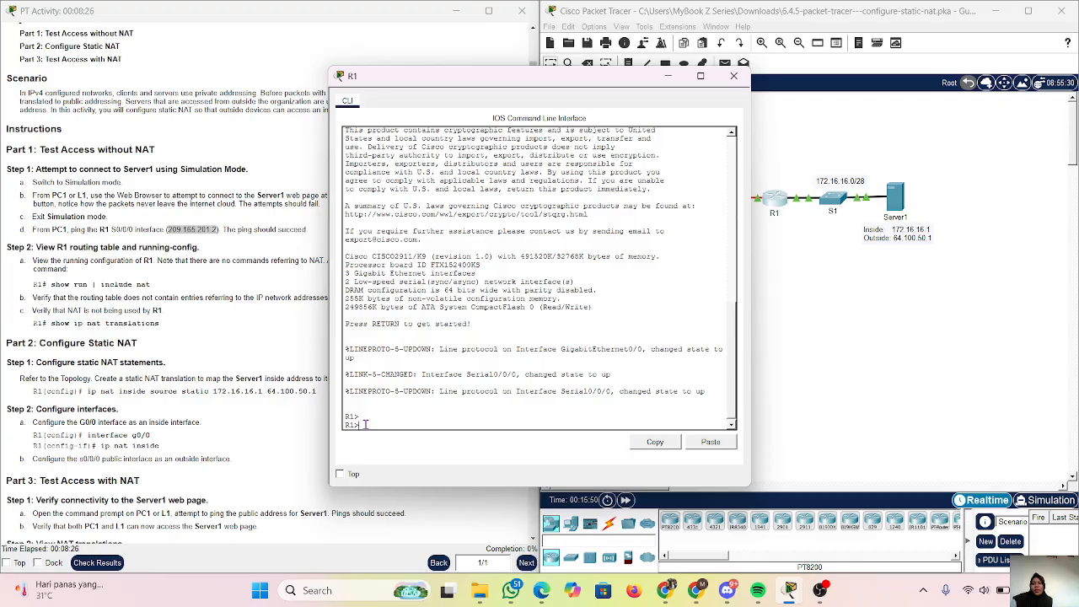
{"action": "type", "text": "sh"}
{"action": "key", "text": "Tab"}
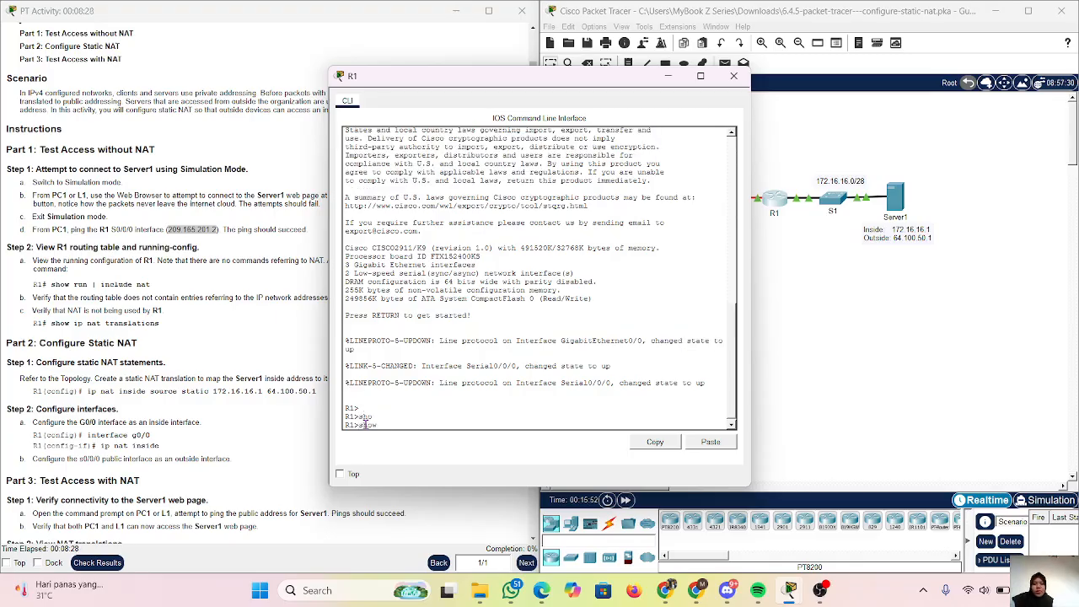
{"action": "type", "text": "run | in"}
{"action": "key", "text": "Tab"}
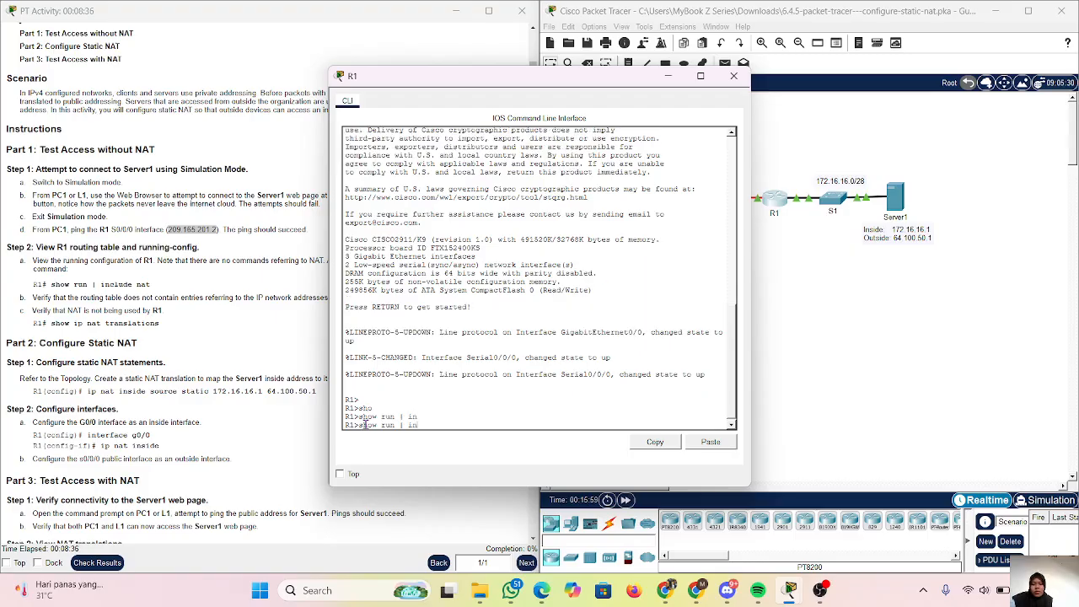
{"action": "type", "text": "c"}
{"action": "key", "text": "Tab"}
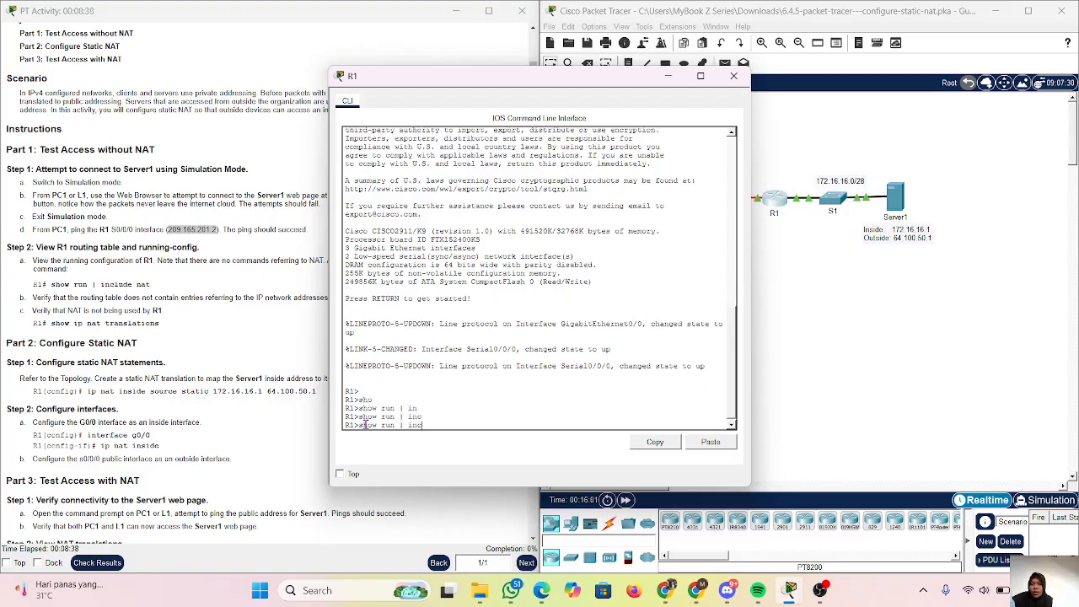
{"action": "key", "text": "BackSpace"}
{"action": "key", "text": "BackSpace"}
{"action": "key", "text": "BackSpace"}
{"action": "key", "text": "BackSpace"}
{"action": "key", "text": "BackSpace"}
{"action": "key", "text": "BackSpace"}
{"action": "key", "text": "BackSpace"}
{"action": "key", "text": "BackSpace"}
{"action": "key", "text": "BackSpace"}
{"action": "key", "text": "BackSpace"}
{"action": "key", "text": "BackSpace"}
{"action": "key", "text": "BackSpace"}
{"action": "key", "text": "BackSpace"}
Enter privileged EXEC mode on R1 and run show run | include nat to check for NAT commands.
{"action": "type", "text": "en"}
{"action": "key", "text": "Return"}
{"action": "type", "text": "sh"}
{"action": "key", "text": "Tab"}
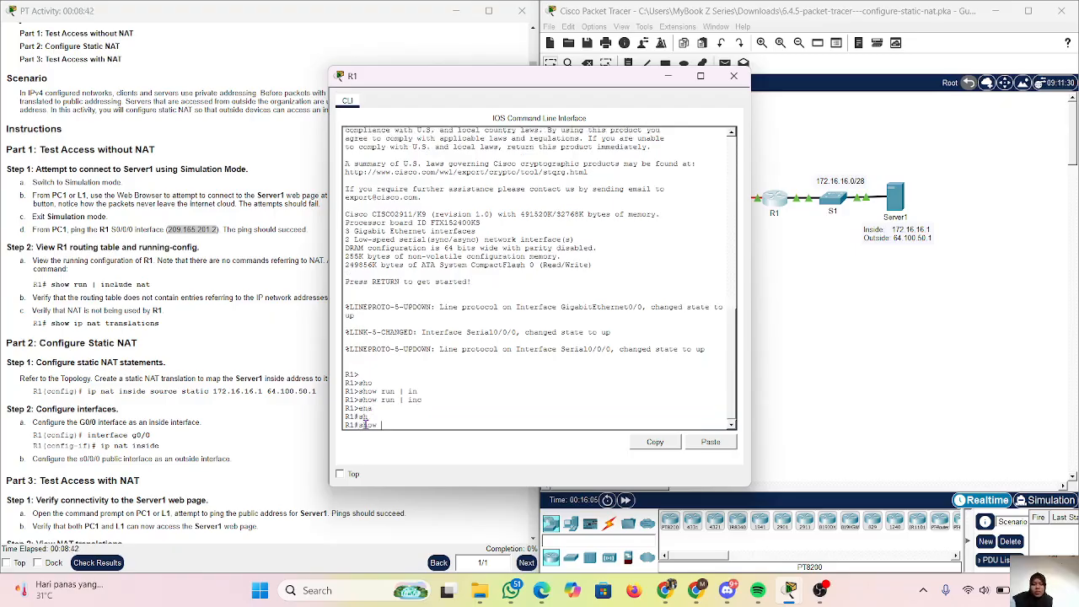
{"action": "type", "text": "running-config"}
{"action": "key", "text": "Tab"}
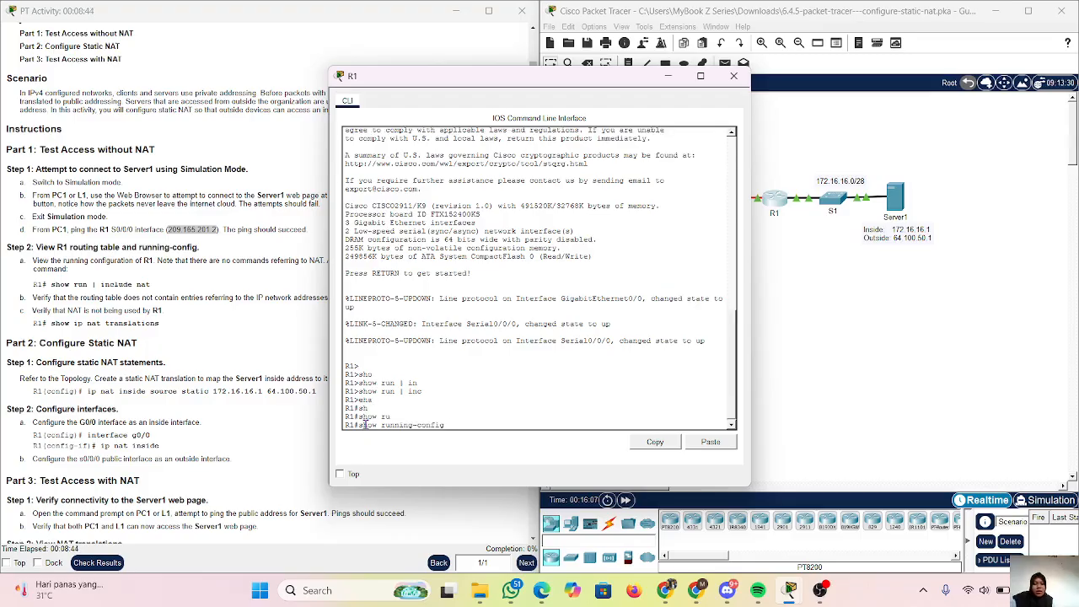
{"action": "key", "text": "BackSpace"}
{"action": "key", "text": "BackSpace"}
{"action": "key", "text": "BackSpace"}
{"action": "key", "text": "BackSpace"}
{"action": "key", "text": "BackSpace"}
{"action": "key", "text": "BackSpace"}
{"action": "key", "text": "BackSpace"}
{"action": "key", "text": "BackSpace"}
{"action": "key", "text": "BackSpace"}
{"action": "key", "text": "BackSpace"}
{"action": "key", "text": "BackSpace"}
{"action": "key", "text": "BackSpace"}
{"action": "type", "text": "n | inc"}
{"action": "key", "text": "Tab"}
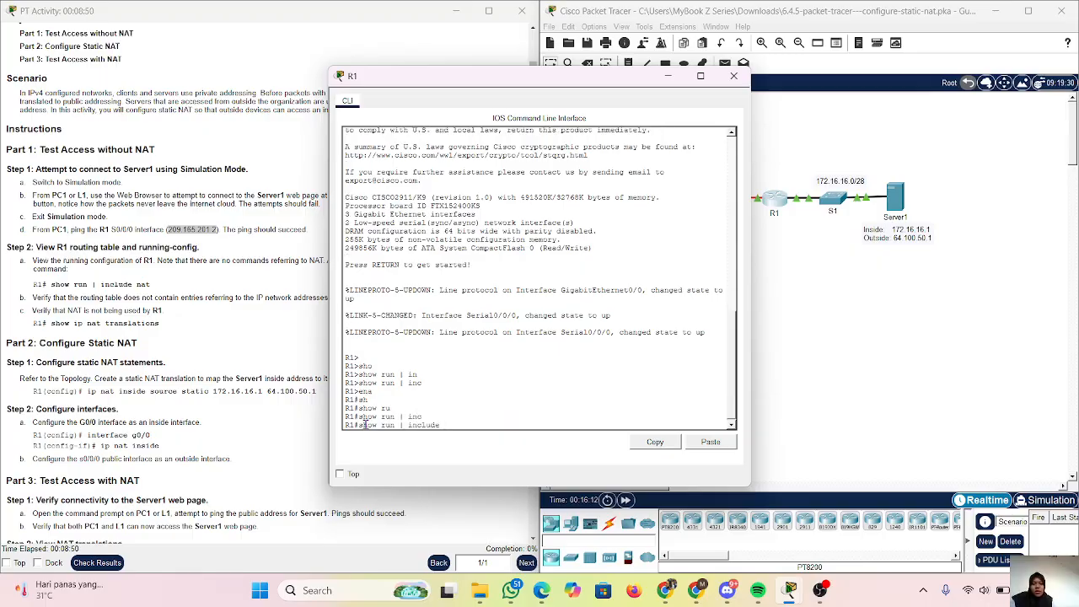
{"action": "key", "text": "Tab"}
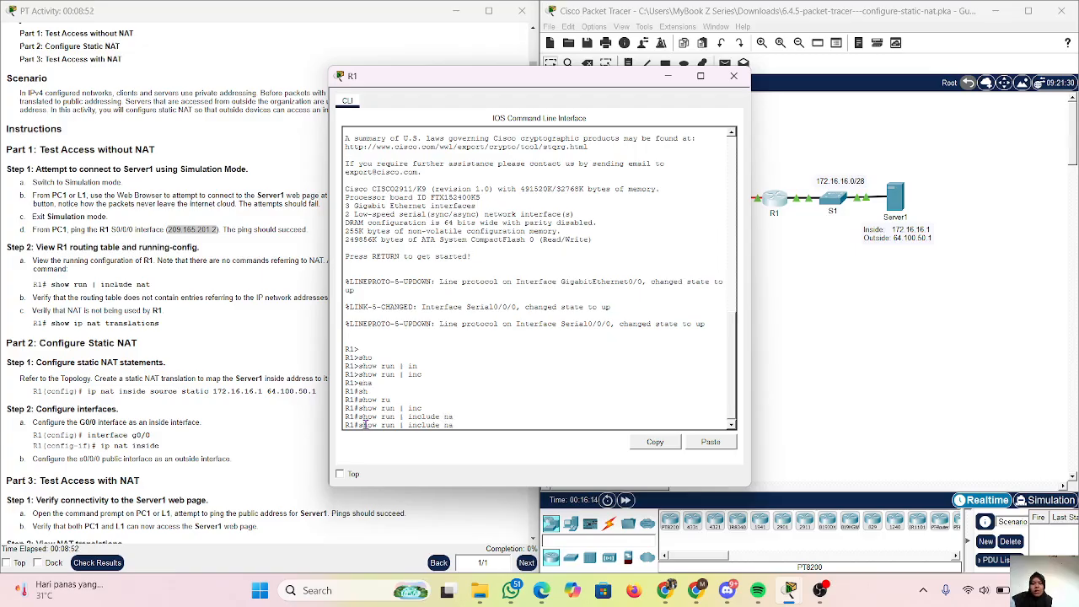
{"action": "key", "text": "Return"}
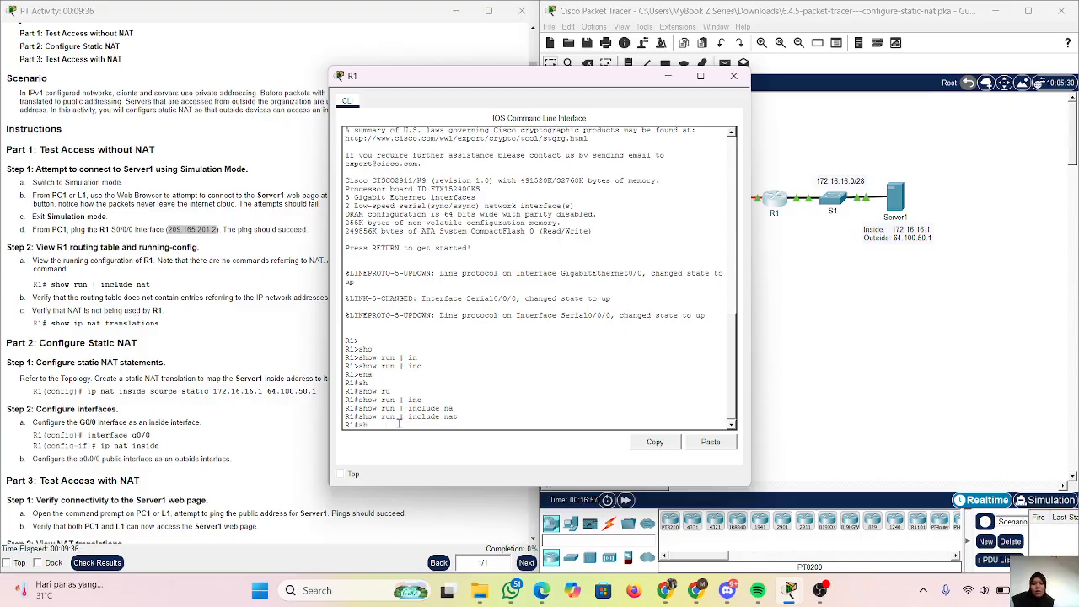
Run show ip nat translations on R1 to verify whether NAT is in use.
{"action": "key", "text": "Tab"}
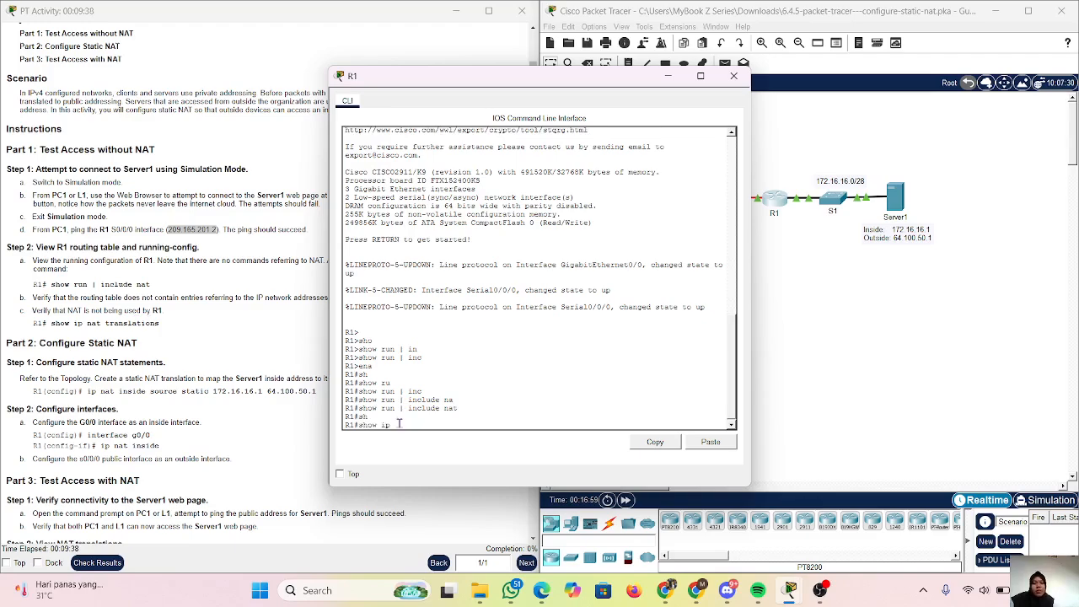
{"action": "type", "text": "ip na"}
{"action": "key", "text": "Tab"}
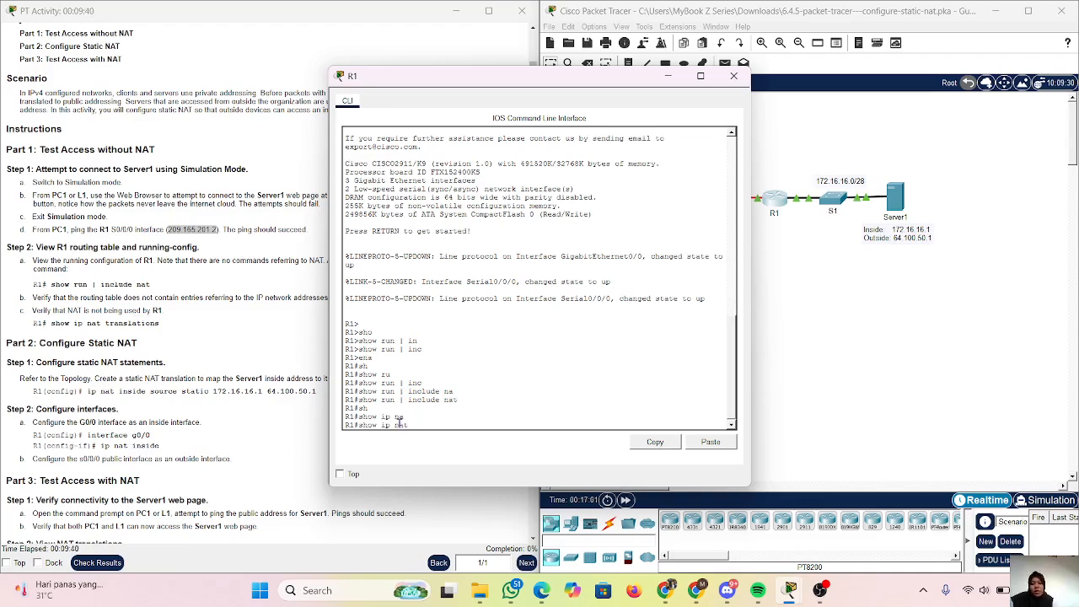
{"action": "key", "text": "BackSpace"}
{"action": "key", "text": "BackSpace"}
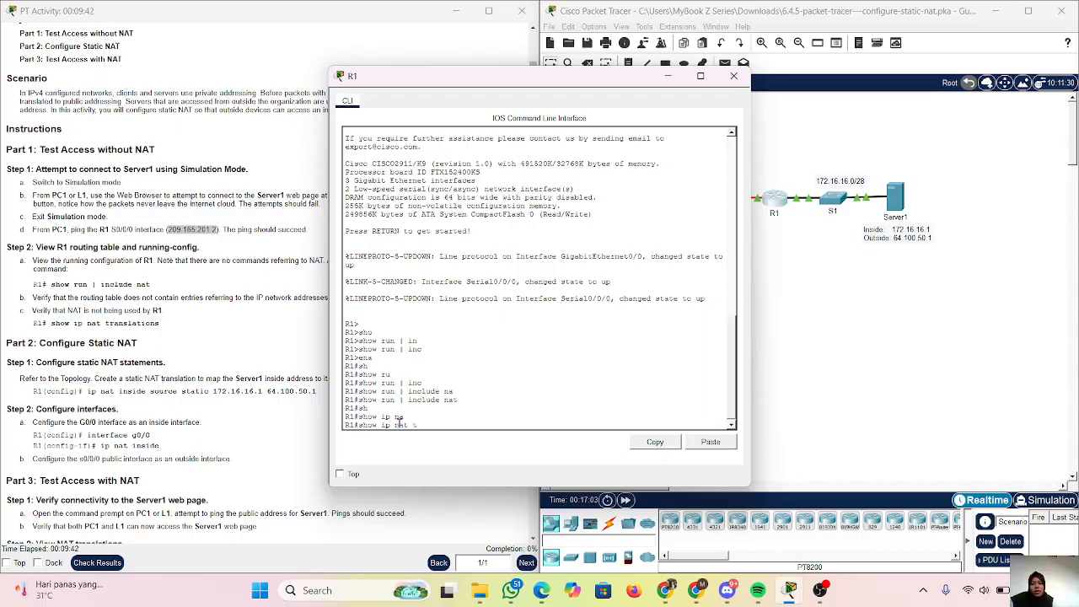
{"action": "type", "text": "ra"}
{"action": "key", "text": "Tab"}
{"action": "key", "text": "Return"}
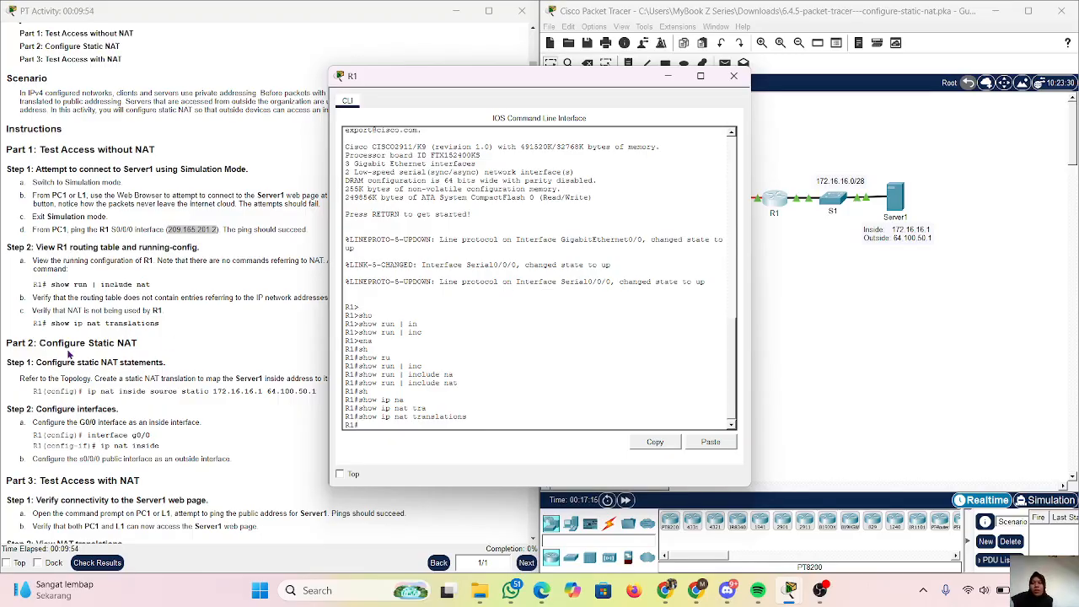
{"action": "scroll", "coordinate": [70, 355], "scroll_direction": "down", "scroll_amount": 2}
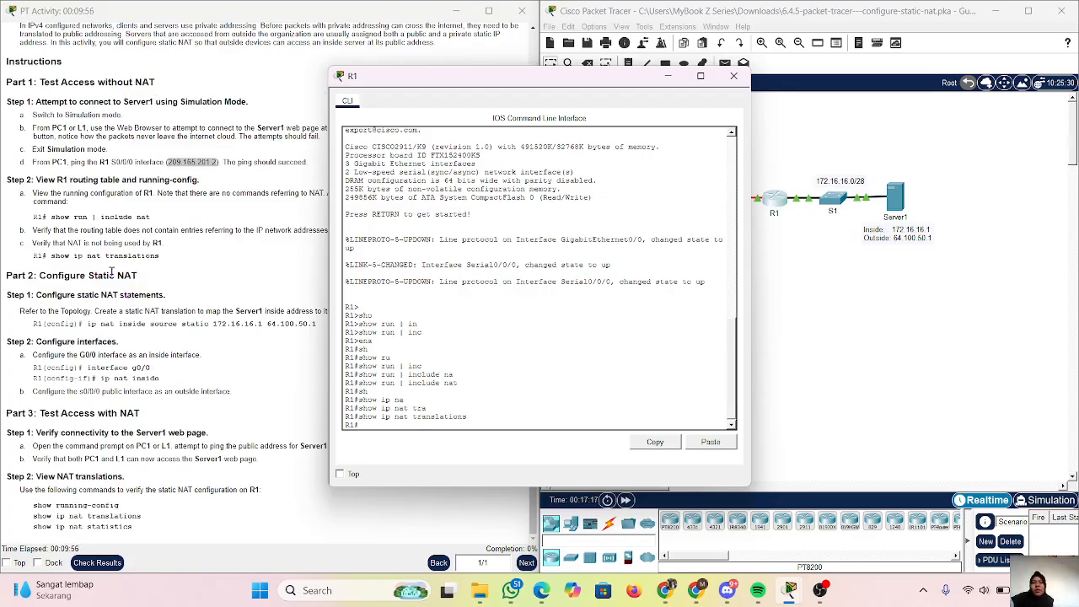
{"action": "scroll", "coordinate": [520, 372], "scroll_direction": "down", "scroll_amount": 2}
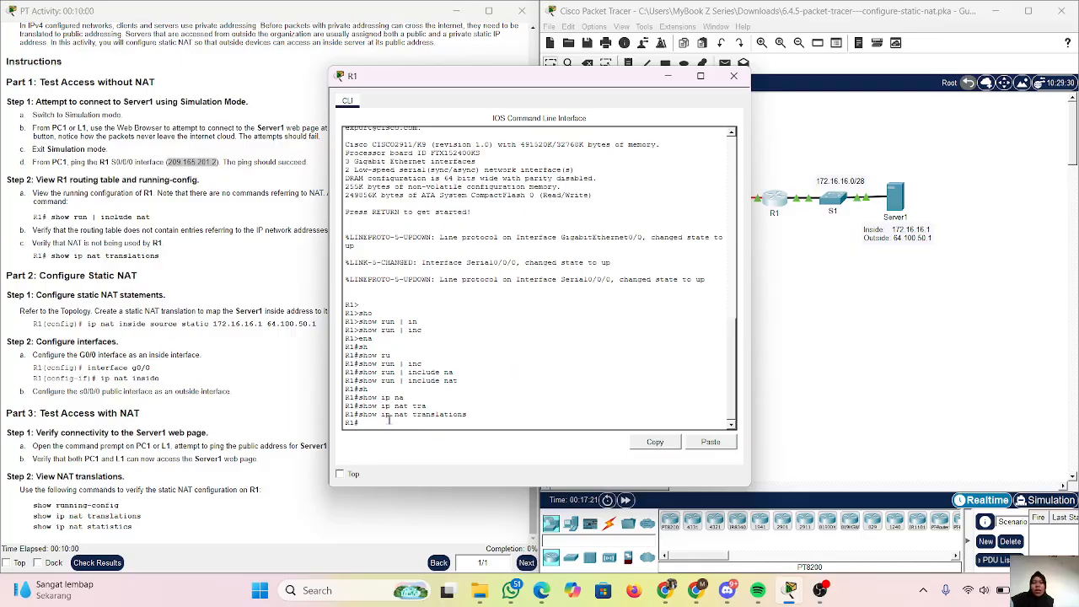
{"action": "key", "text": "Return"}
{"action": "key", "text": "Return"}
{"action": "key", "text": "Return"}
{"action": "key", "text": "Return"}
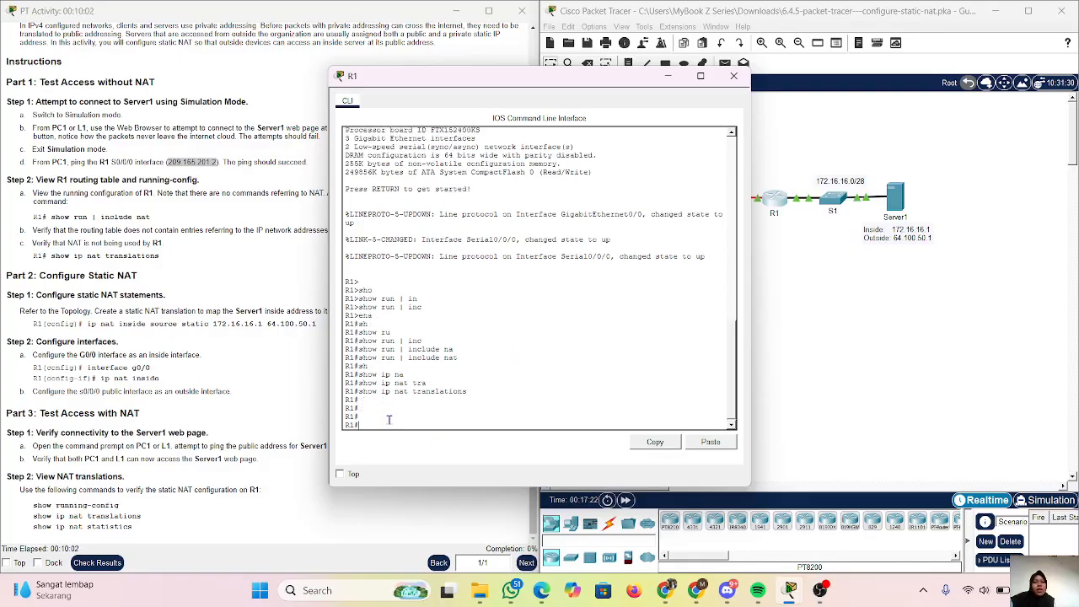
Enter global configuration mode on R1 with conf t.
{"action": "key", "text": "Return"}
{"action": "key", "text": "Return"}
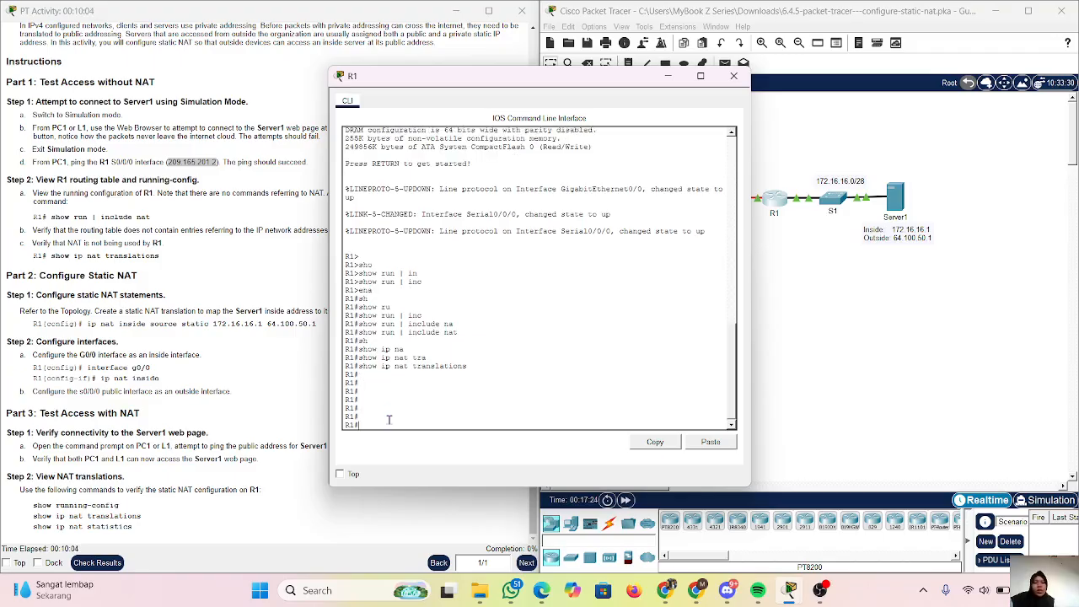
{"action": "key", "text": "Return"}
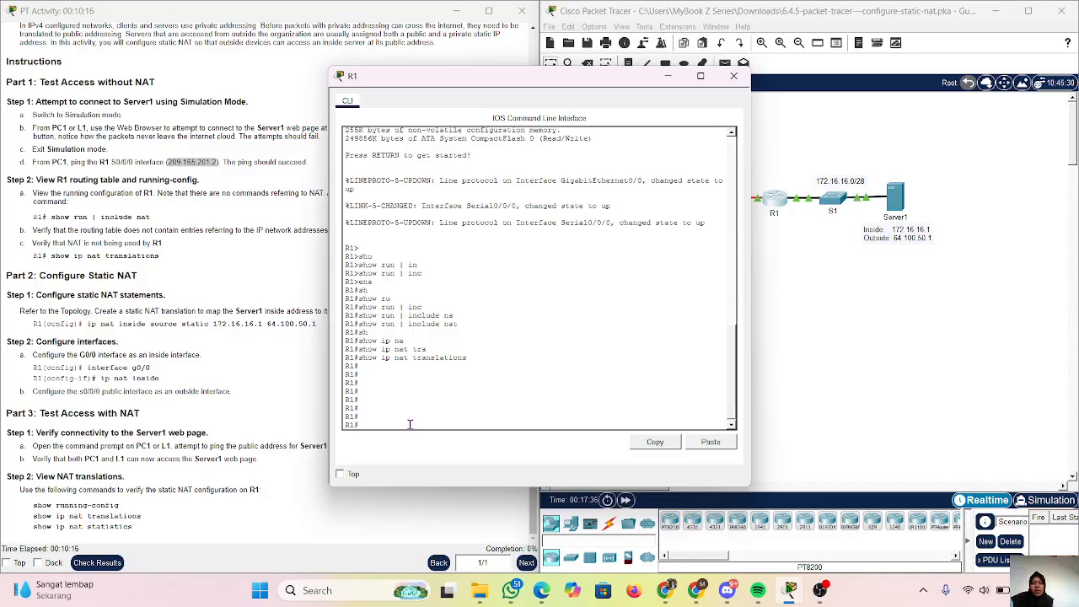
{"action": "type", "text": "en"}
{"action": "key", "text": "BackSpace"}
{"action": "key", "text": "BackSpace"}
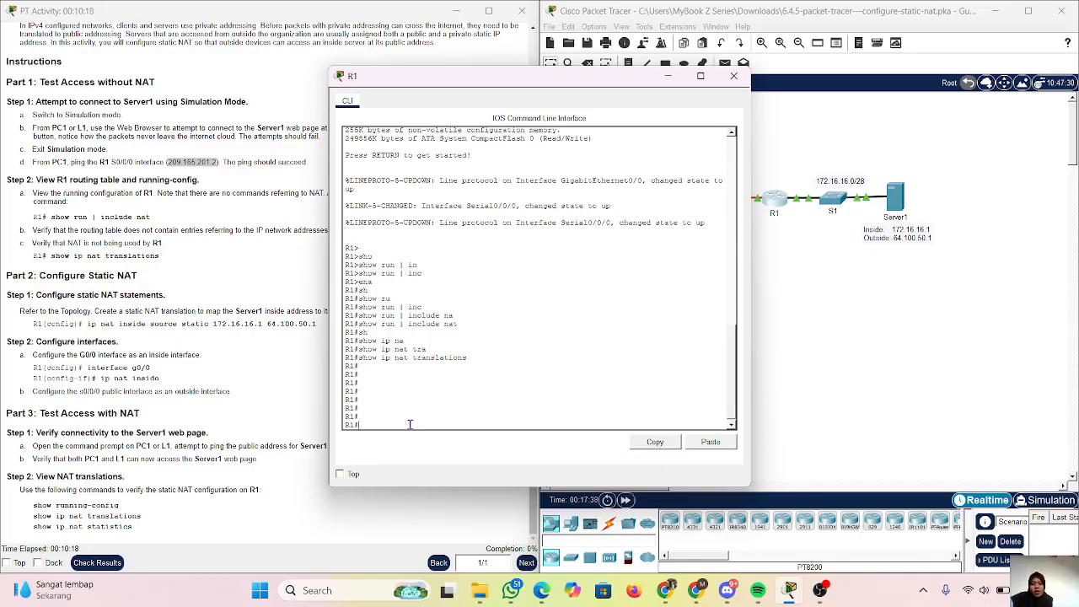
{"action": "type", "text": "conf t"}
{"action": "key", "text": "Return"}
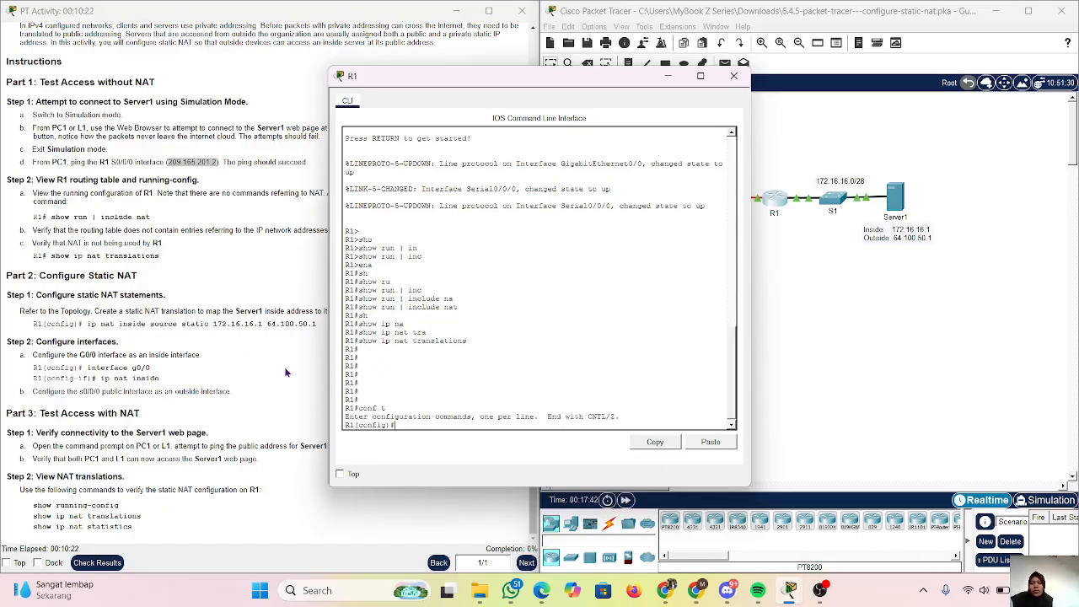
Keep R1's window on top beside the instructions and run the copied command ip nat inside source static 172.16.16.1 64.100.50.1.
{"action": "left_click_drag", "start_coordinate": [526, 90], "coordinate": [599, 91]}
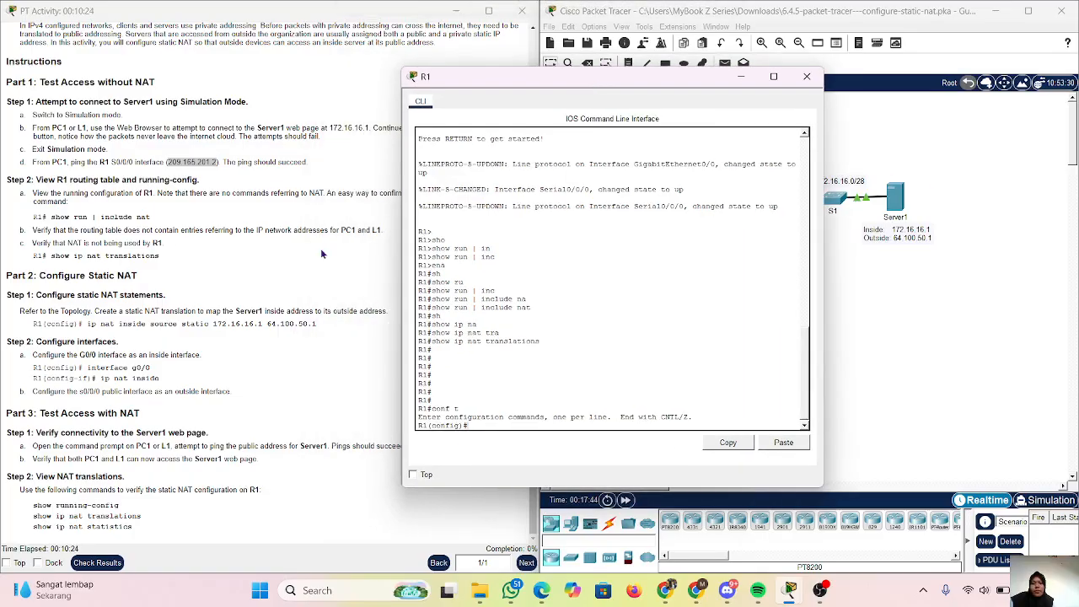
{"action": "left_click", "coordinate": [418, 478]}
{"action": "left_click_drag", "start_coordinate": [83, 324], "coordinate": [327, 326]}
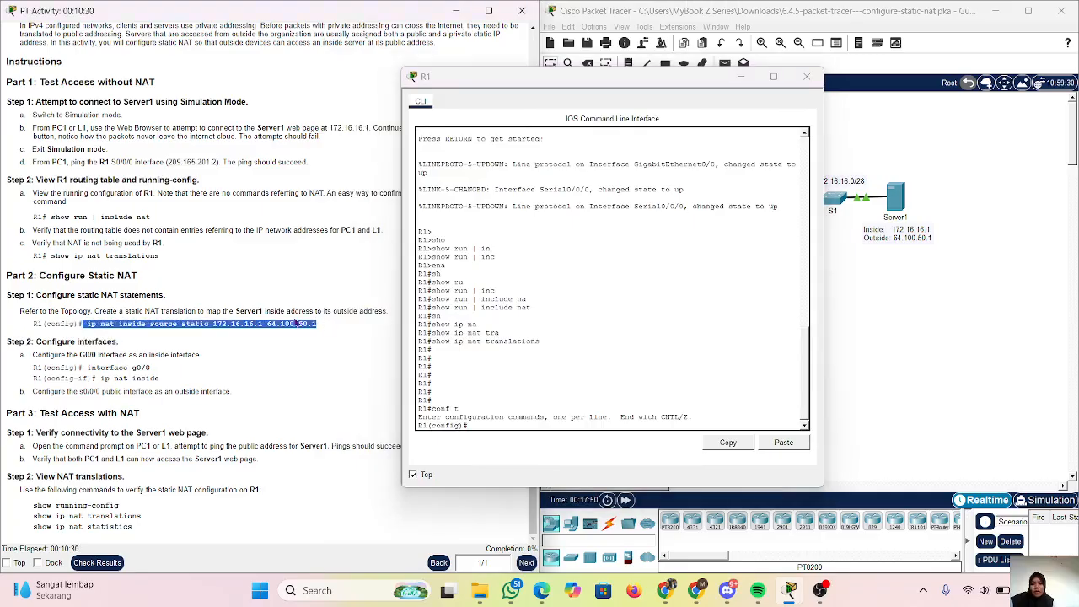
{"action": "right_click", "coordinate": [295, 324]}
{"action": "left_click", "coordinate": [318, 330]}
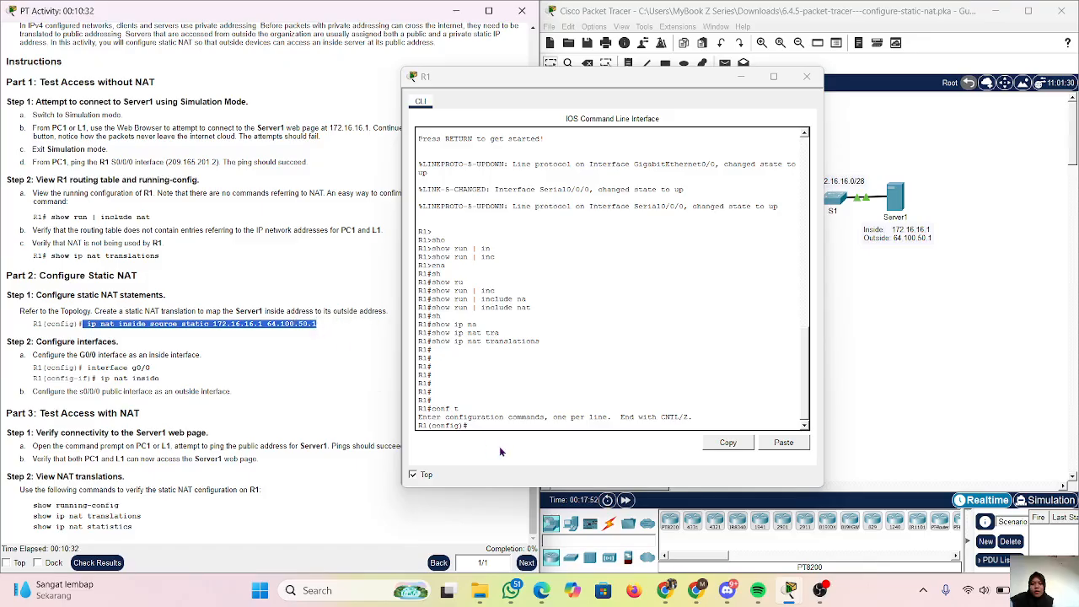
{"action": "left_click", "coordinate": [489, 422]}
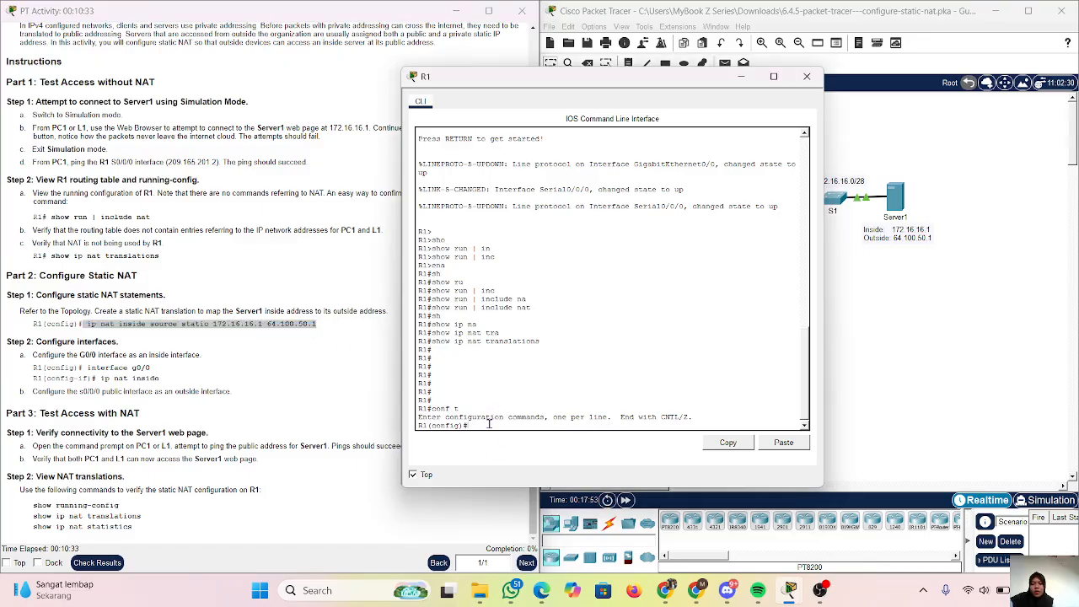
{"action": "left_click", "coordinate": [775, 447]}
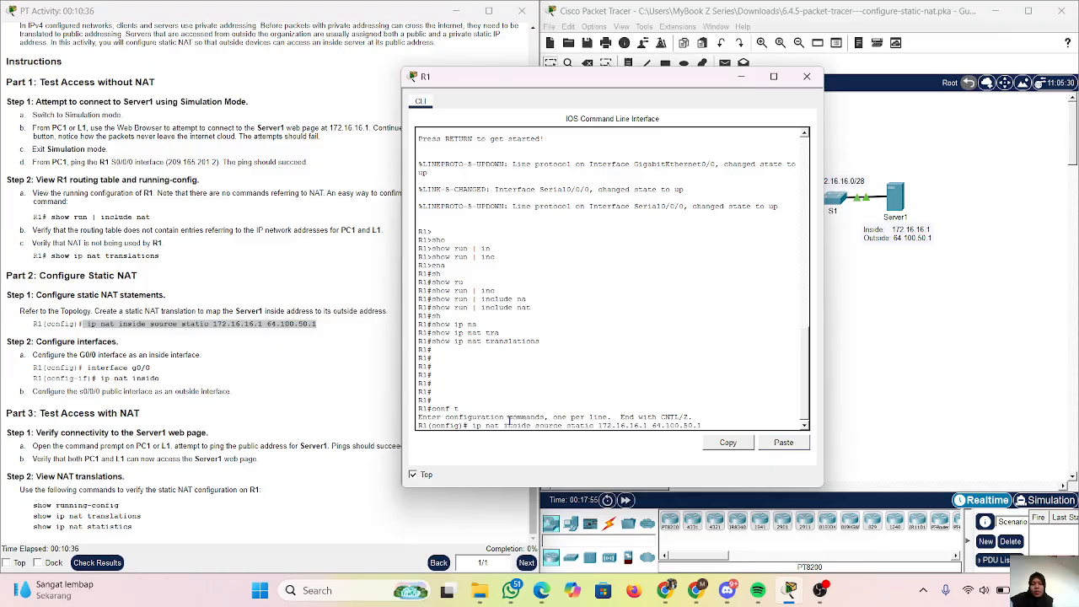
{"action": "key", "text": "Return"}
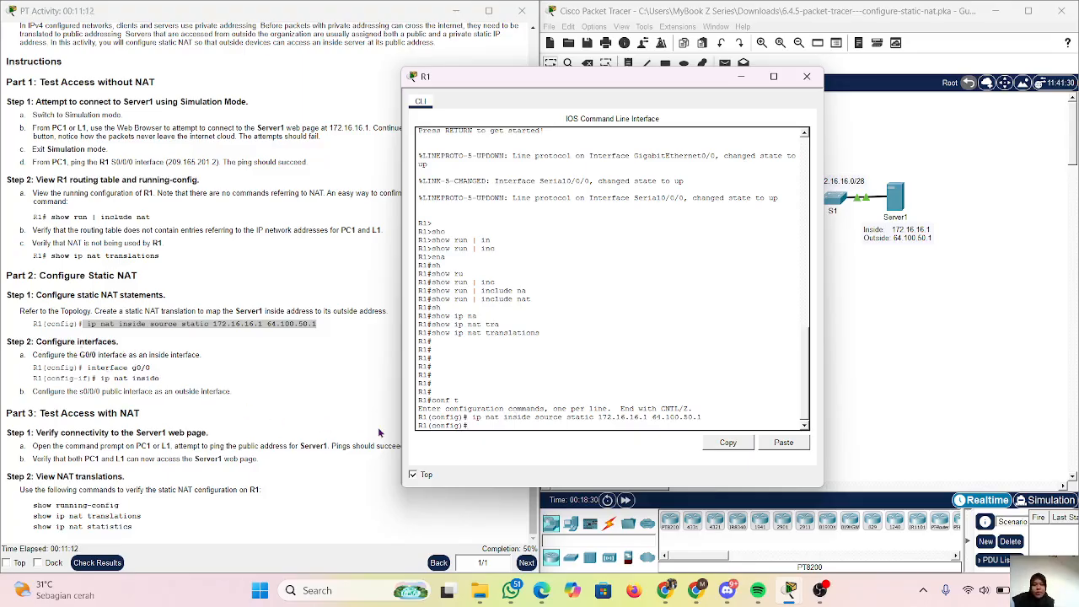
Configure R1's g0/0 interface as the inside interface with ip nat inside.
{"action": "type", "text": "int g"}
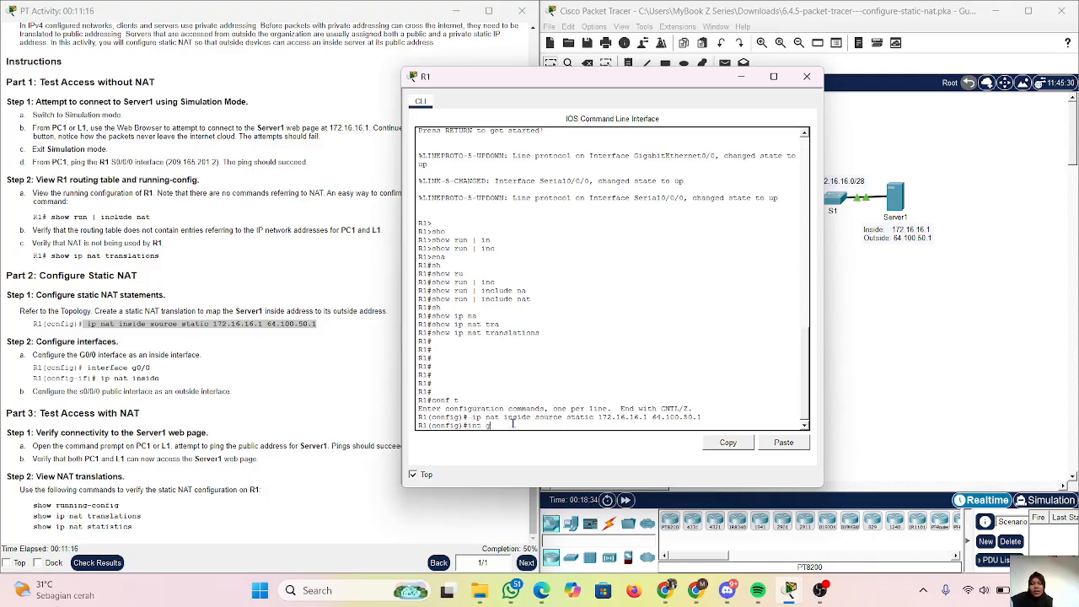
{"action": "type", "text": "0/0"}
{"action": "key", "text": "Return"}
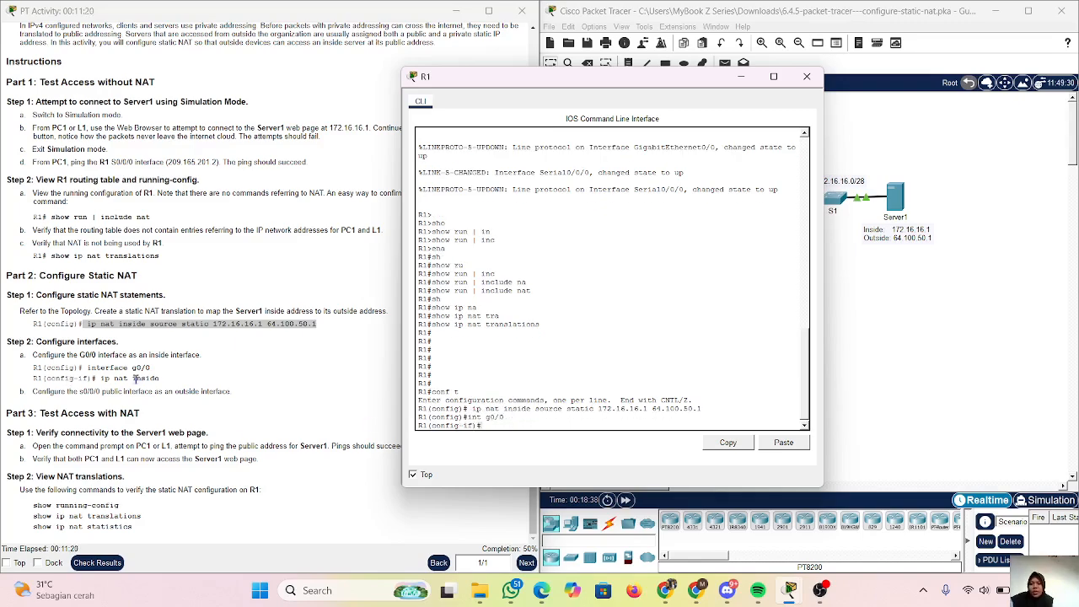
{"action": "type", "text": "ip na"}
{"action": "key", "text": "Tab"}
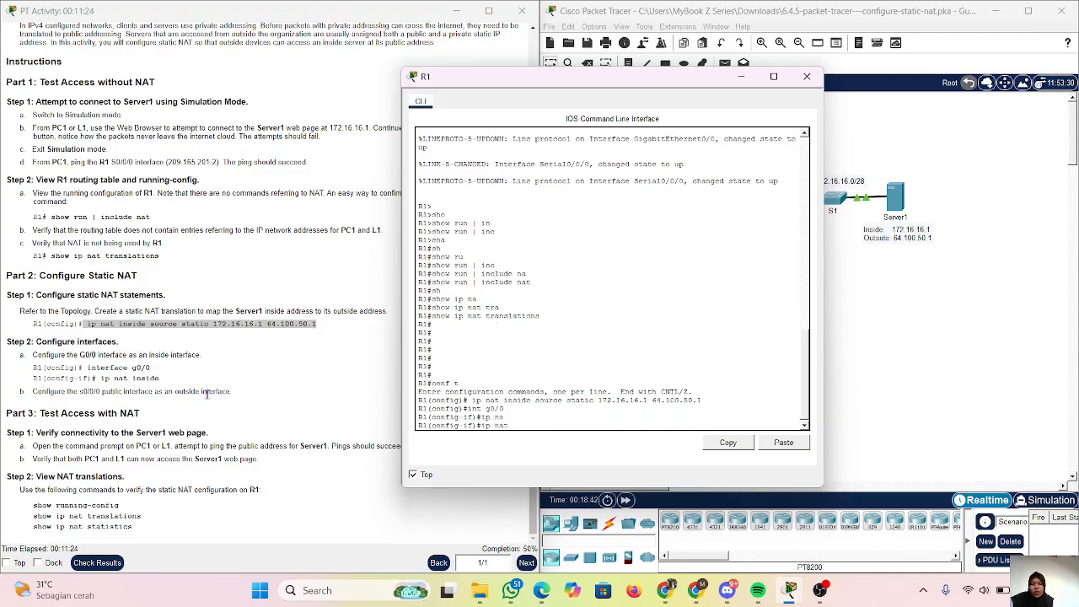
{"action": "type", "text": "ins"}
{"action": "key", "text": "Tab"}
{"action": "key", "text": "Return"}
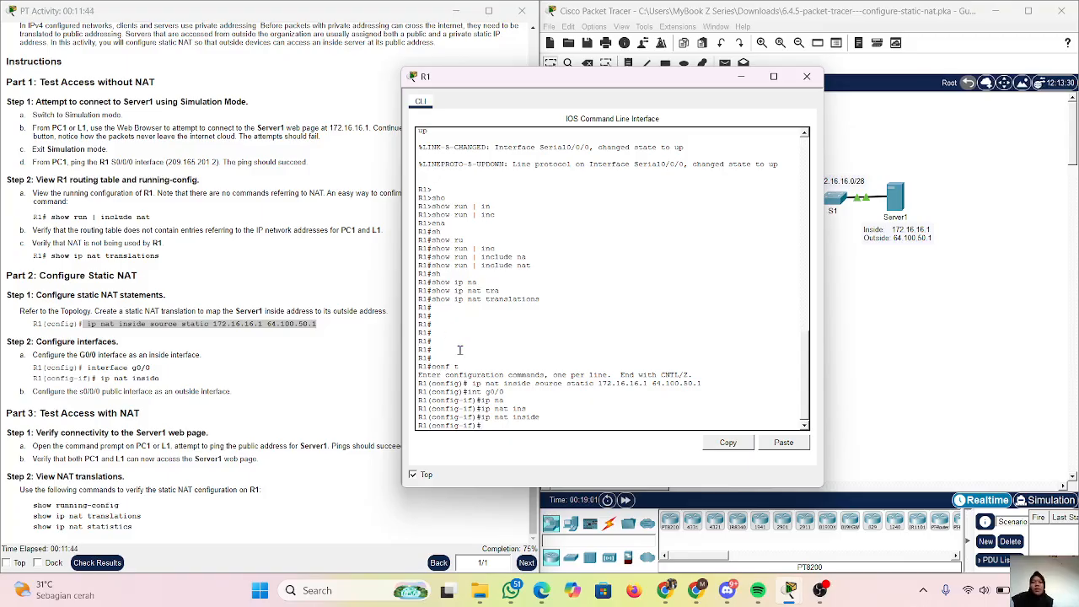
Configure R1's s0/0/0 interface as the outside interface with ip nat outside.
{"action": "type", "text": "t"}
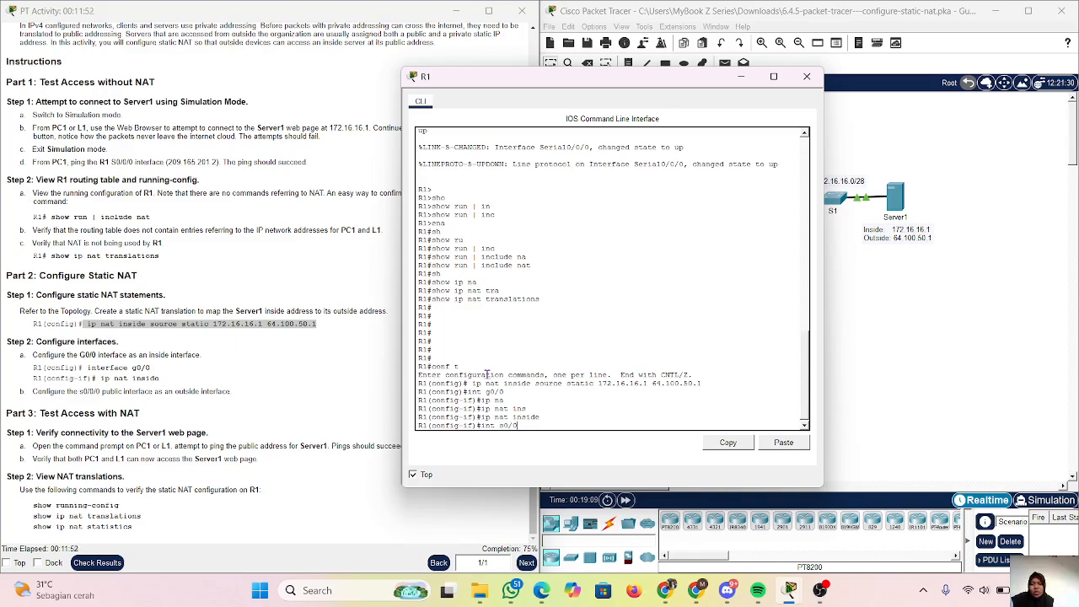
{"action": "type", "text": "s0/0/0"}
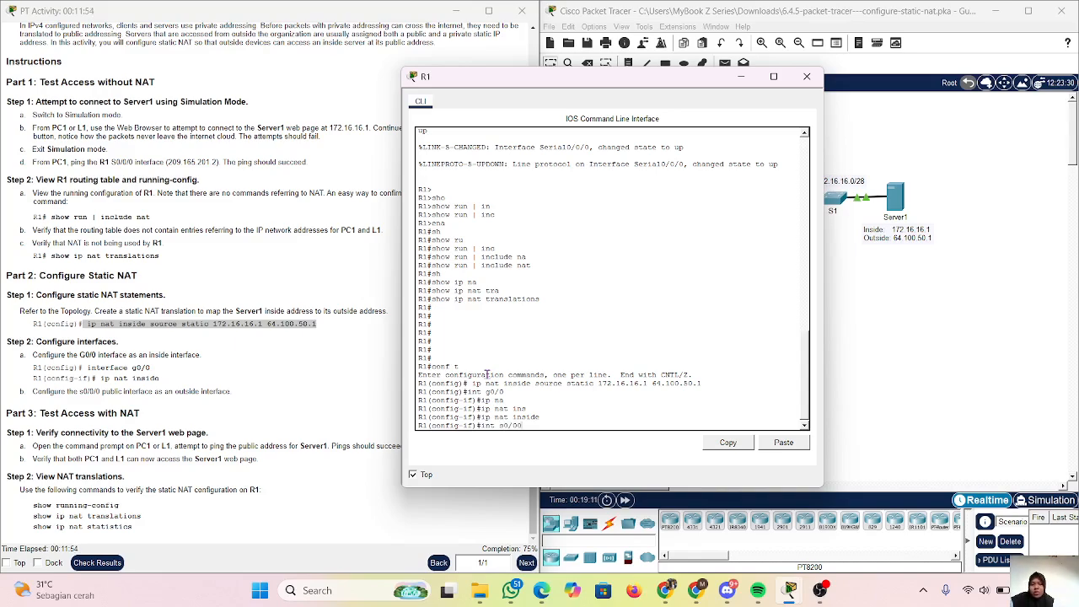
{"action": "key", "text": "BackSpace"}
{"action": "type", "text": "/0"}
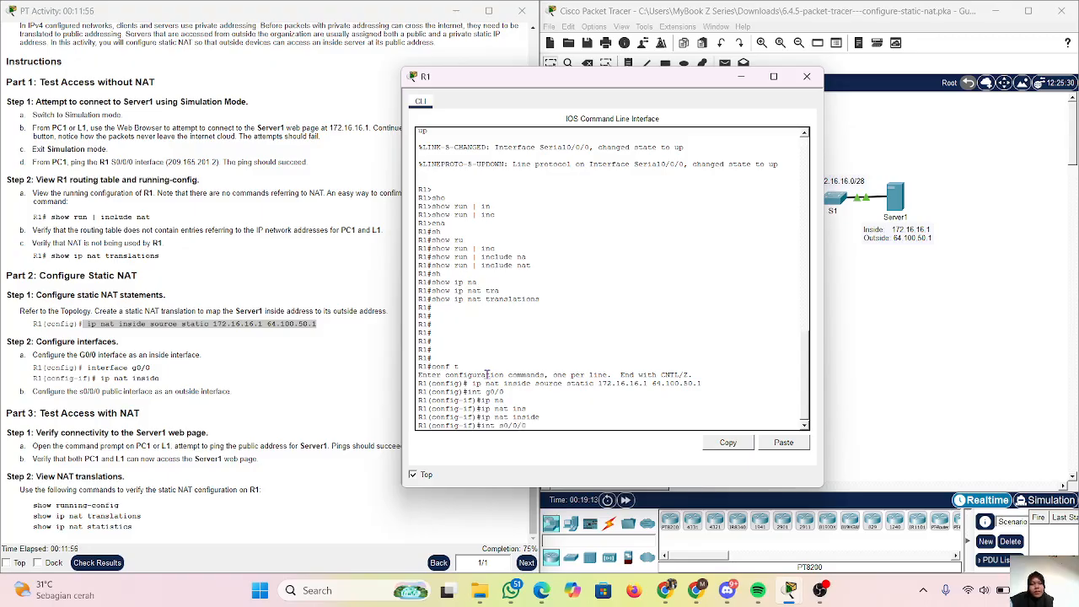
{"action": "key", "text": "Return"}
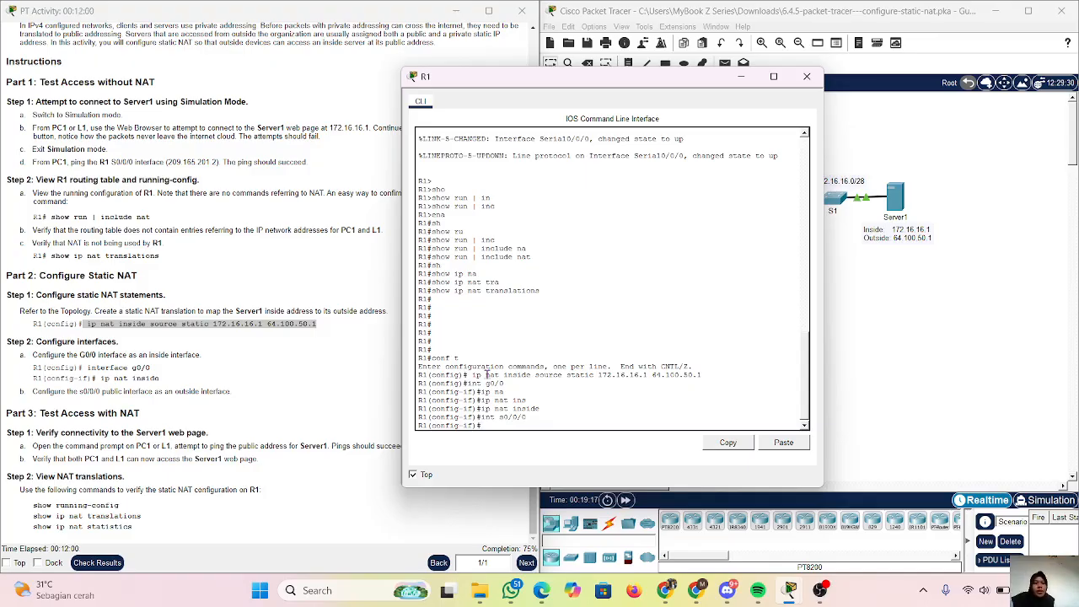
{"action": "type", "text": "ip nat ou"}
{"action": "key", "text": "Tab"}
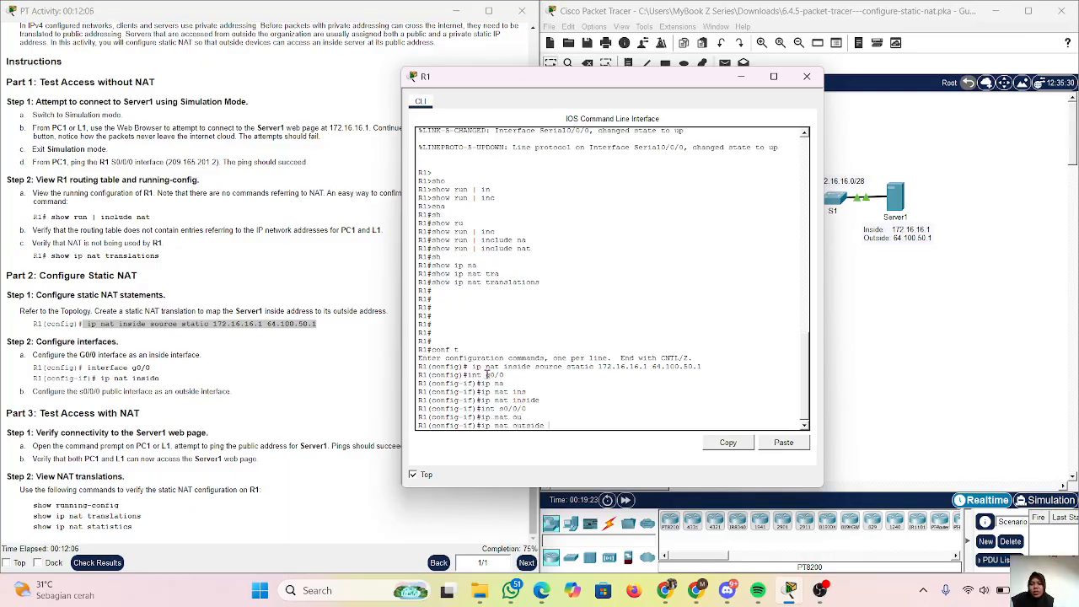
{"action": "key", "text": "Return"}
{"action": "key", "text": "Return"}
{"action": "key", "text": "Return"}
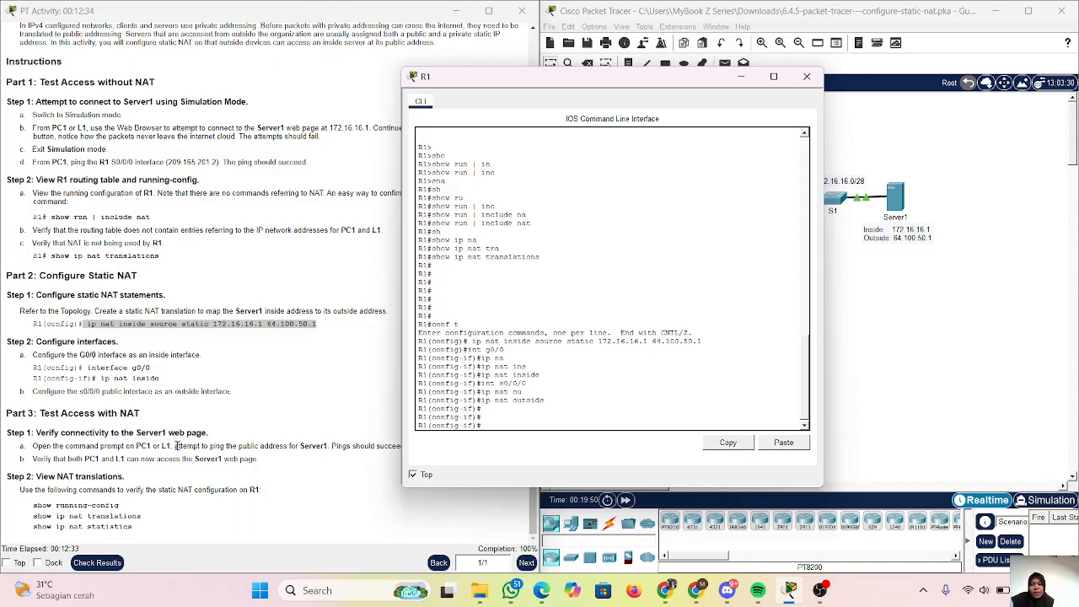
Minimize R1's window and review the activity instructions for the Part 3 connectivity test.
{"action": "left_click", "coordinate": [741, 76]}
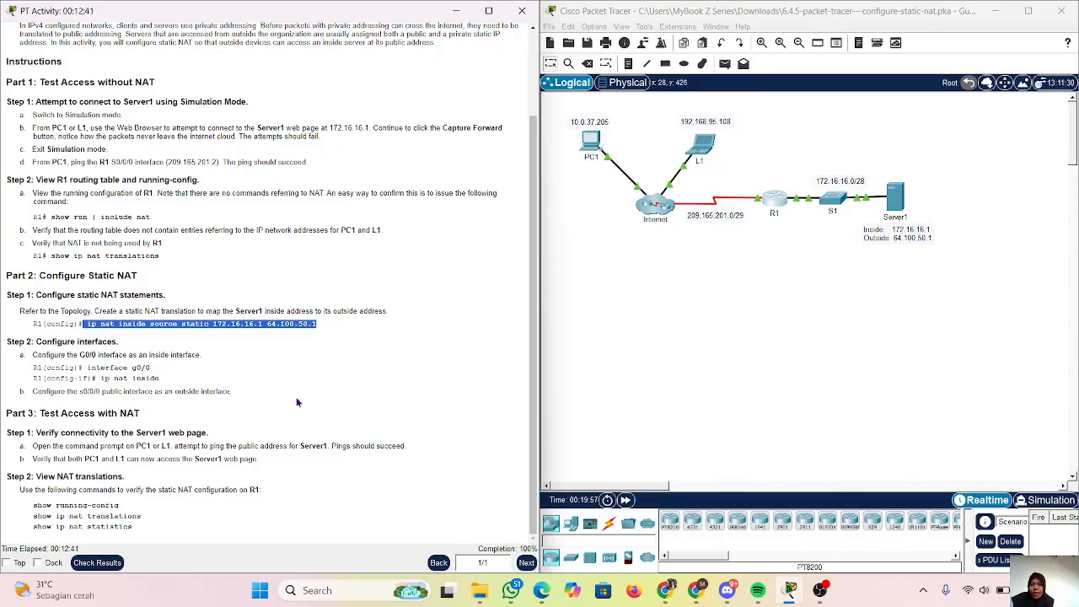
{"action": "scroll", "coordinate": [296, 403], "scroll_direction": "up", "scroll_amount": 1}
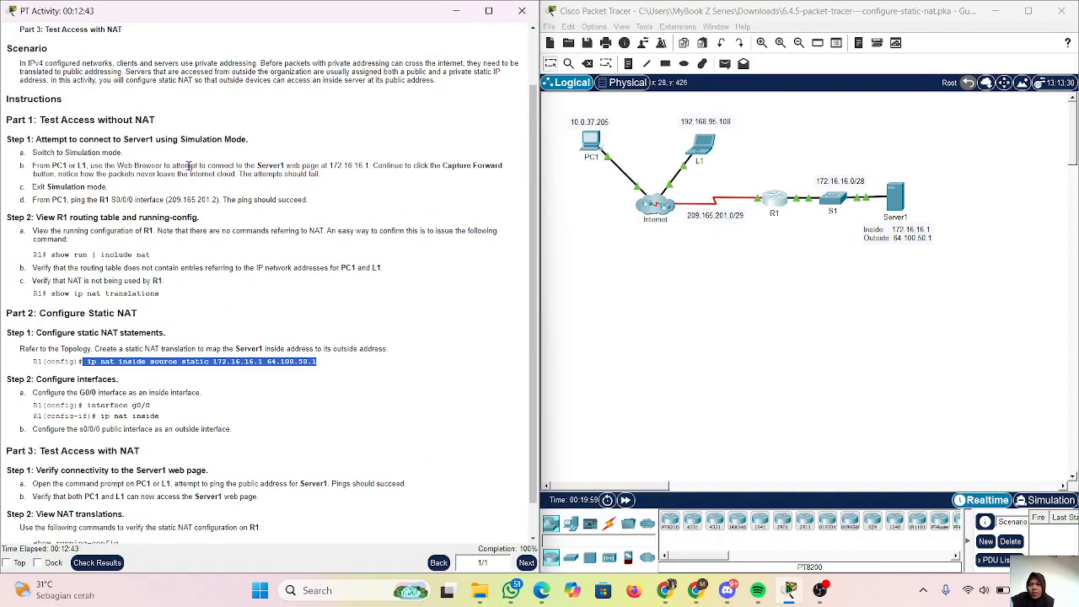
{"action": "scroll", "coordinate": [189, 165], "scroll_direction": "up", "scroll_amount": 1}
{"action": "scroll", "coordinate": [273, 190], "scroll_direction": "up", "scroll_amount": 2}
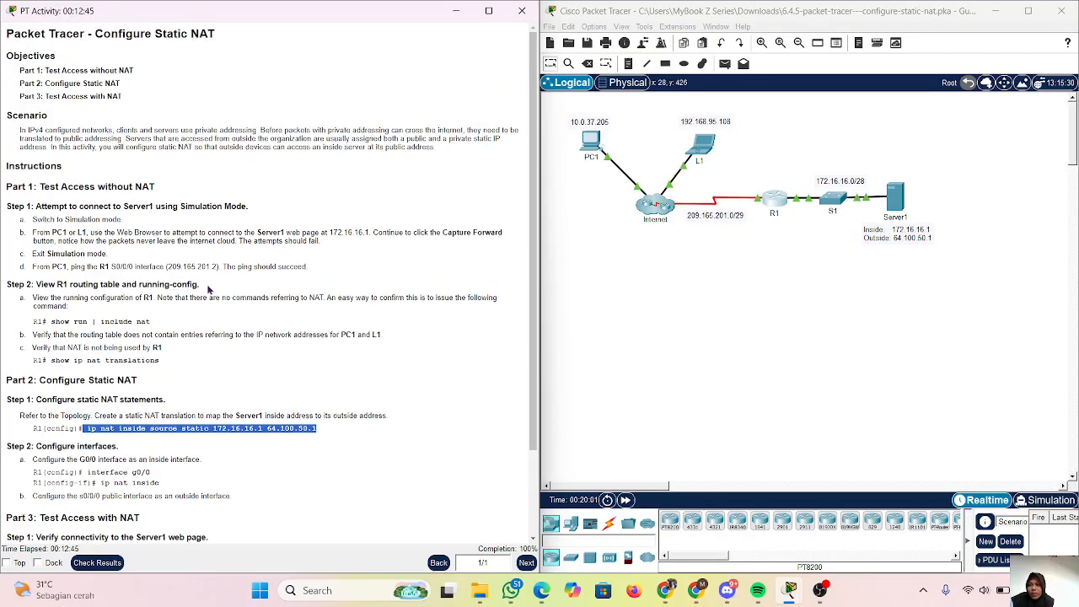
{"action": "scroll", "coordinate": [200, 280], "scroll_direction": "down", "scroll_amount": 5}
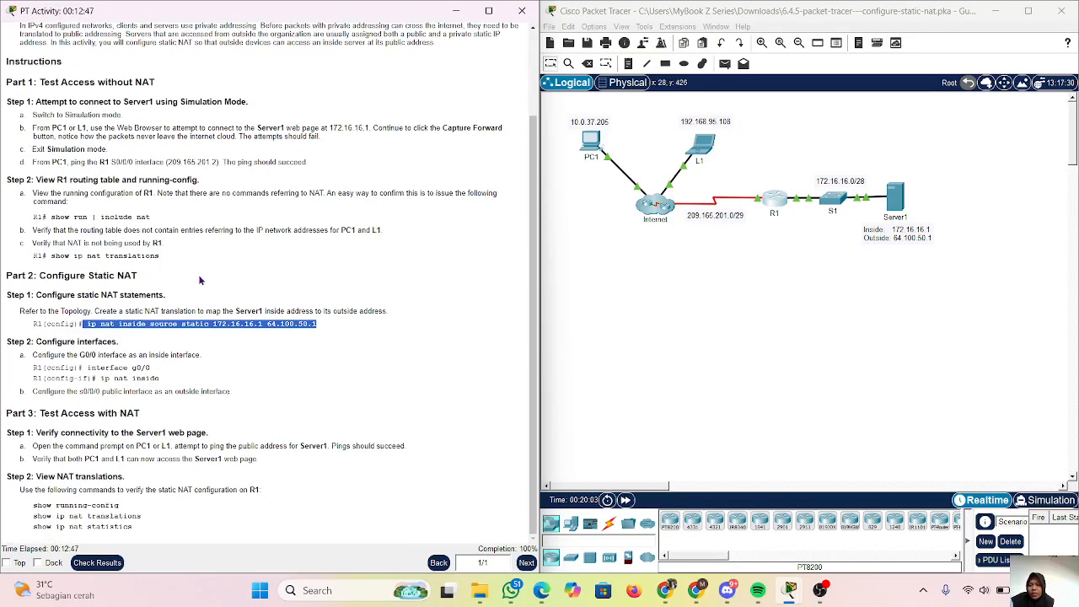
{"action": "scroll", "coordinate": [196, 302], "scroll_direction": "up", "scroll_amount": 4}
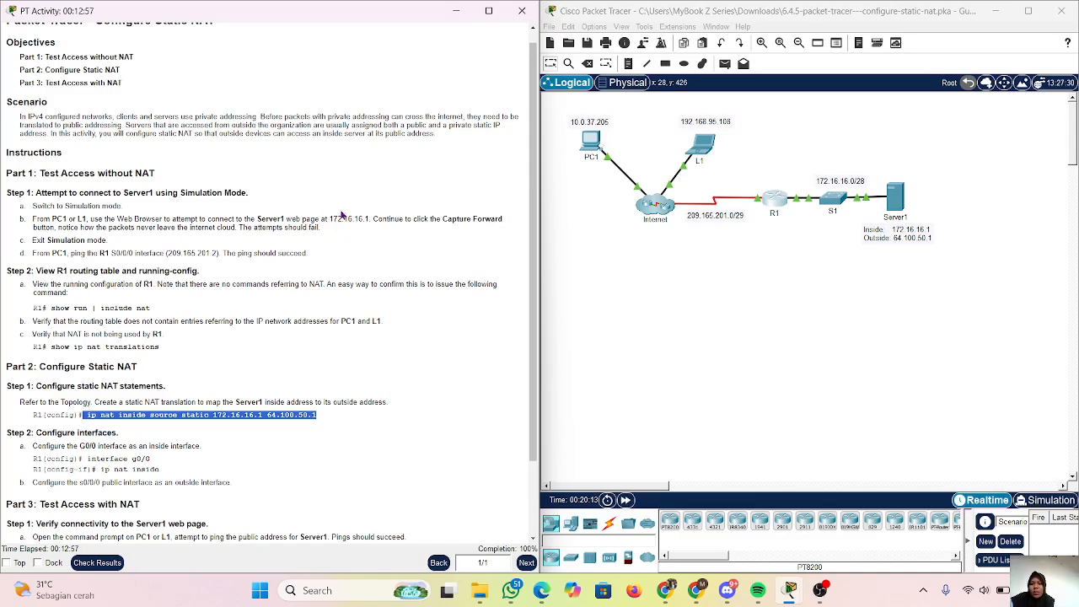
{"action": "scroll", "coordinate": [229, 209], "scroll_direction": "up", "scroll_amount": 1}
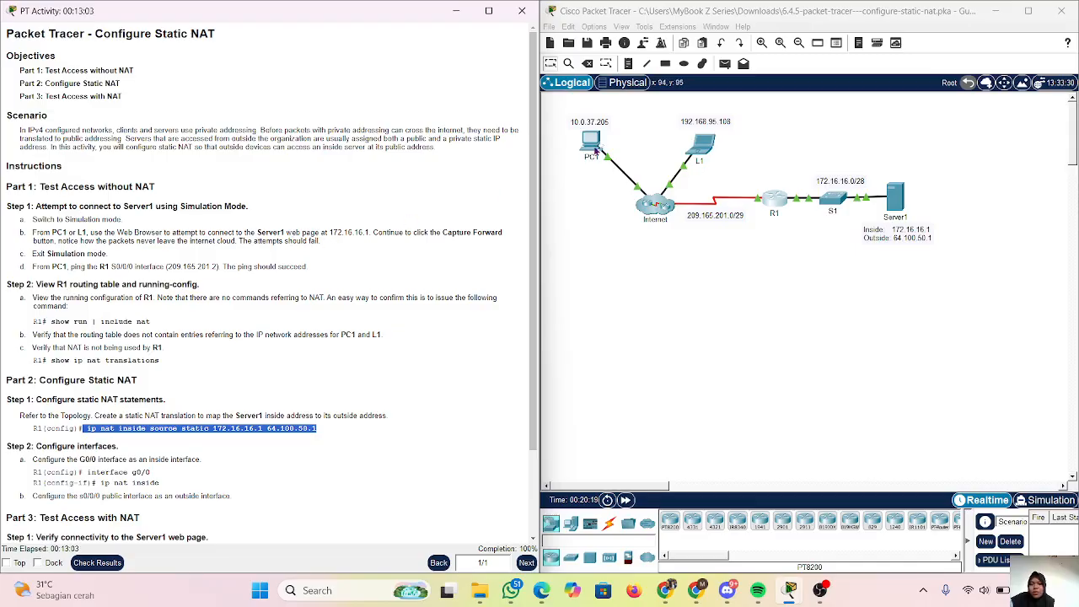
Try to open the inside and outside address note below Server1 for editing.
{"action": "scroll", "coordinate": [741, 248], "scroll_direction": "right", "scroll_amount": 3}
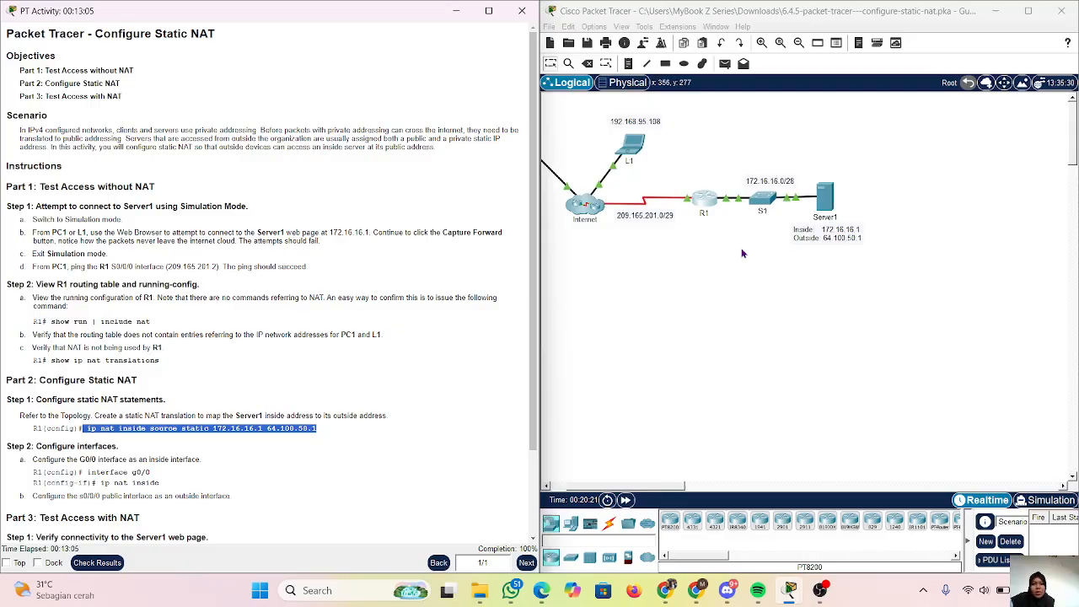
{"action": "left_click", "coordinate": [826, 242]}
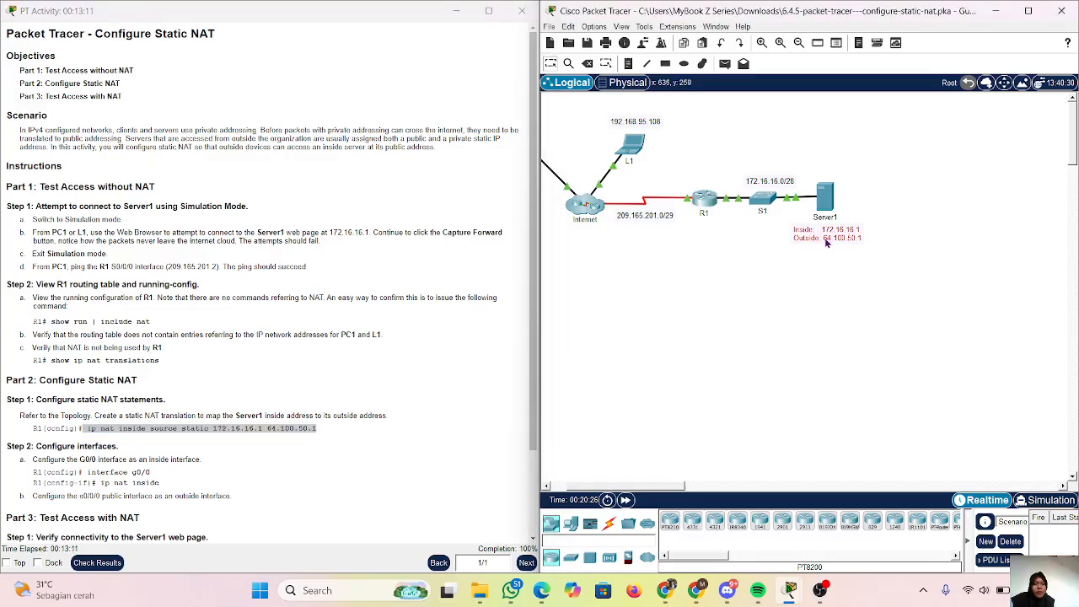
{"action": "double_click", "coordinate": [831, 238]}
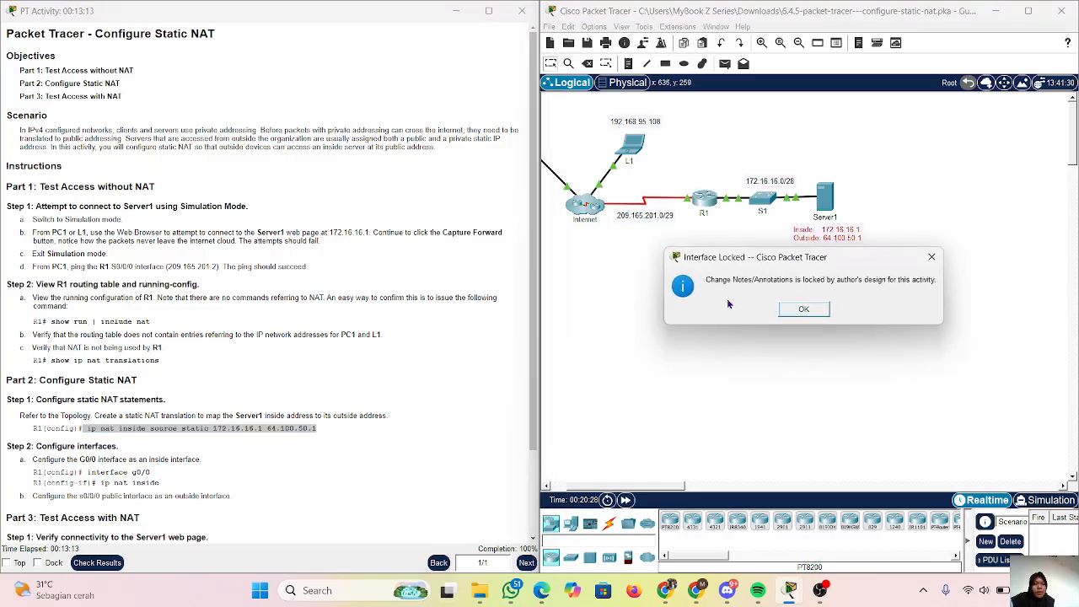
{"action": "left_click", "coordinate": [804, 308]}
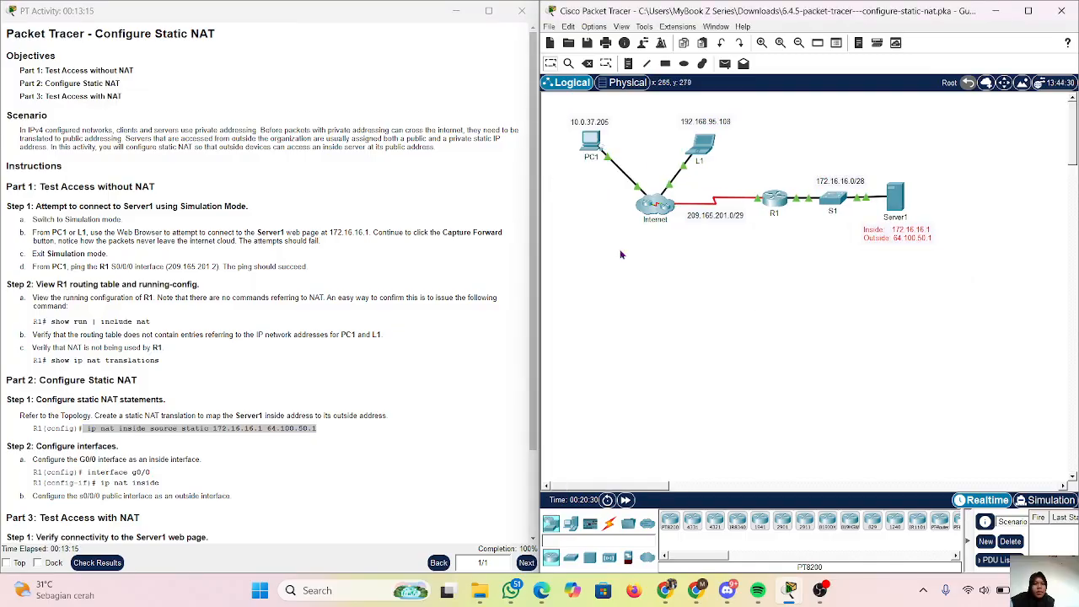
Ping Server1's public address 64.100.50.1 twice from PC1's Command Prompt, fast-forwarding the network time during the first ping.
{"action": "left_click", "coordinate": [590, 141]}
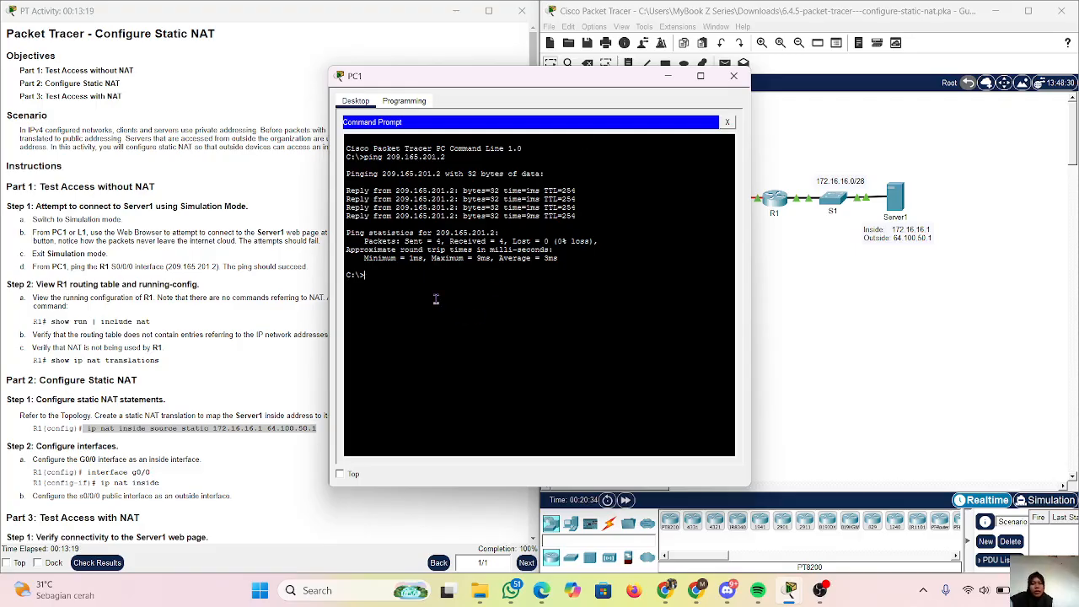
{"action": "type", "text": "ping "}
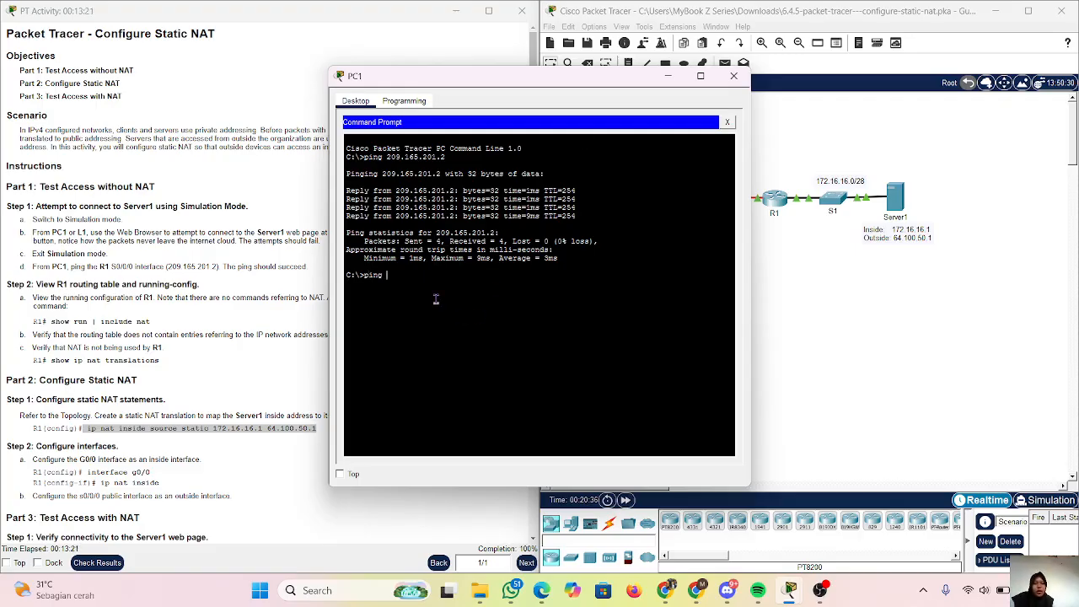
{"action": "type", "text": "64.100.50.1"}
{"action": "key", "text": "Return"}
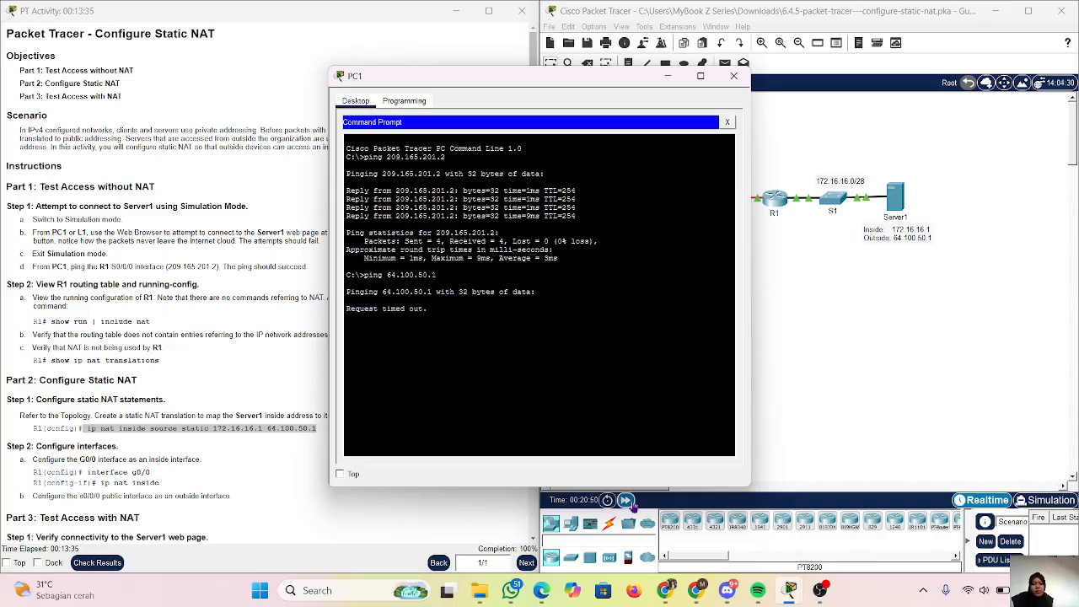
{"action": "left_click", "coordinate": [626, 501]}
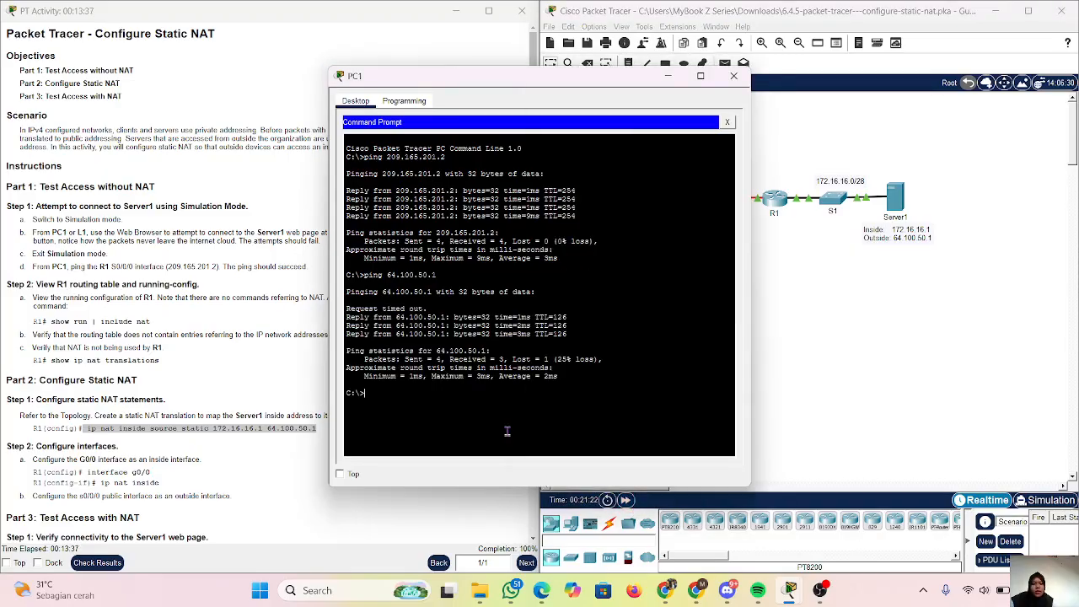
{"action": "key", "text": "Up"}
{"action": "key", "text": "Return"}
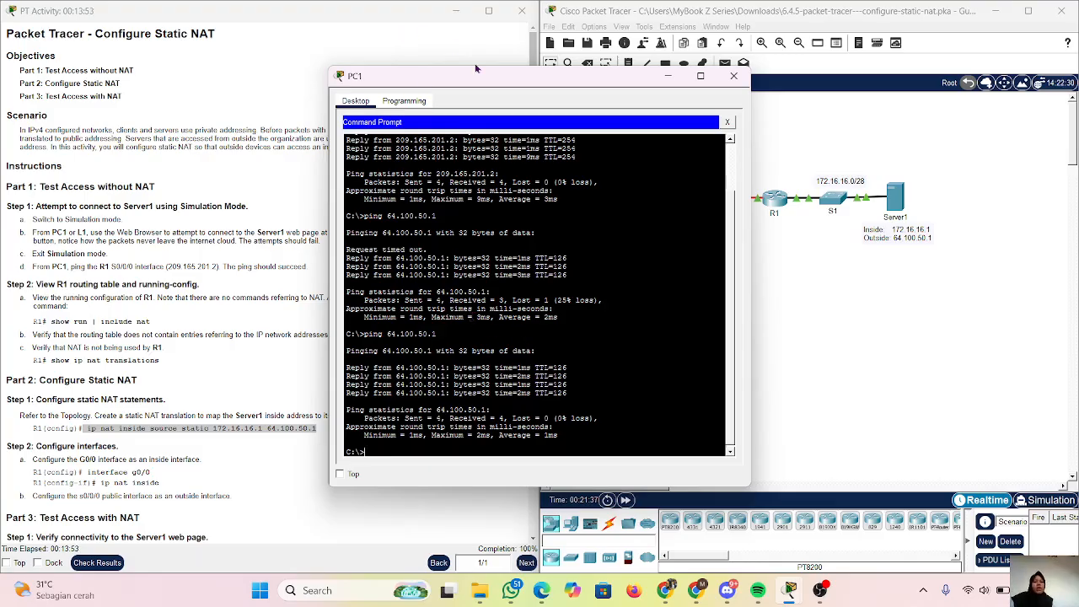
Load Server1's web page at 64.100.50.1 in PC1's Web Browser, closing its Command Prompt first.
{"action": "left_click", "coordinate": [727, 122]}
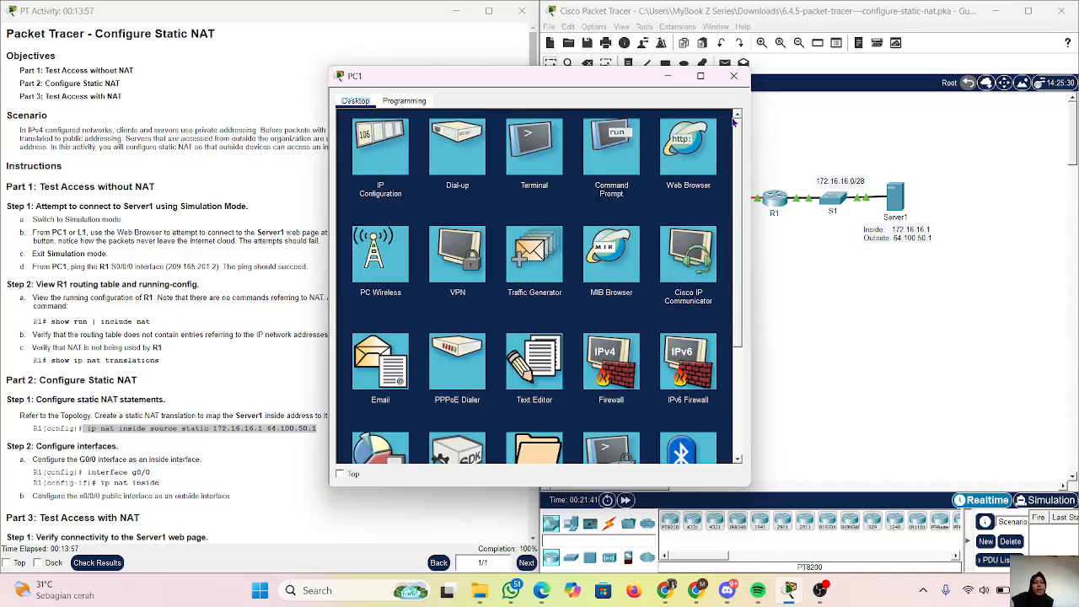
{"action": "left_click", "coordinate": [682, 174]}
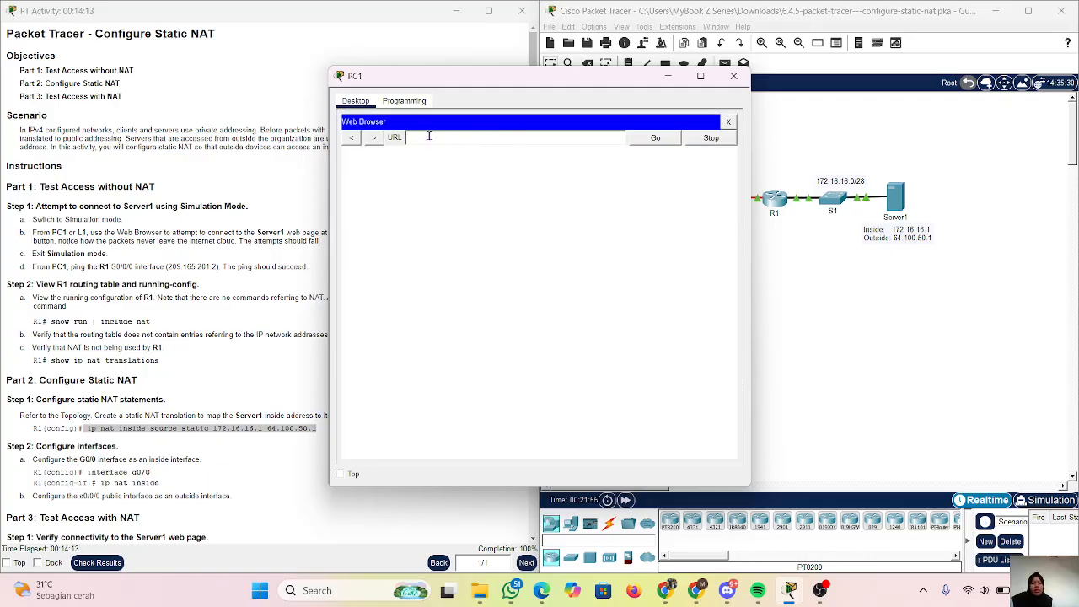
{"action": "type", "text": "64.100.50.1"}
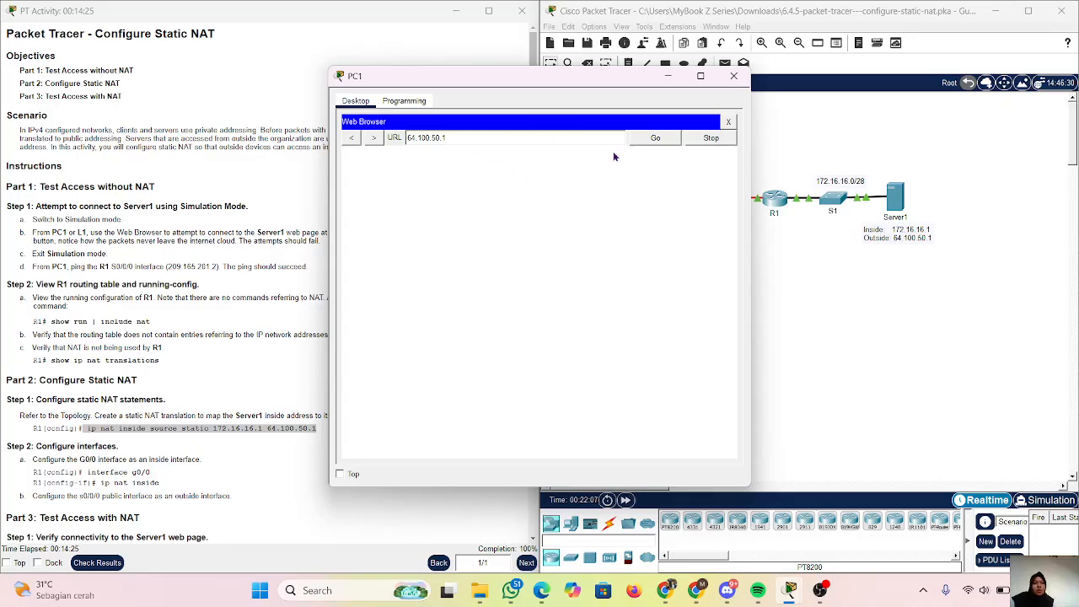
{"action": "left_click", "coordinate": [654, 137]}
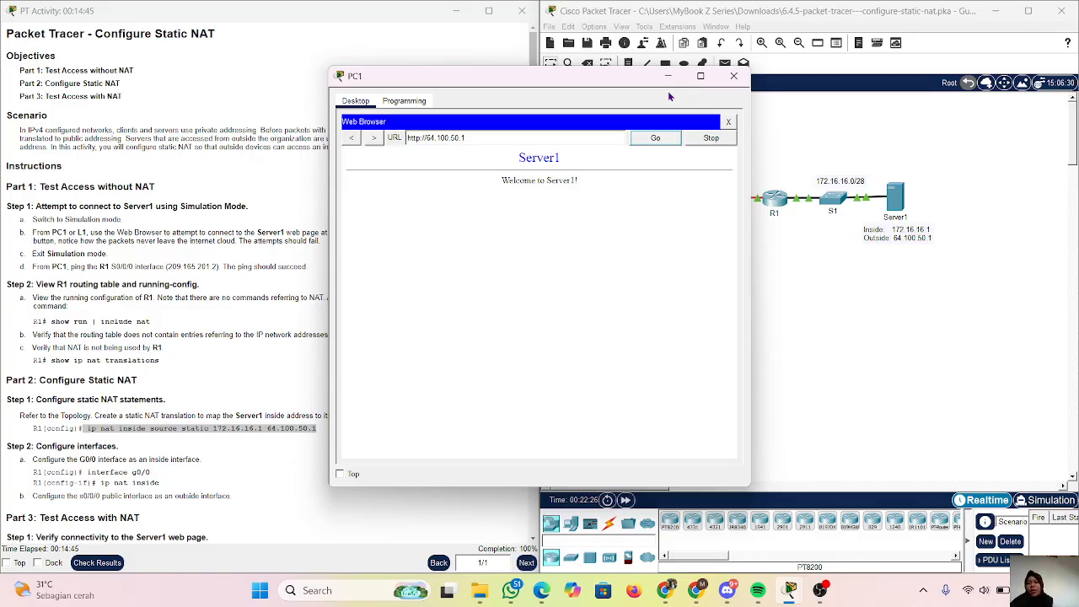
Minimize PC1's window and open R1's command line for the NAT verification in Part 3.
{"action": "scroll", "coordinate": [79, 278], "scroll_direction": "down", "scroll_amount": 3}
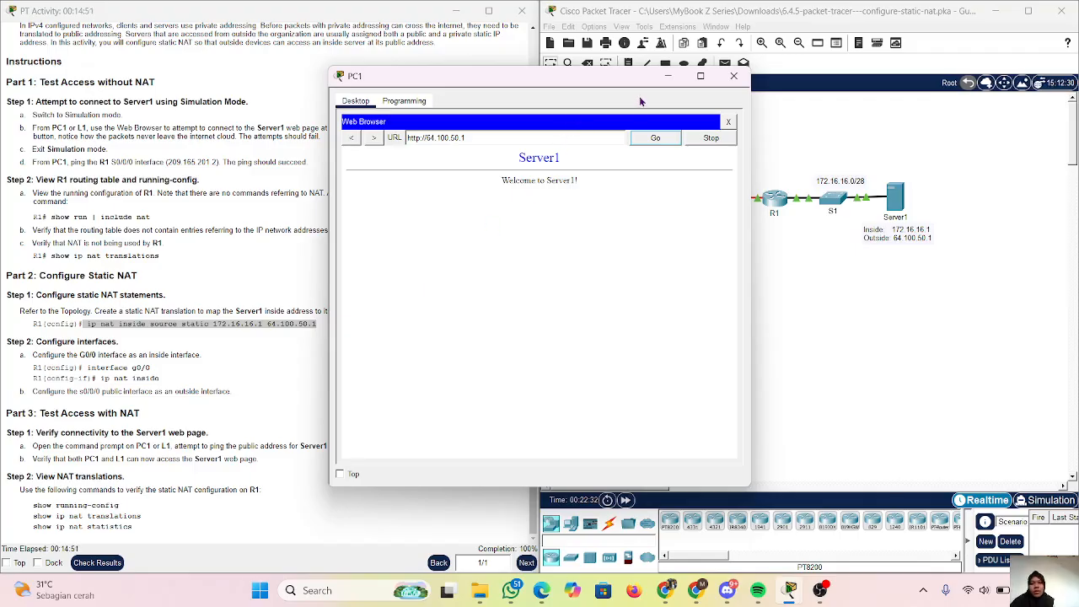
{"action": "left_click", "coordinate": [666, 77]}
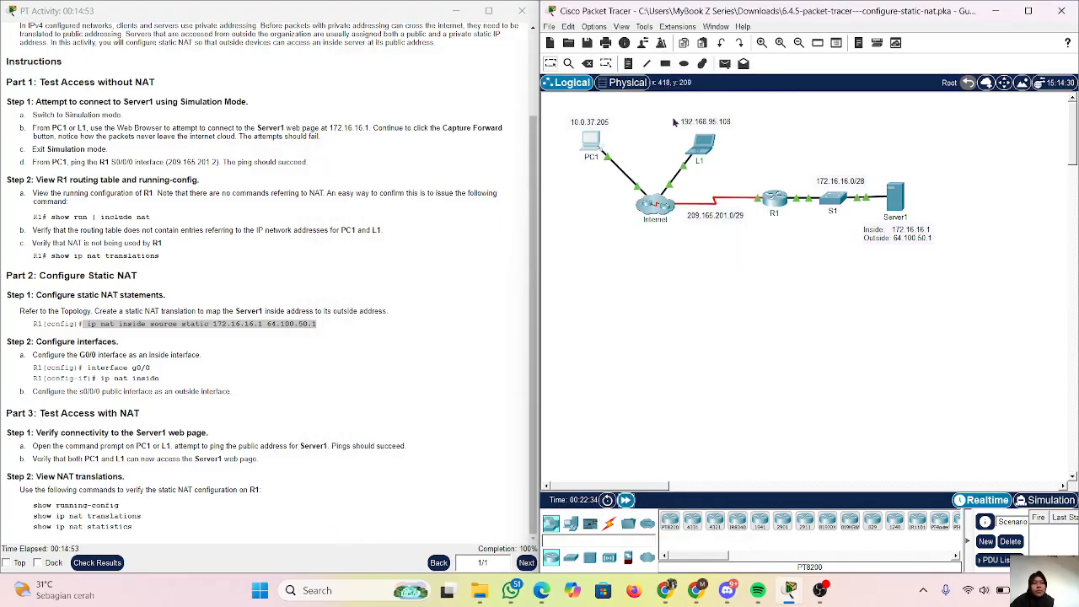
{"action": "left_click", "coordinate": [780, 207]}
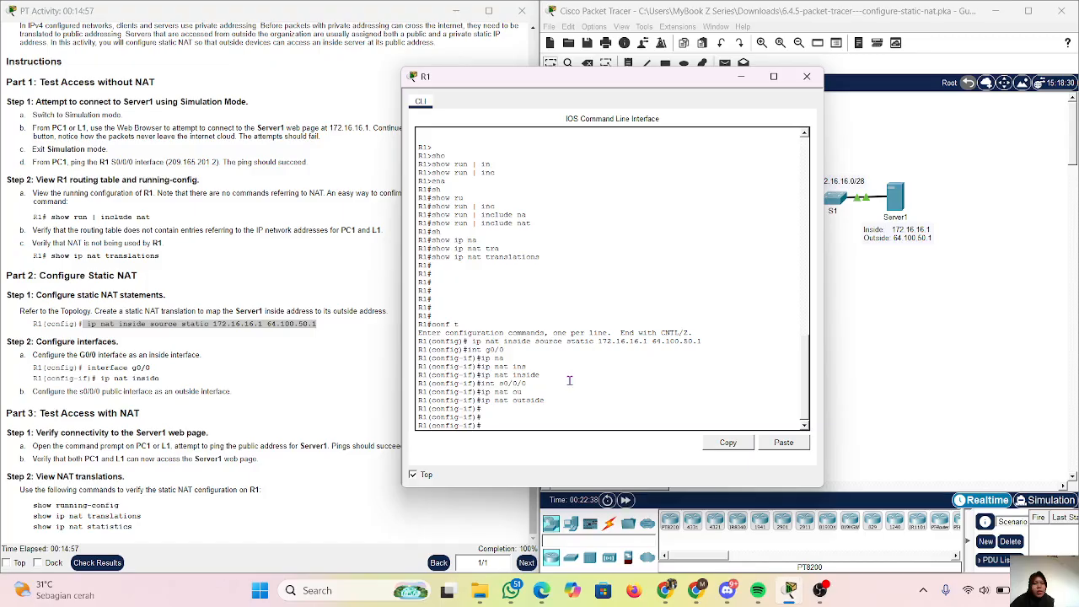
{"action": "scroll", "coordinate": [568, 381], "scroll_direction": "up", "scroll_amount": 10}
{"action": "scroll", "coordinate": [568, 380], "scroll_direction": "down", "scroll_amount": 6}
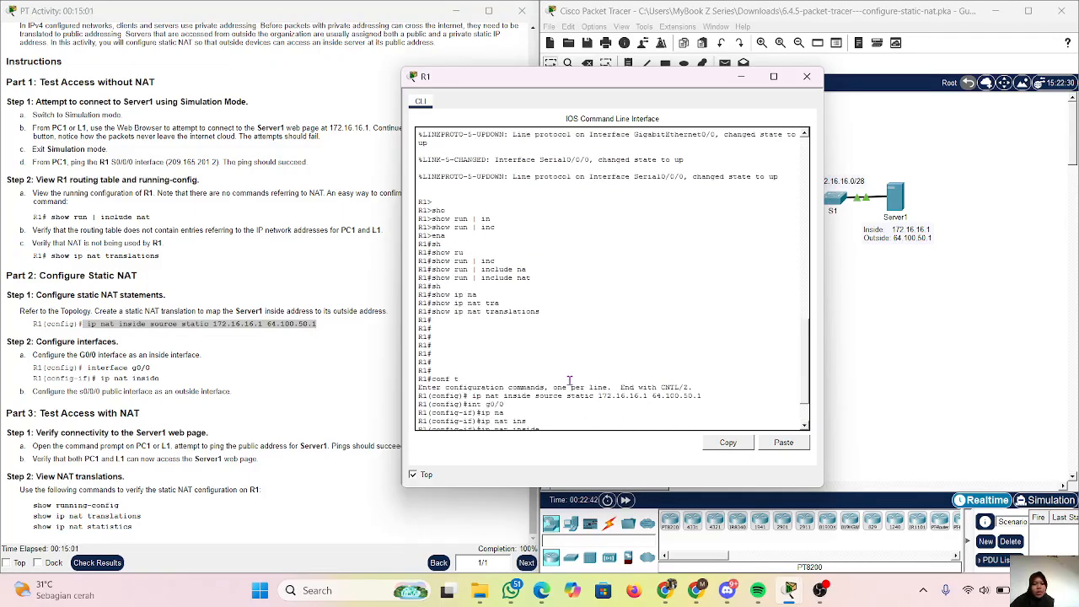
{"action": "scroll", "coordinate": [569, 380], "scroll_direction": "down", "scroll_amount": 3}
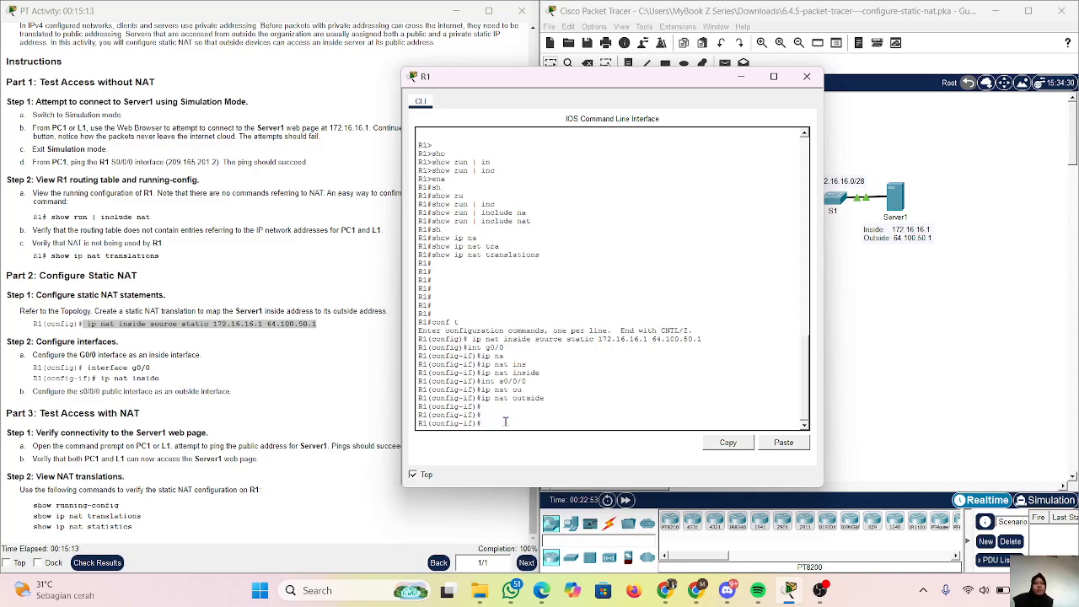
Exit R1's interface and global configuration modes to return to privileged EXEC mode.
{"action": "key", "text": "Return"}
{"action": "key", "text": "Return"}
{"action": "key", "text": "Return"}
{"action": "type", "text": "exi"}
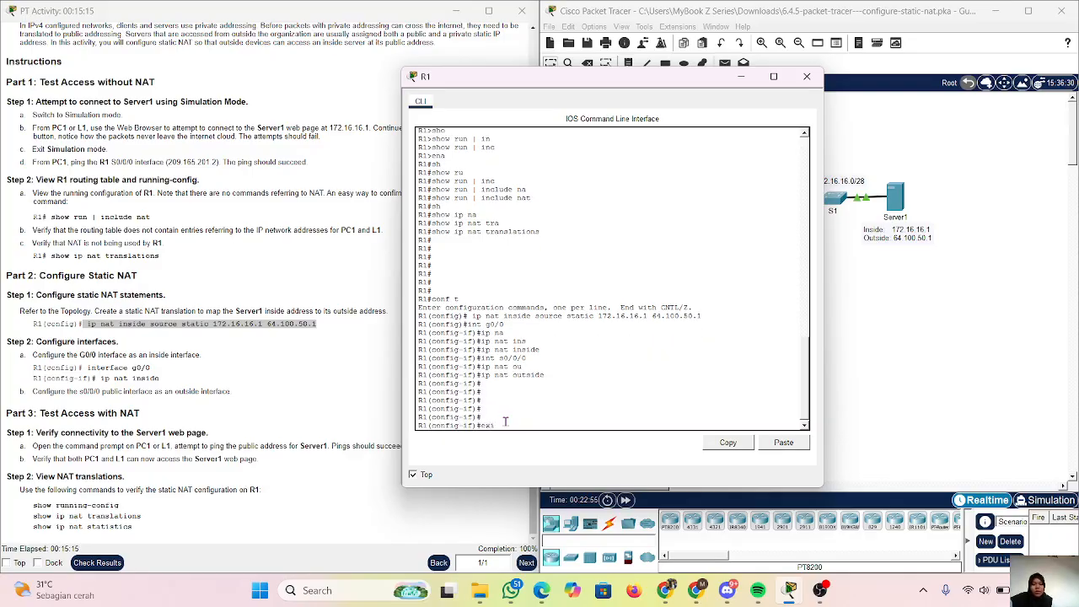
{"action": "type", "text": "t"}
{"action": "key", "text": "Return"}
{"action": "key", "text": "Return"}
{"action": "key", "text": "Return"}
{"action": "key", "text": "Return"}
{"action": "type", "text": "cxi"}
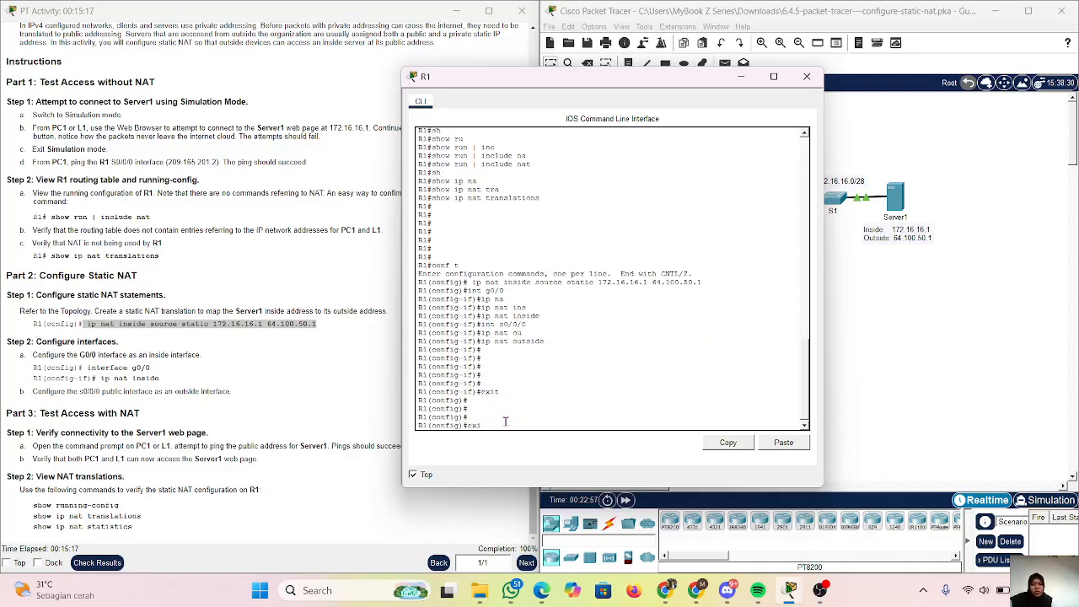
{"action": "type", "text": "t"}
{"action": "key", "text": "Return"}
{"action": "key", "text": "Return"}
{"action": "key", "text": "Return"}
{"action": "key", "text": "Return"}
{"action": "key", "text": "Return"}
{"action": "key", "text": "Return"}
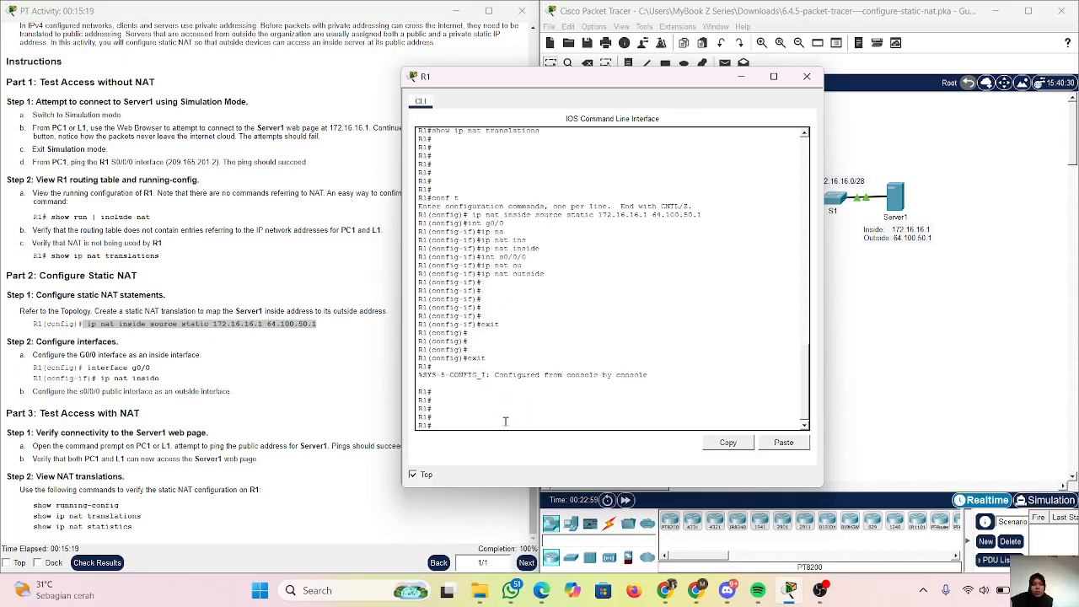
Run show running-config on R1 and page ahead to the interface section.
{"action": "type", "text": "sh"}
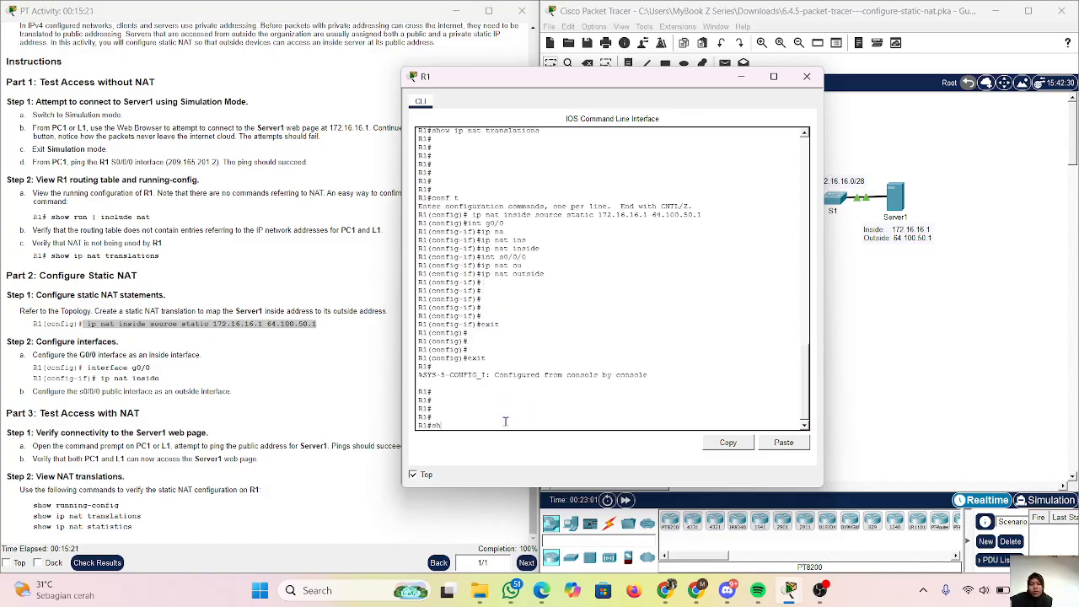
{"action": "key", "text": "Tab"}
{"action": "type", "text": "run"}
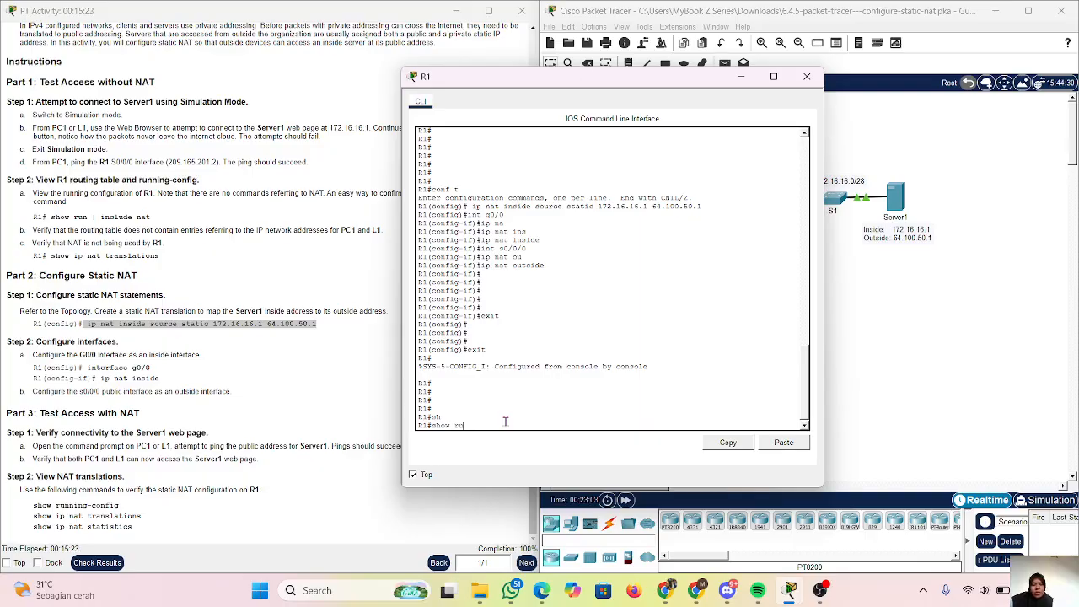
{"action": "key", "text": "Tab"}
{"action": "key", "text": "Return"}
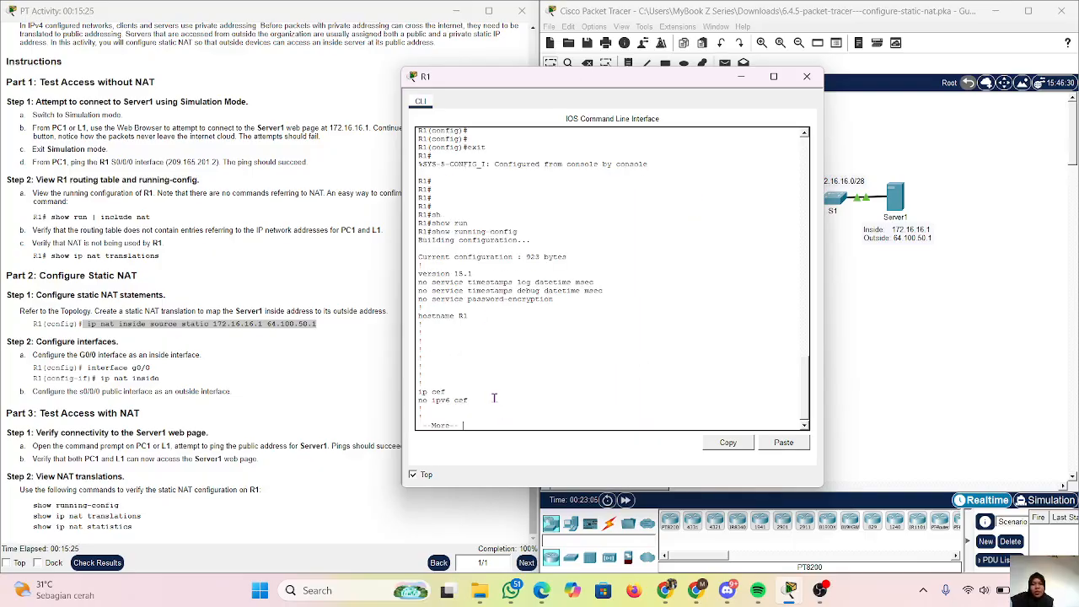
{"action": "key", "text": "space"}
{"action": "key", "text": "space"}
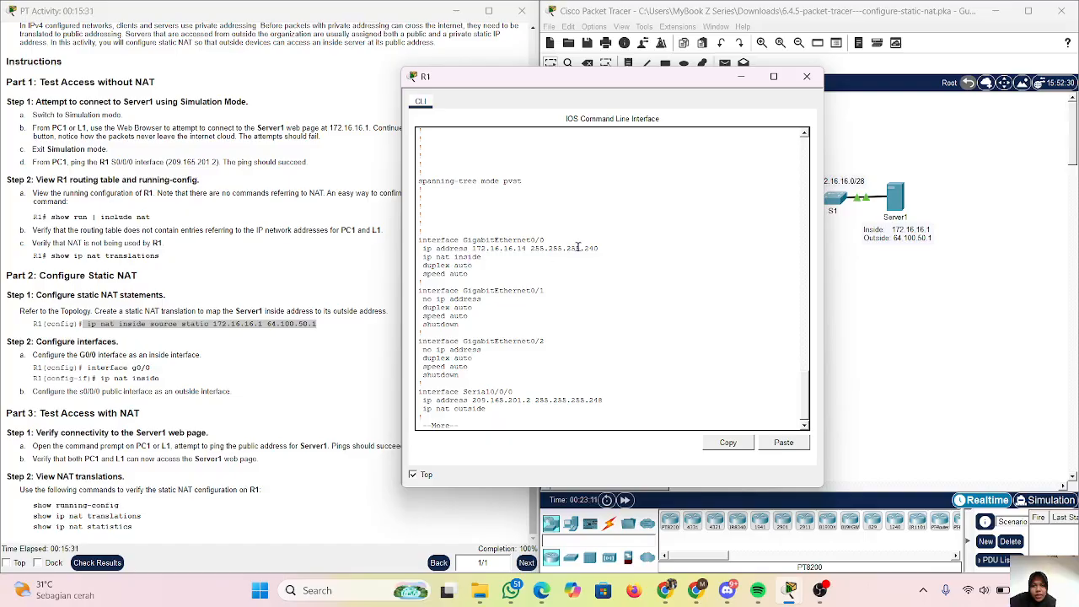
Examine the NAT settings of the interfaces and the static NAT statement in R1's running configuration.
{"action": "key", "text": "Return"}
{"action": "key", "text": "Return"}
{"action": "key", "text": "Return"}
{"action": "key", "text": "Return"}
{"action": "key", "text": "Return"}
{"action": "key", "text": "Return"}
{"action": "key", "text": "Return"}
{"action": "key", "text": "Return"}
{"action": "key", "text": "Return"}
{"action": "key", "text": "Return"}
{"action": "key", "text": "Return"}
{"action": "key", "text": "Return"}
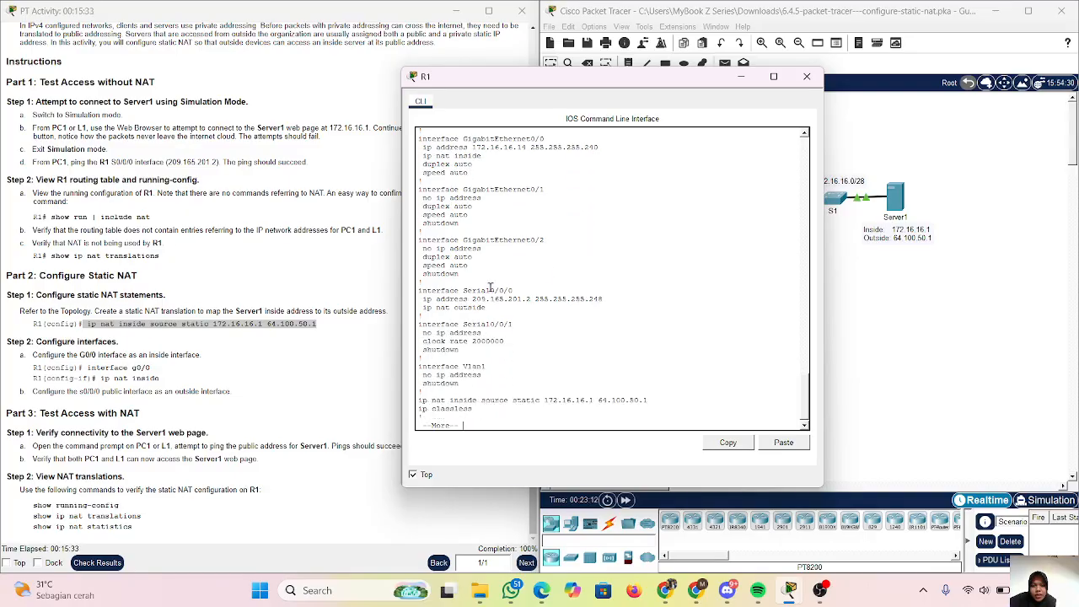
{"action": "key", "text": "Return"}
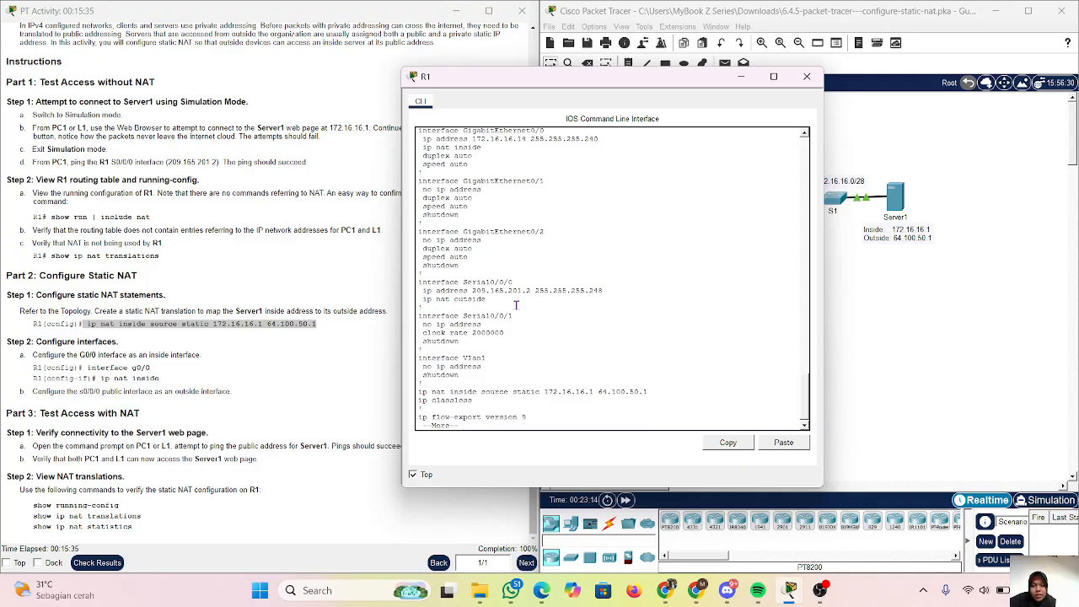
{"action": "scroll", "coordinate": [488, 342], "scroll_direction": "up", "scroll_amount": 2}
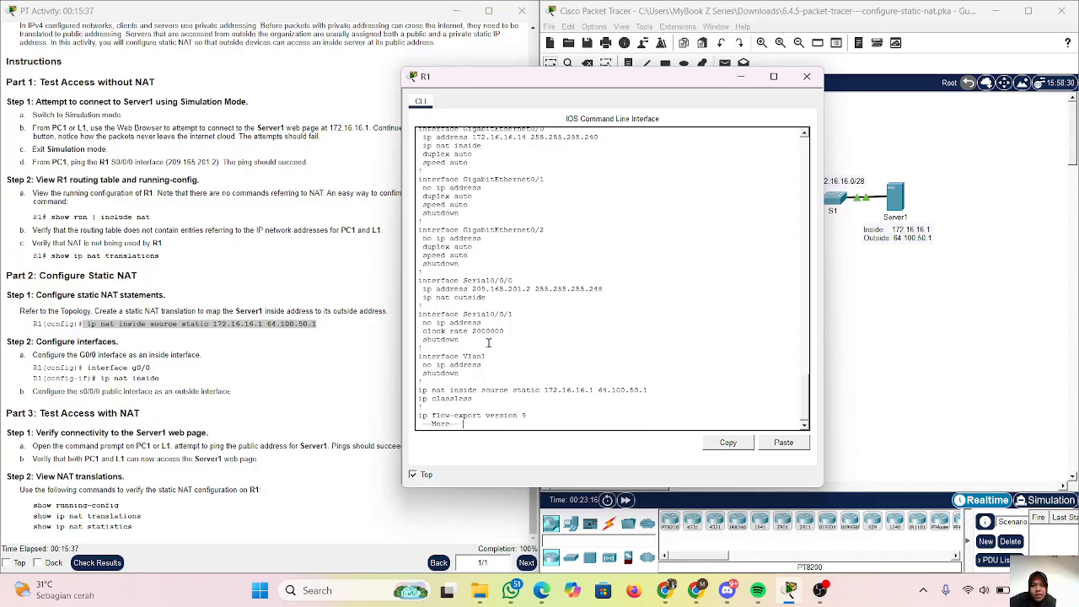
{"action": "scroll", "coordinate": [488, 342], "scroll_direction": "up", "scroll_amount": 2}
{"action": "scroll", "coordinate": [488, 342], "scroll_direction": "down", "scroll_amount": 4}
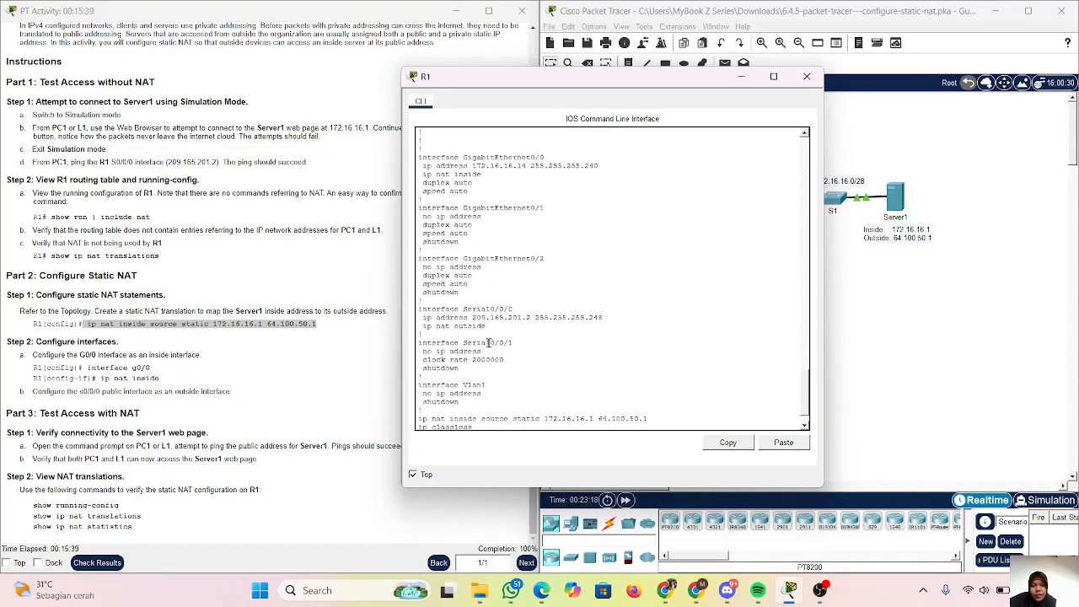
Page through the rest of R1's running configuration until the command prompt returns.
{"action": "key", "text": "Return"}
{"action": "key", "text": "Return"}
{"action": "key", "text": "Return"}
{"action": "key", "text": "Return"}
{"action": "key", "text": "Return"}
{"action": "key", "text": "Return"}
{"action": "key", "text": "Return"}
{"action": "key", "text": "Return"}
{"action": "key", "text": "Return"}
{"action": "key", "text": "Return"}
{"action": "key", "text": "Return"}
{"action": "key", "text": "Return"}
{"action": "key", "text": "Return"}
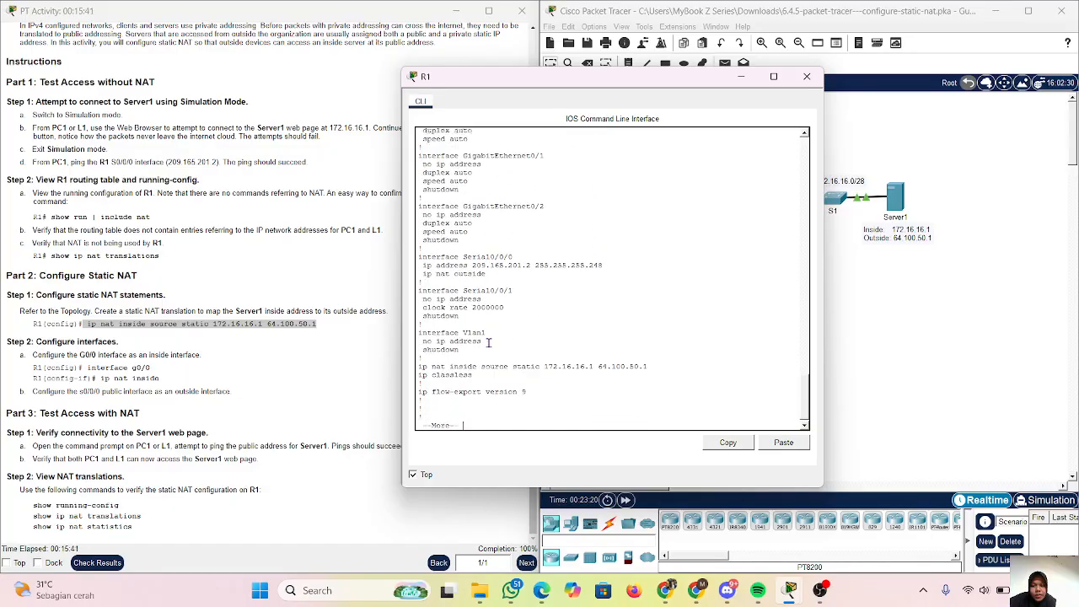
{"action": "key", "text": "Return"}
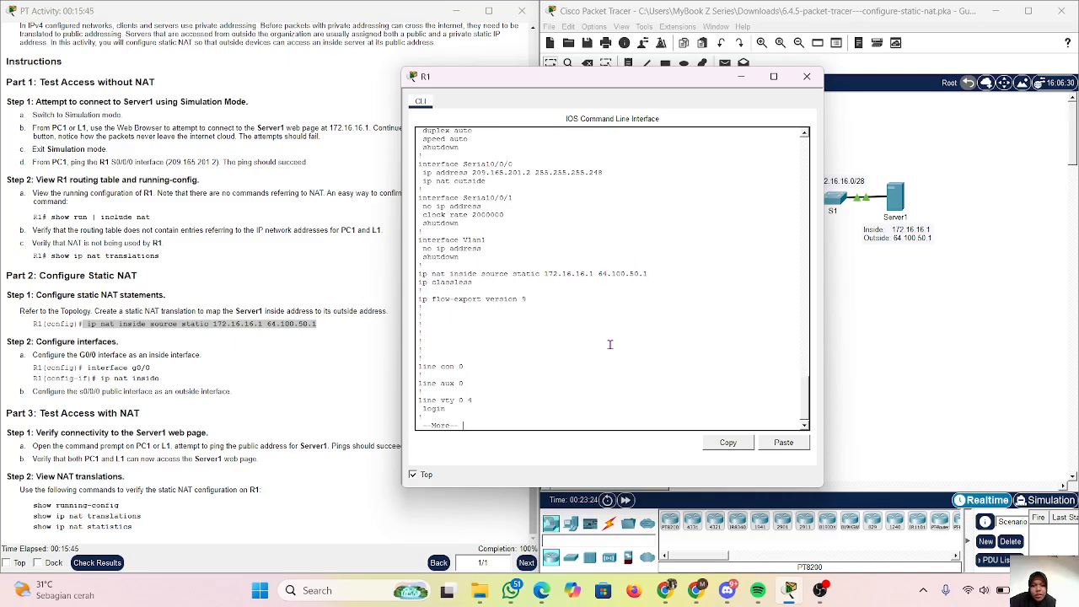
{"action": "key", "text": "Return"}
{"action": "key", "text": "Return"}
{"action": "key", "text": "Return"}
{"action": "key", "text": "Return"}
{"action": "key", "text": "Return"}
{"action": "key", "text": "Return"}
{"action": "key", "text": "Return"}
{"action": "key", "text": "Return"}
{"action": "key", "text": "Return"}
{"action": "key", "text": "Return"}
{"action": "key", "text": "Return"}
{"action": "key", "text": "Return"}
{"action": "key", "text": "Return"}
{"action": "key", "text": "Return"}
{"action": "key", "text": "Return"}
{"action": "key", "text": "Return"}
{"action": "key", "text": "Return"}
{"action": "key", "text": "Return"}
{"action": "key", "text": "Return"}
{"action": "key", "text": "Return"}
{"action": "key", "text": "Return"}
{"action": "key", "text": "Return"}
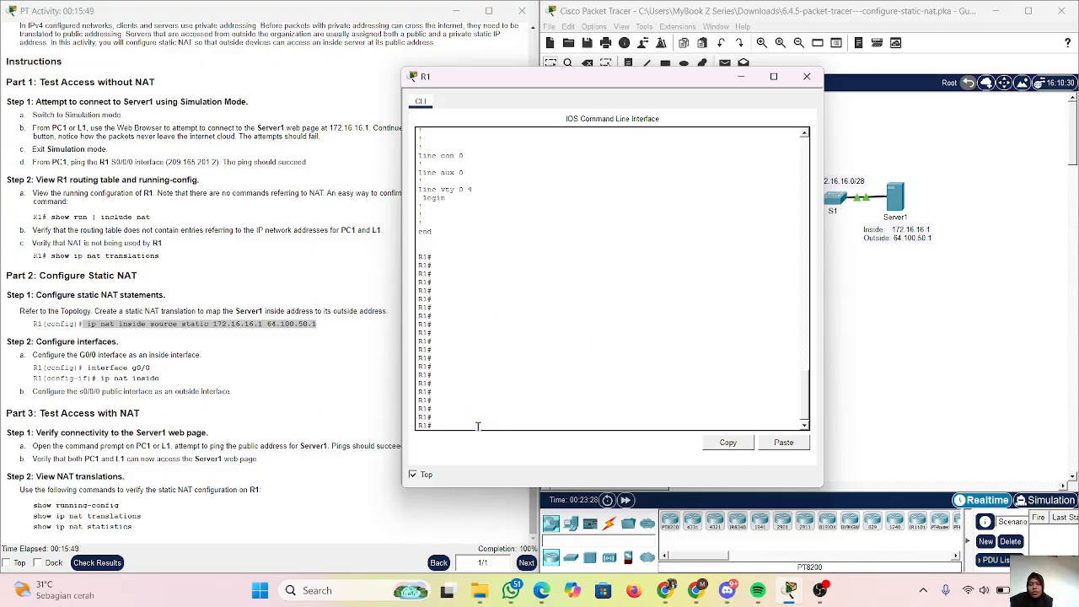
Display R1's NAT translation table with show ip nat translations.
{"action": "type", "text": "sho"}
{"action": "key", "text": "Tab"}
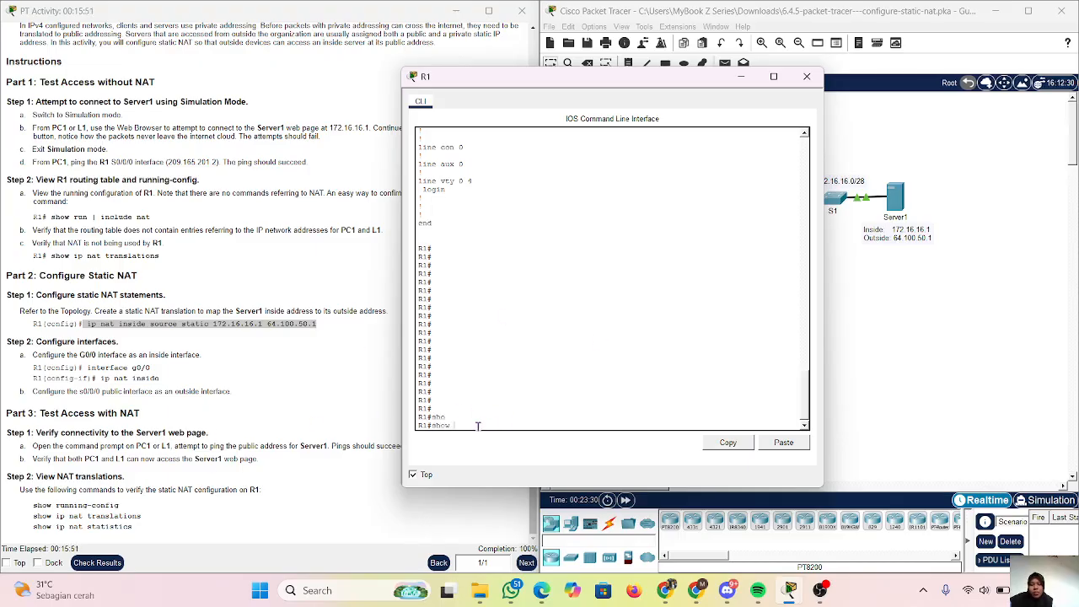
{"action": "type", "text": "ip nat"}
{"action": "key", "text": "Tab"}
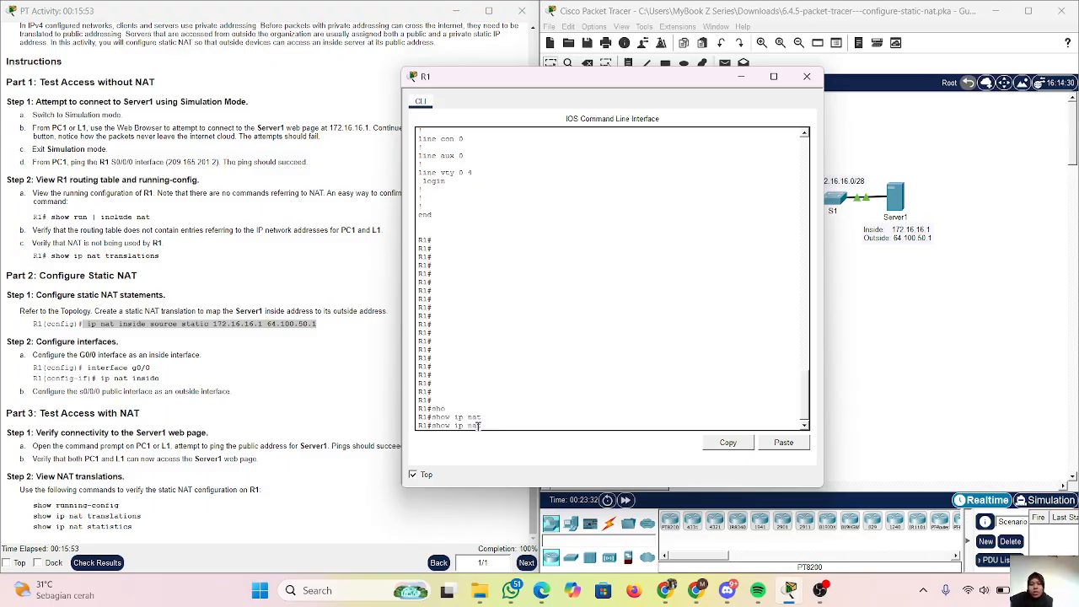
{"action": "type", "text": "tr"}
{"action": "key", "text": "Tab"}
{"action": "key", "text": "Return"}
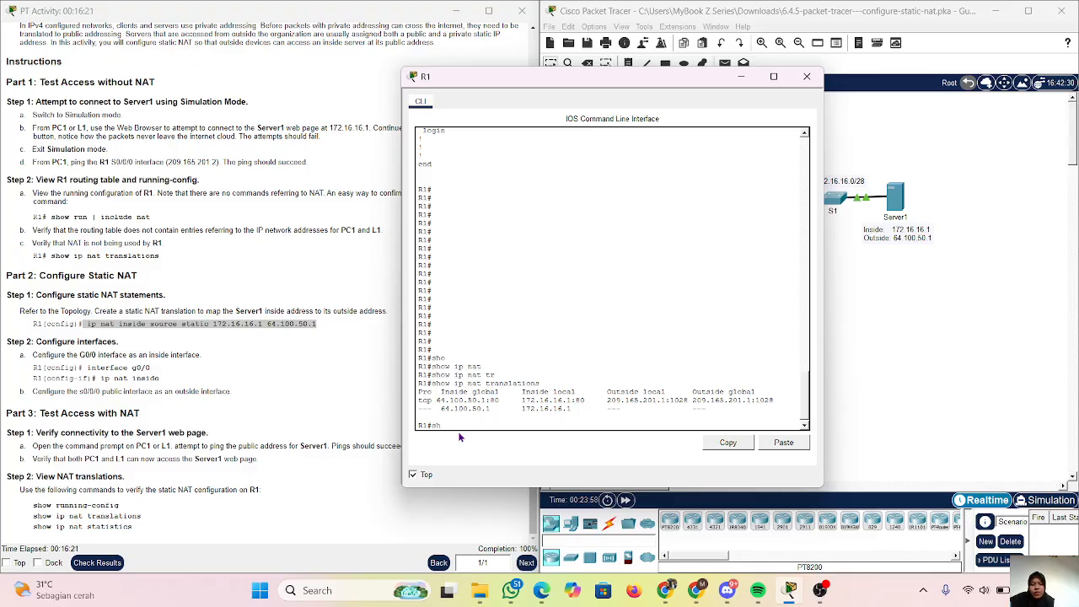
Display R1's NAT statistics with show ip nat statistics, and minimize R1's window after reviewing them.
{"action": "type", "text": "o"}
{"action": "key", "text": "Tab"}
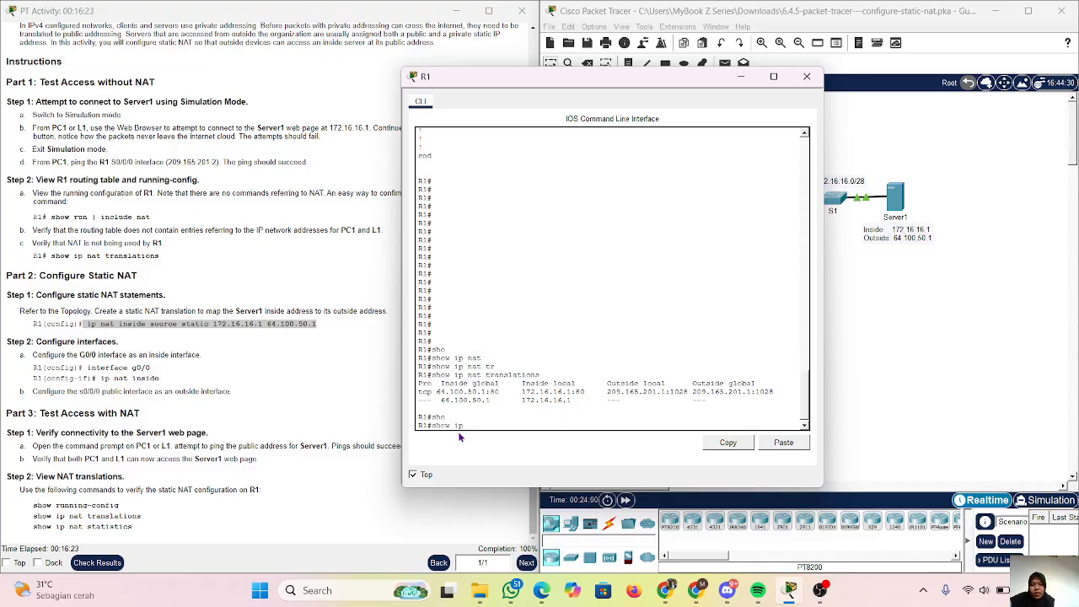
{"action": "type", "text": "ip na"}
{"action": "key", "text": "Tab"}
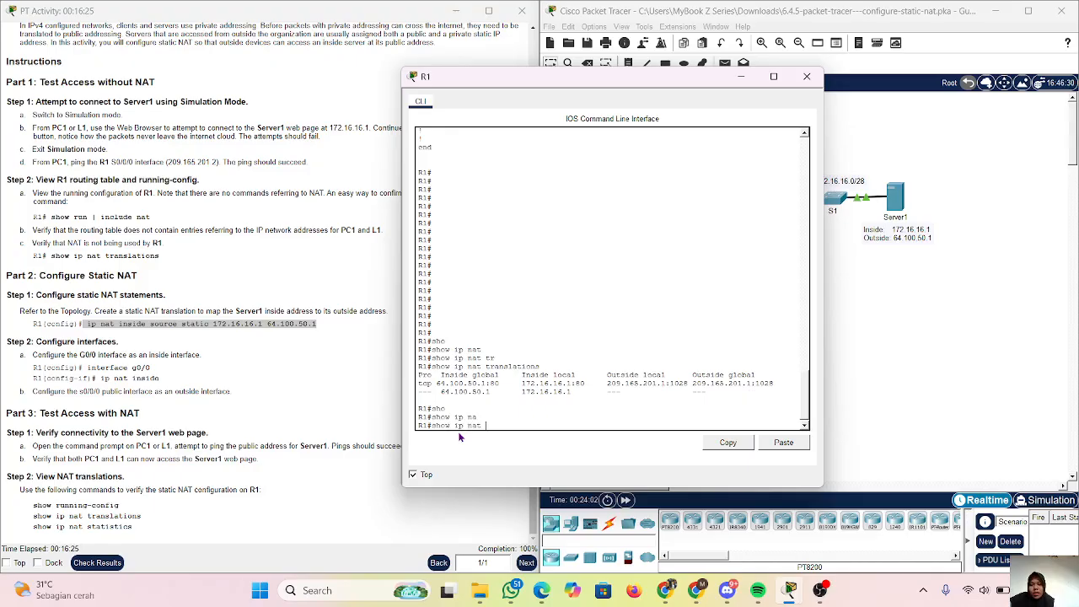
{"action": "type", "text": "st"}
{"action": "key", "text": "Tab"}
{"action": "key", "text": "Return"}
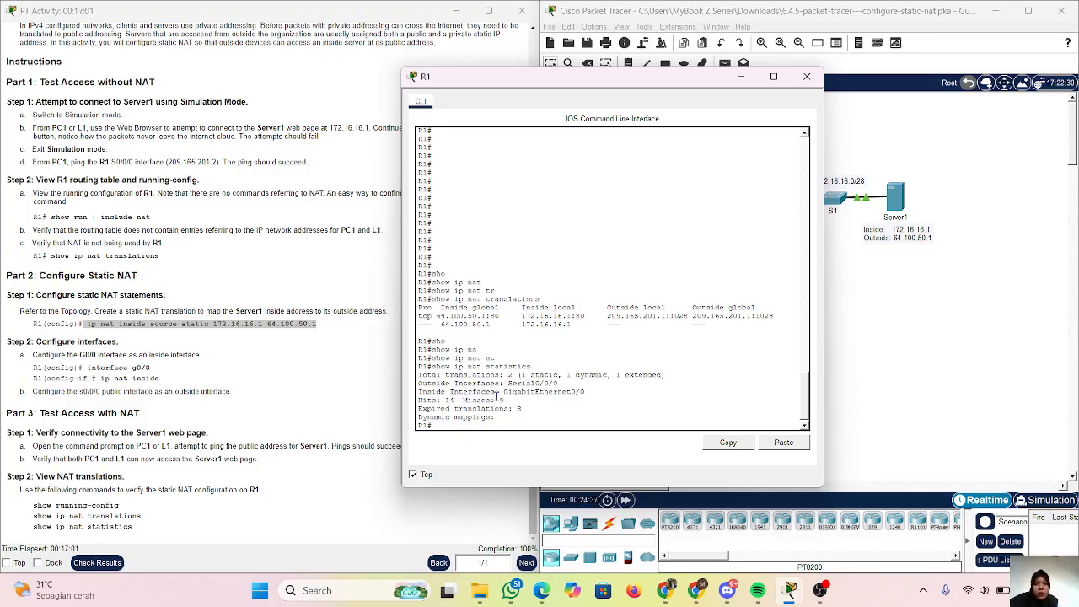
{"action": "left_click", "coordinate": [746, 76]}
{"action": "scroll", "coordinate": [253, 251], "scroll_direction": "up", "scroll_amount": 2}
{"action": "scroll", "coordinate": [253, 251], "scroll_direction": "down", "scroll_amount": 2}
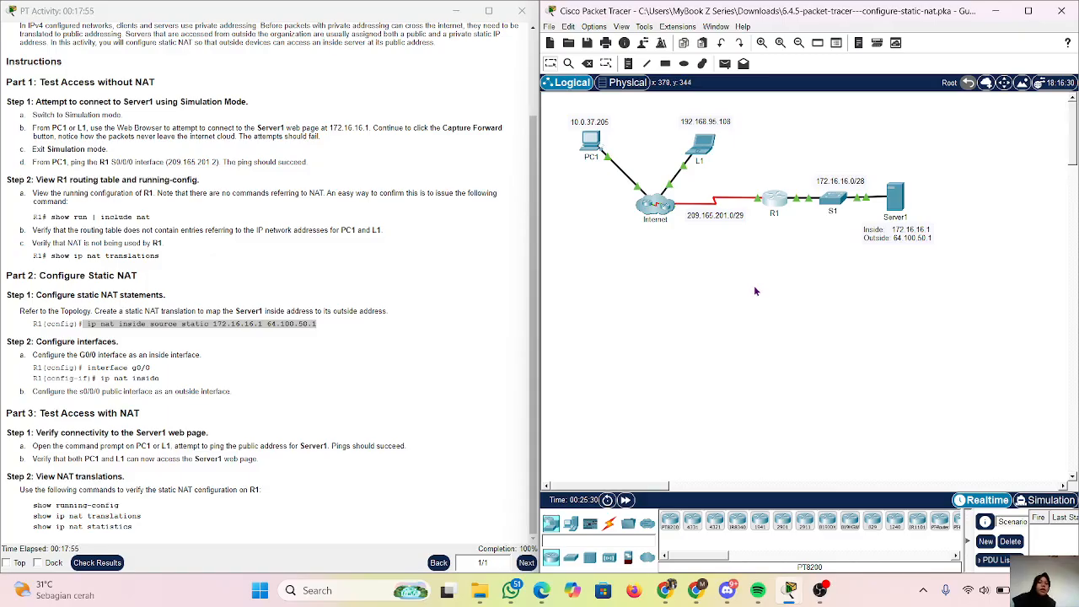
{"action": "scroll", "coordinate": [805, 295], "scroll_direction": "down", "scroll_amount": 2}
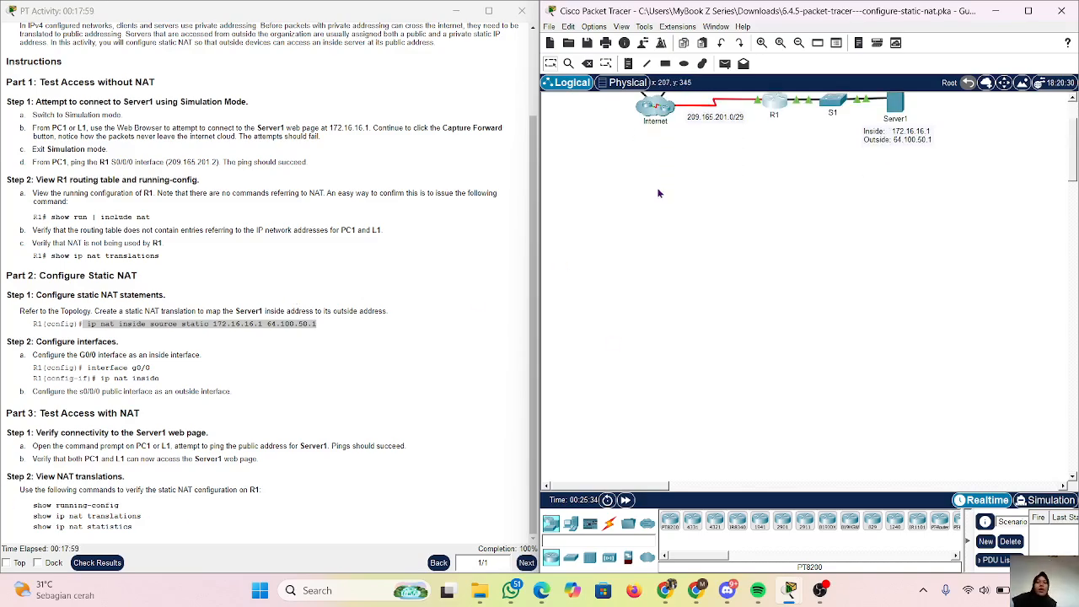
{"action": "scroll", "coordinate": [660, 194], "scroll_direction": "up", "scroll_amount": 2}
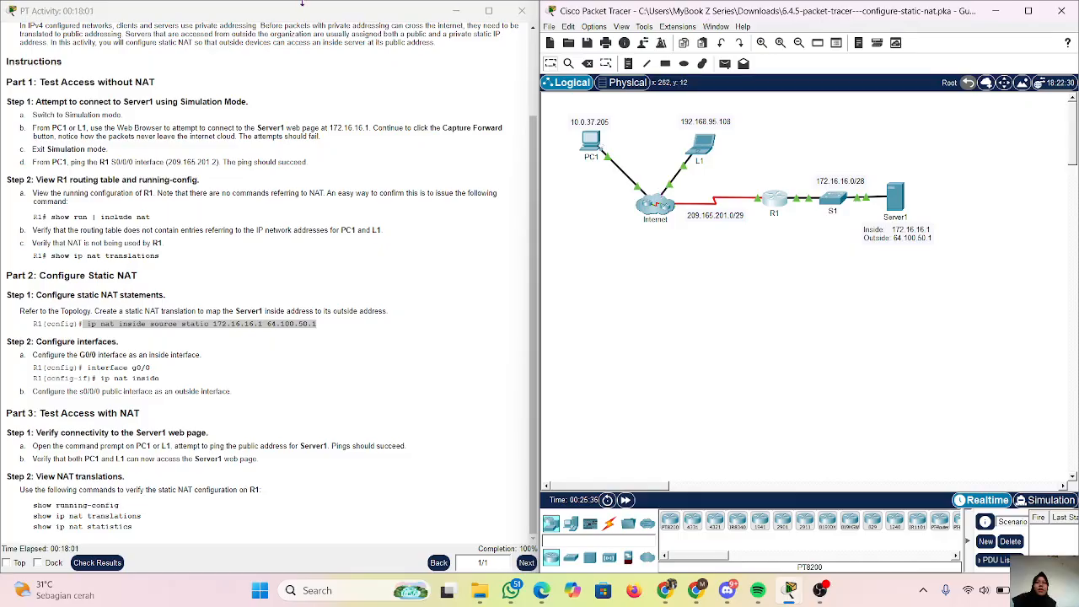
{"action": "scroll", "coordinate": [315, 118], "scroll_direction": "up", "scroll_amount": 3}
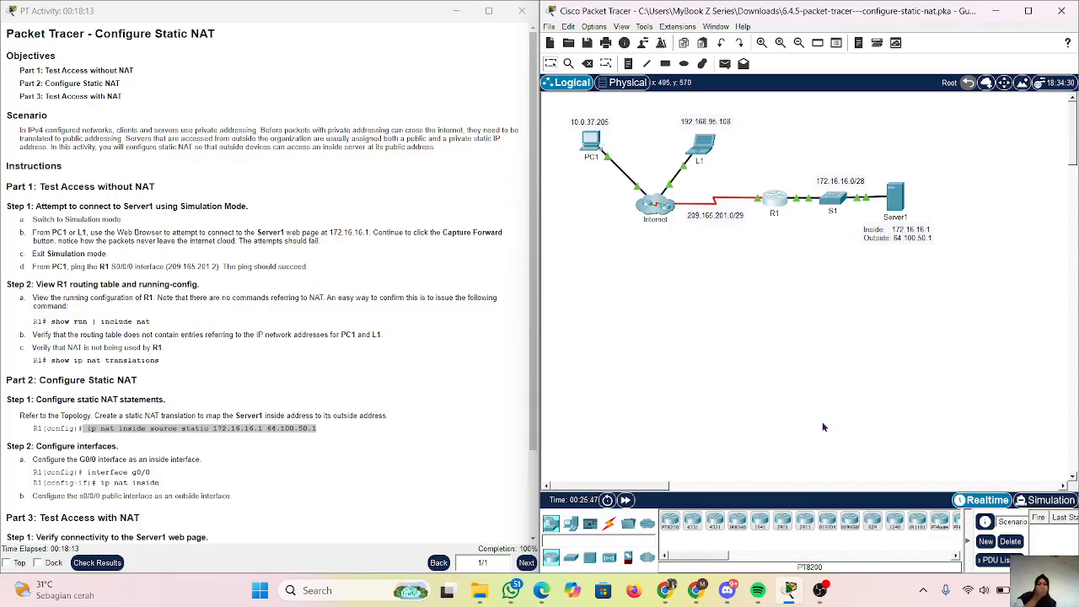
{"action": "left_click", "coordinate": [816, 601]}
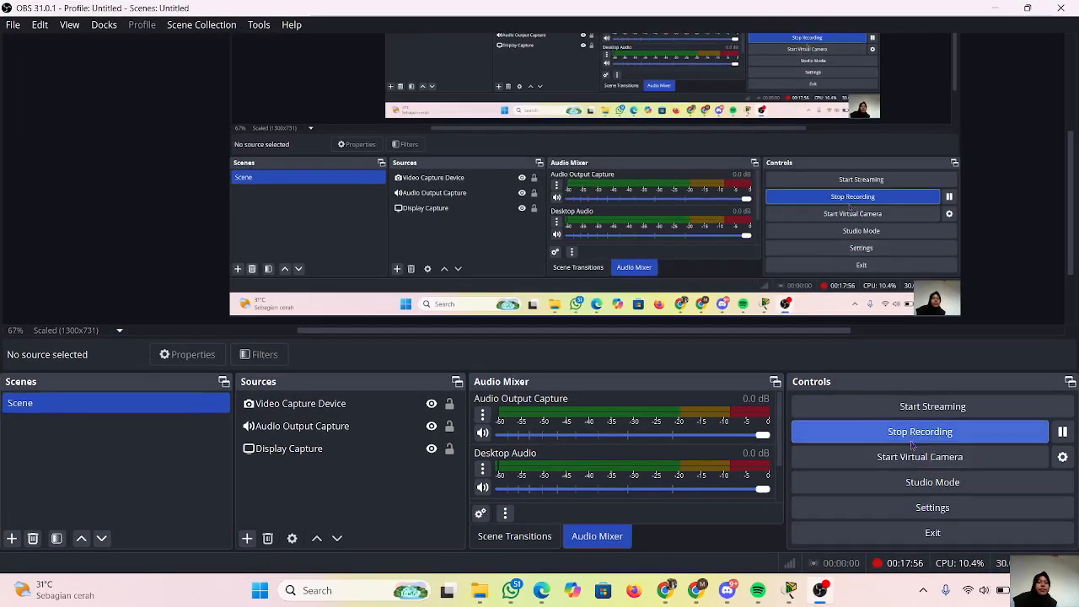